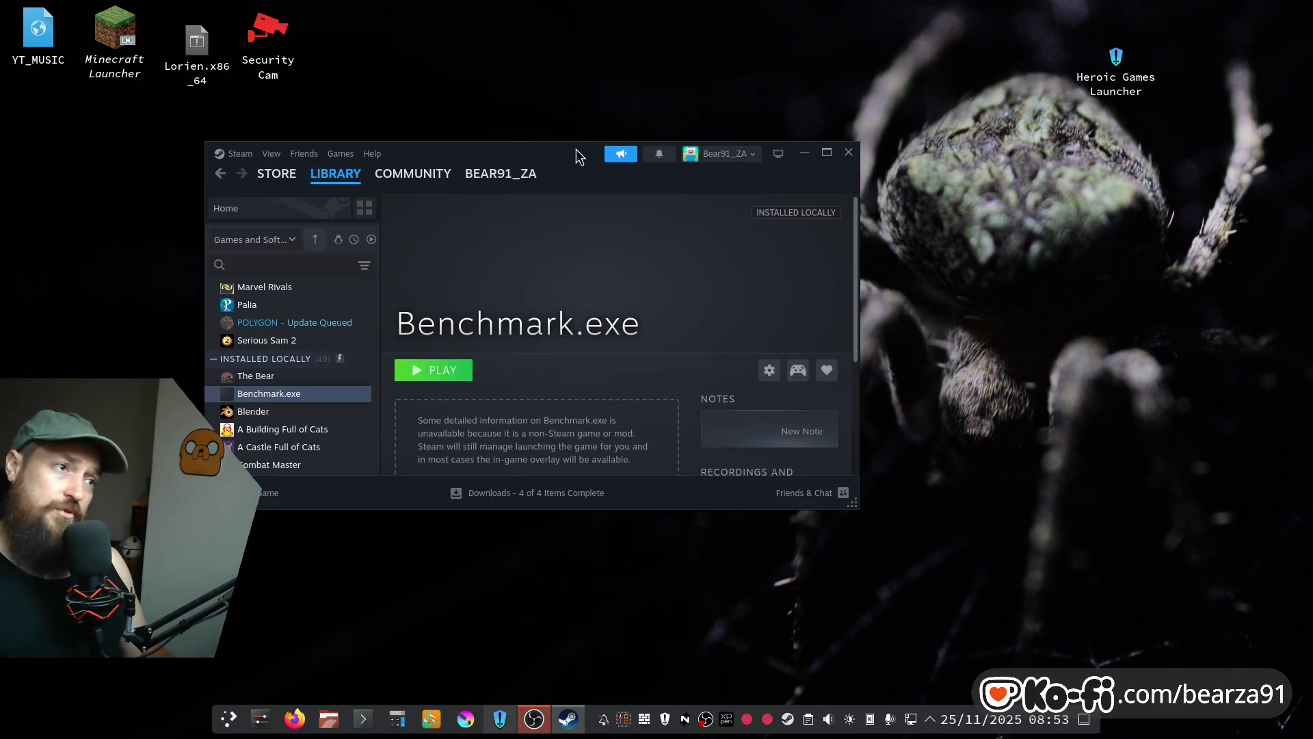
Step: Reposition the Steam window and open the client's global compatibility settings
drag(568, 147, 676, 201)
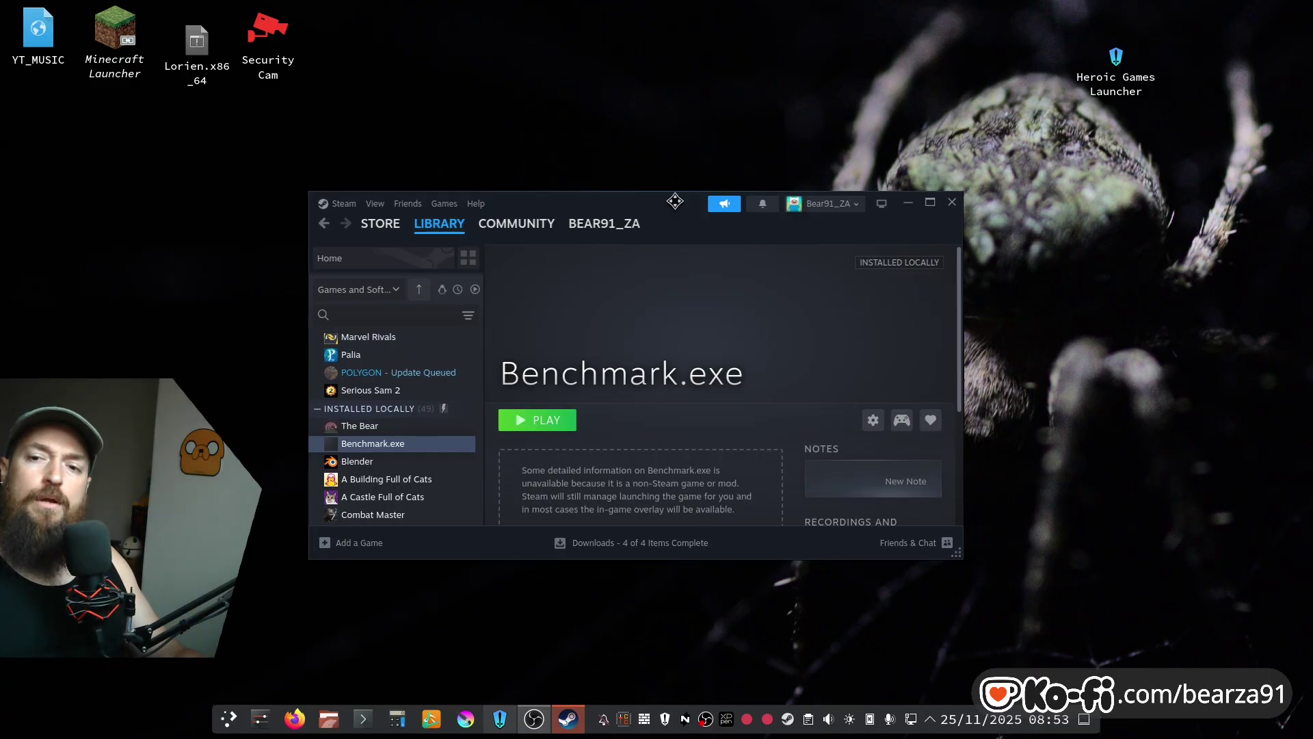
mouse_move(676, 201)
mouse_down()
mouse_move(654, 161)
mouse_move(602, 139)
mouse_move(918, 171)
mouse_move(575, 161)
mouse_move(703, 184)
mouse_move(691, 180)
mouse_up()
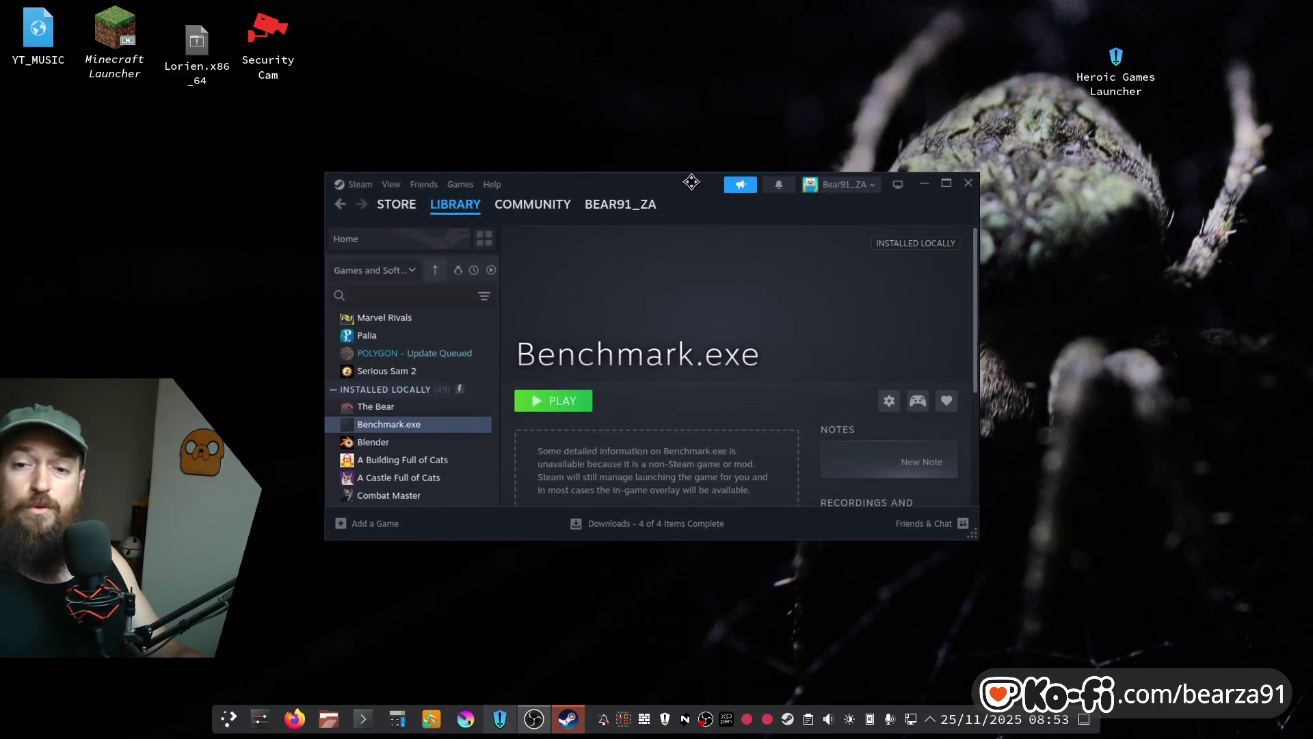
click(360, 184)
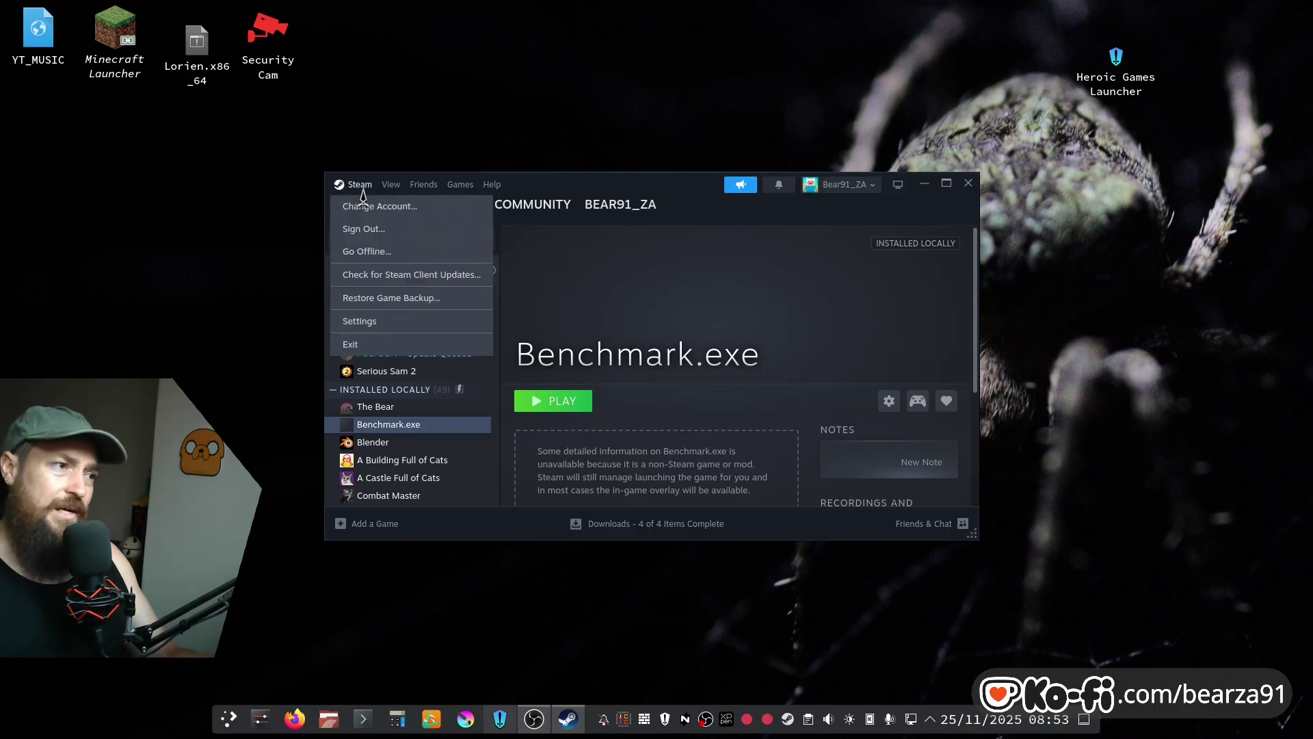
click(377, 329)
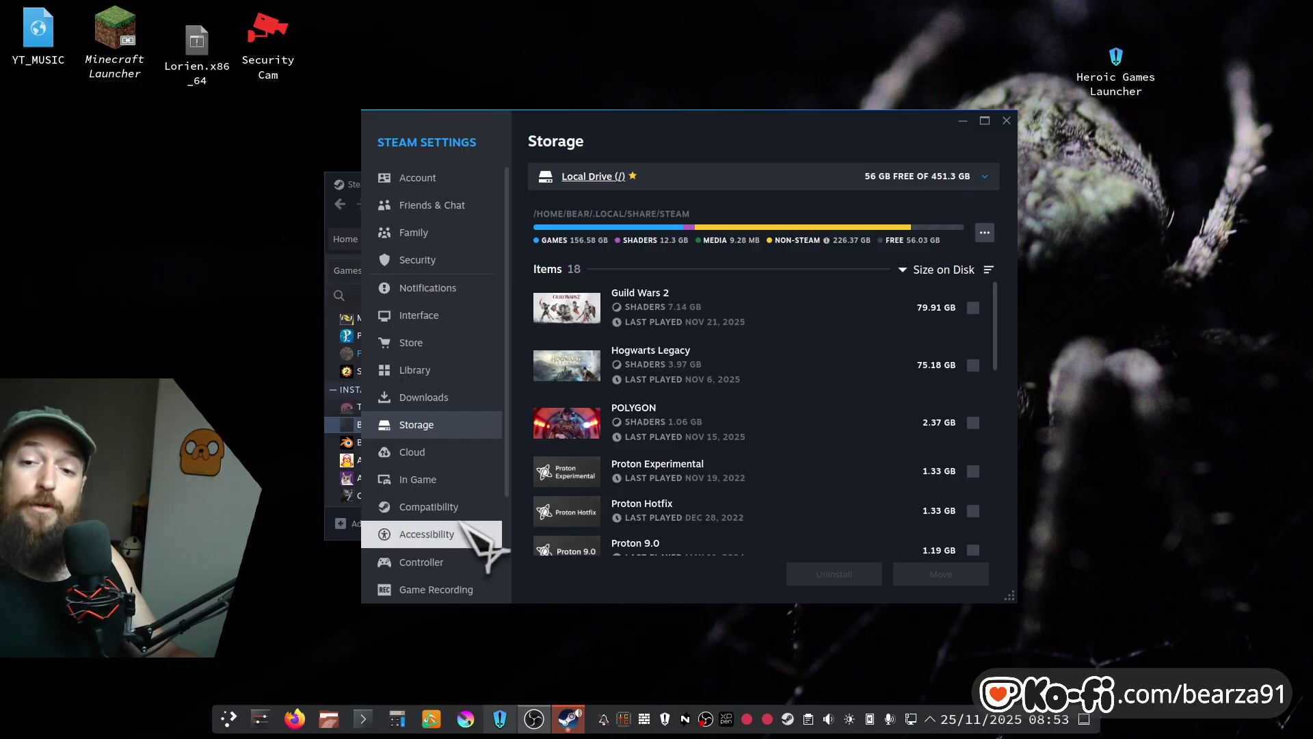
click(448, 516)
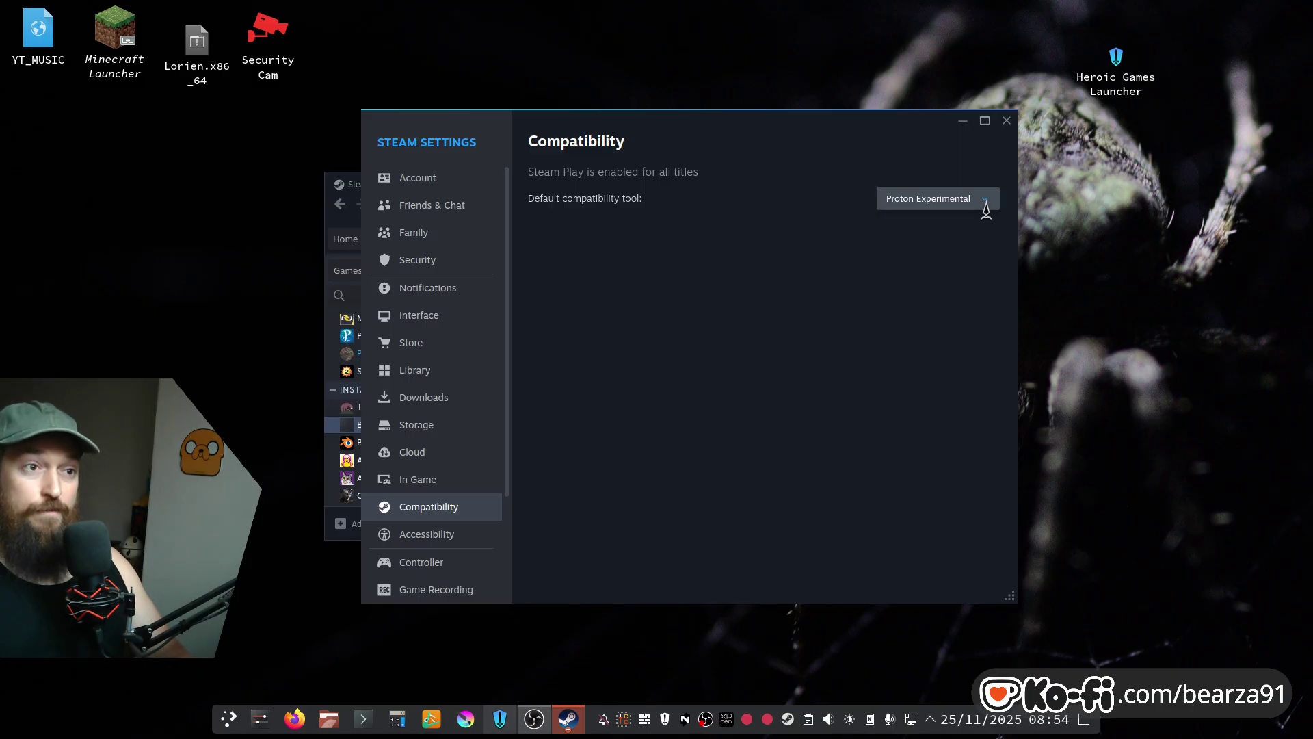
Step: Examine the Proton versions offered as the default compatibility tool, and close the Steam settings
click(986, 208)
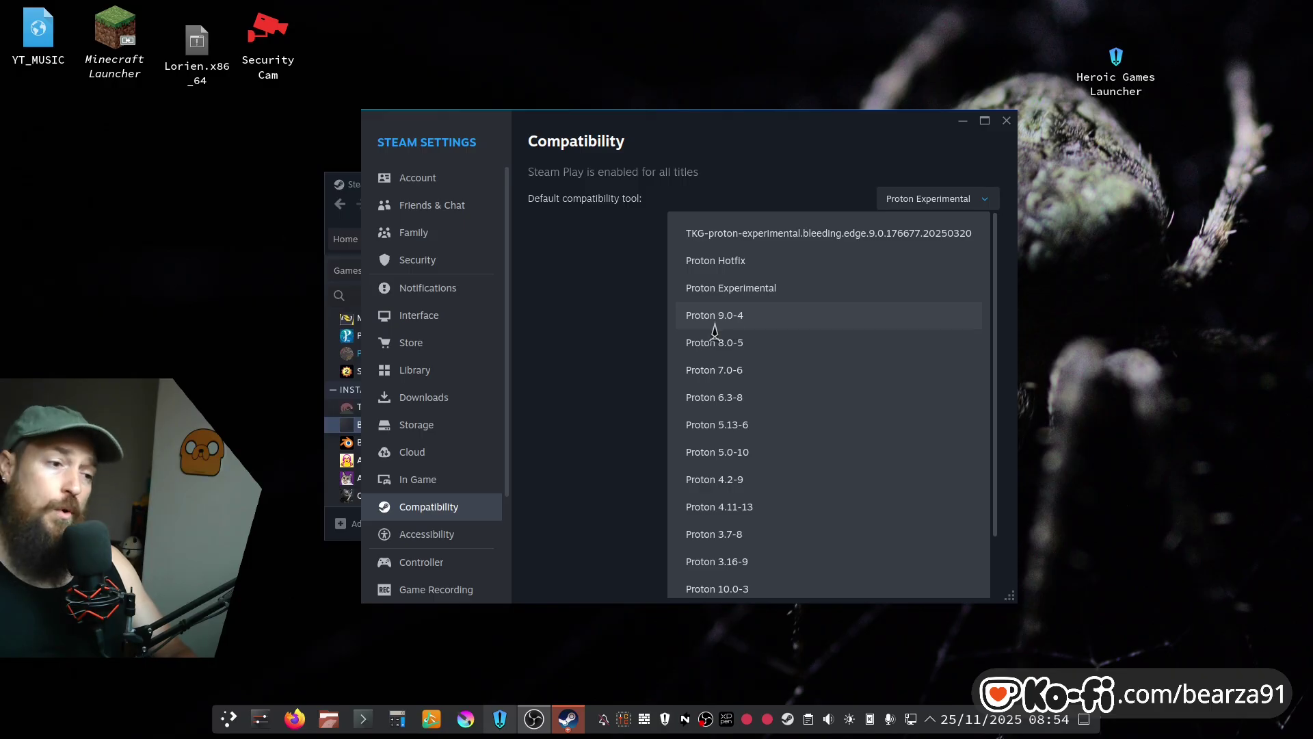
scroll(799, 468, down, 2)
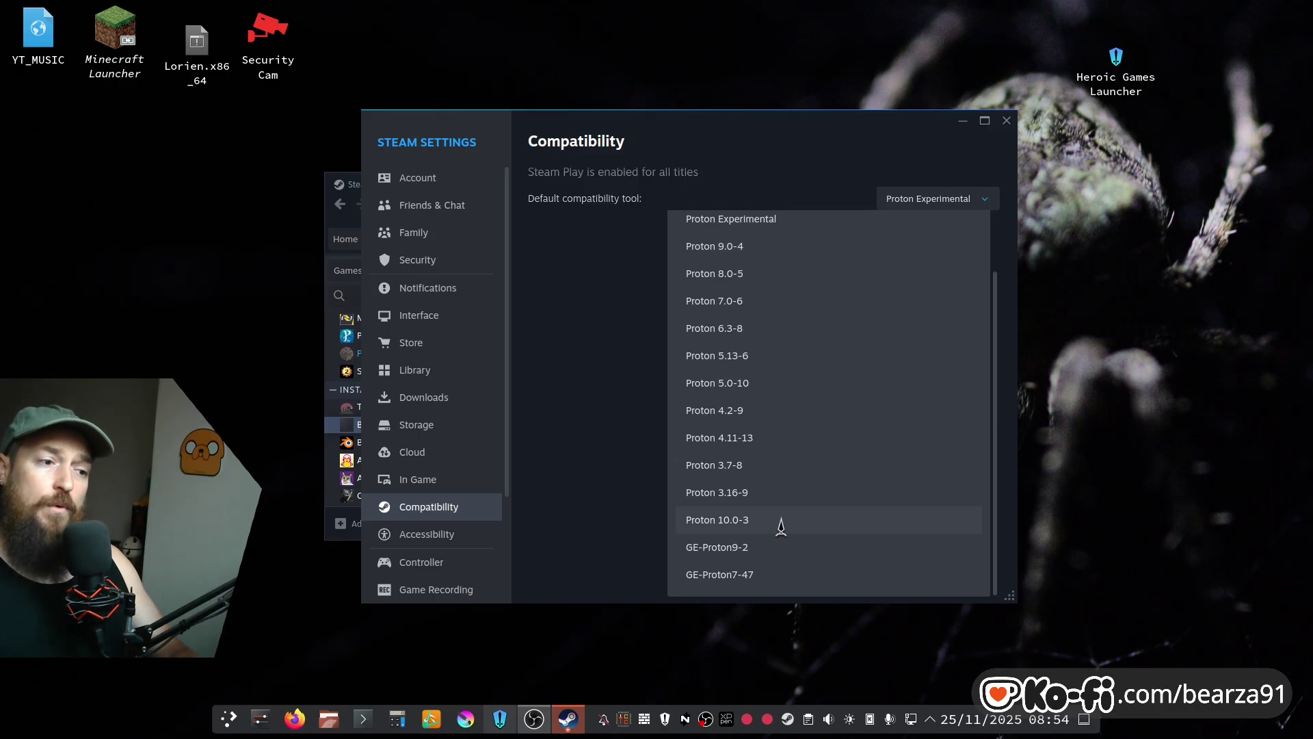
scroll(781, 526, up, 3)
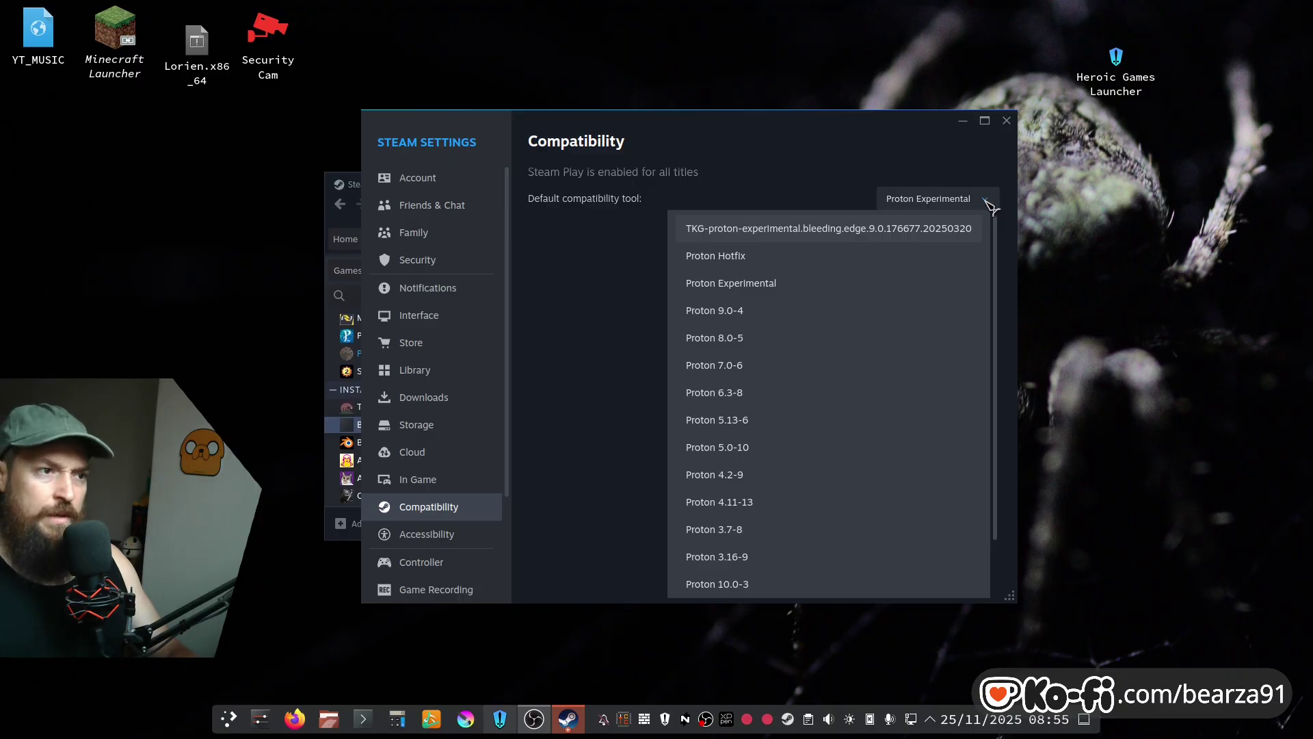
click(992, 208)
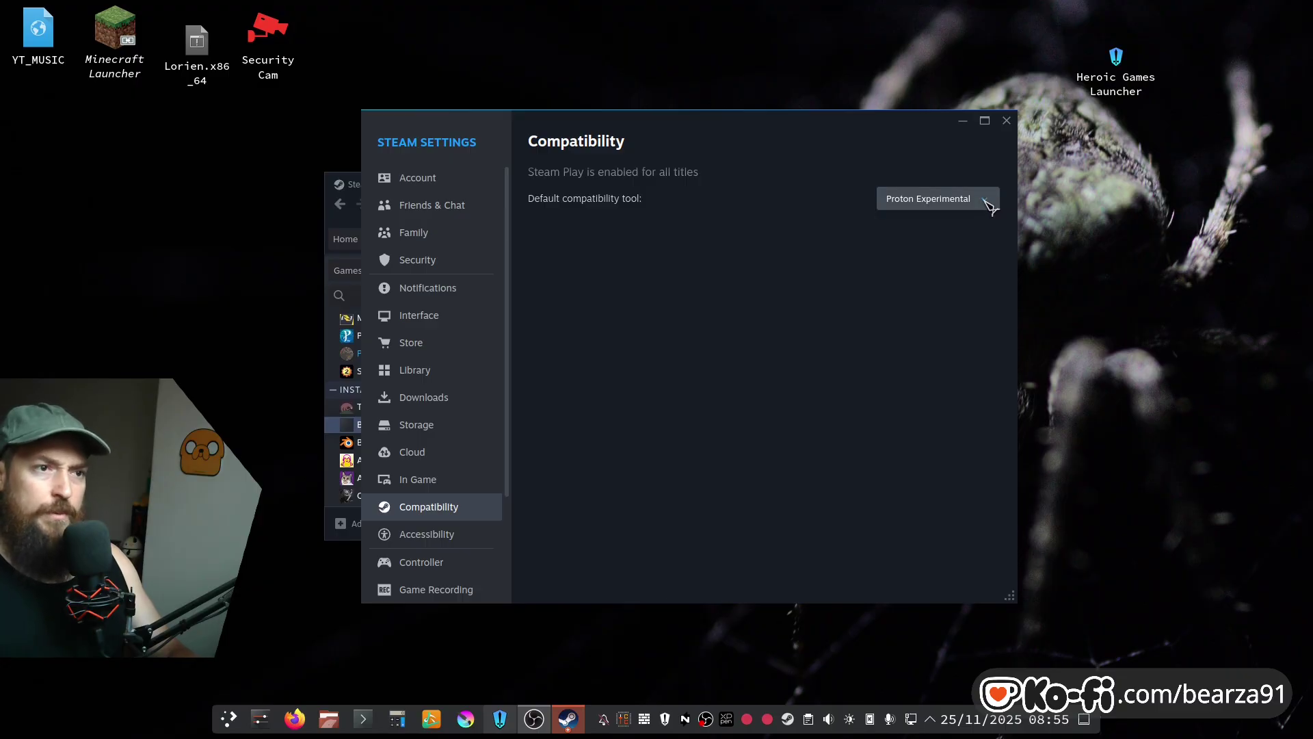
click(1007, 122)
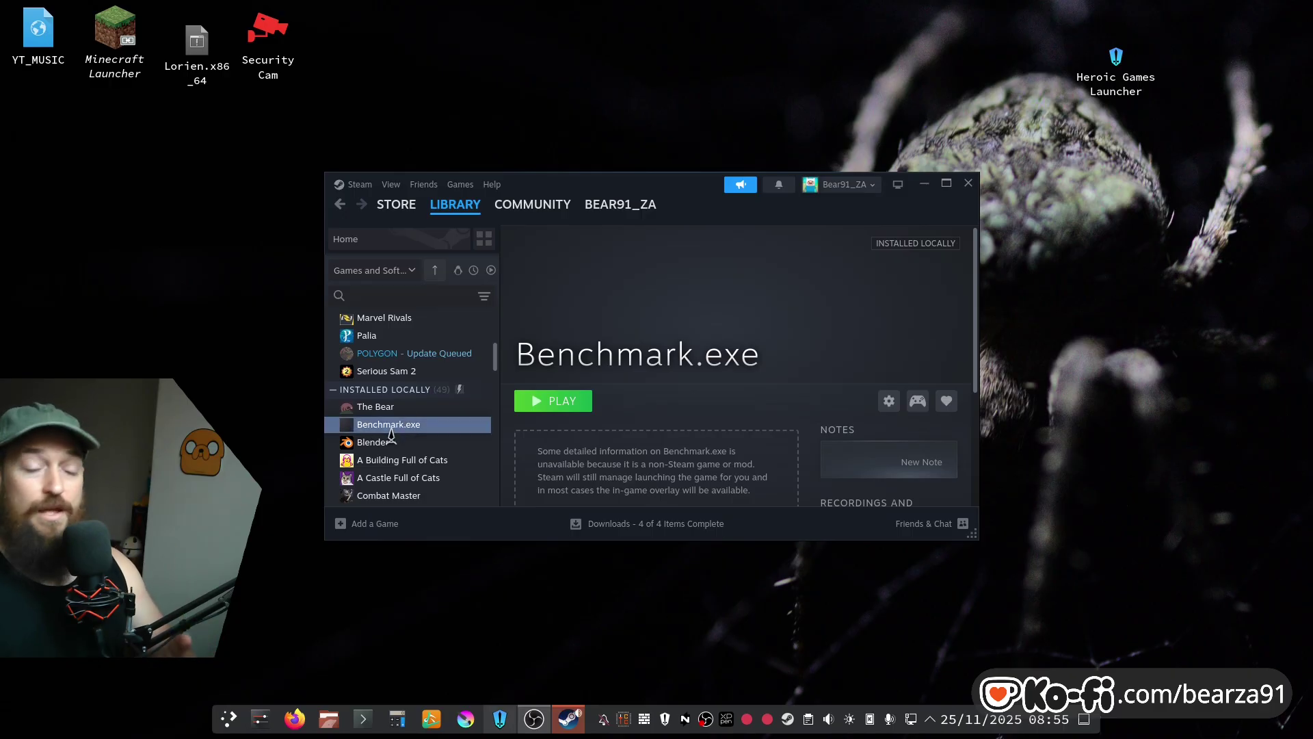
Step: Examine the compatibility tools offered in the properties of Benchmark.exe, and close the properties
right_click(391, 427)
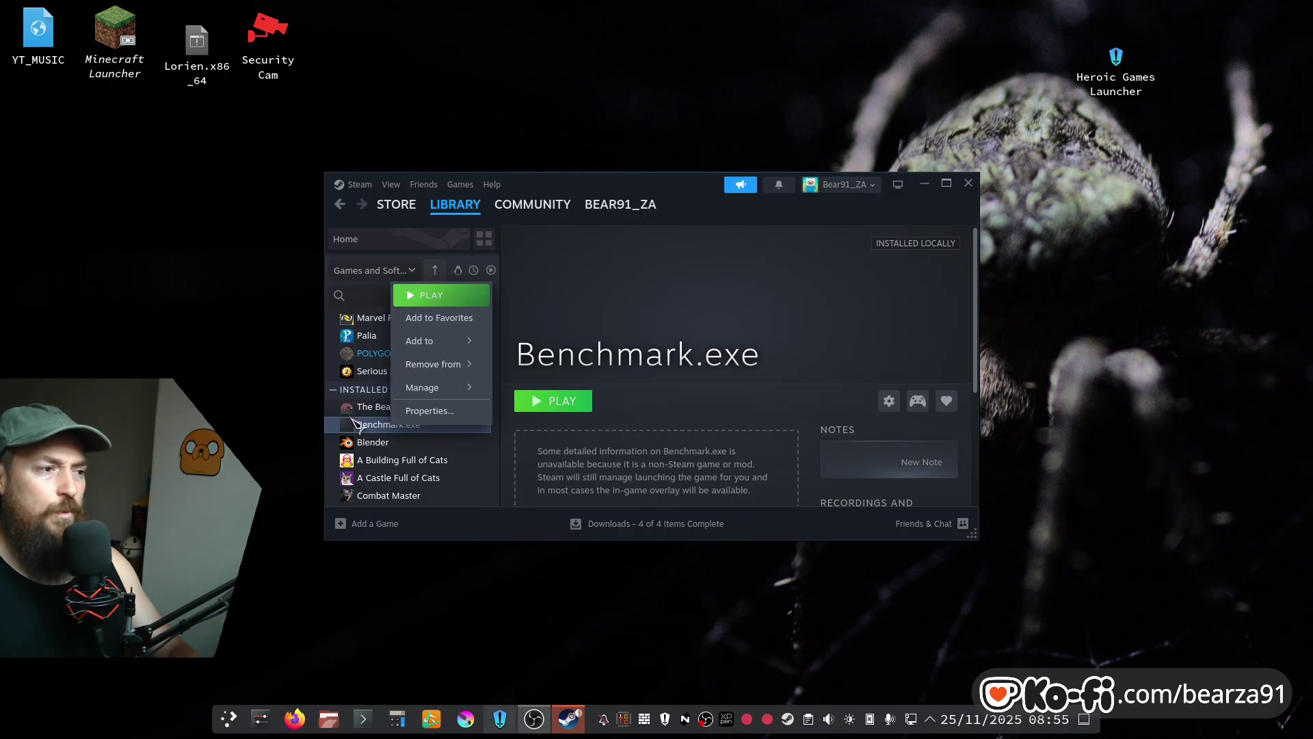
click(439, 412)
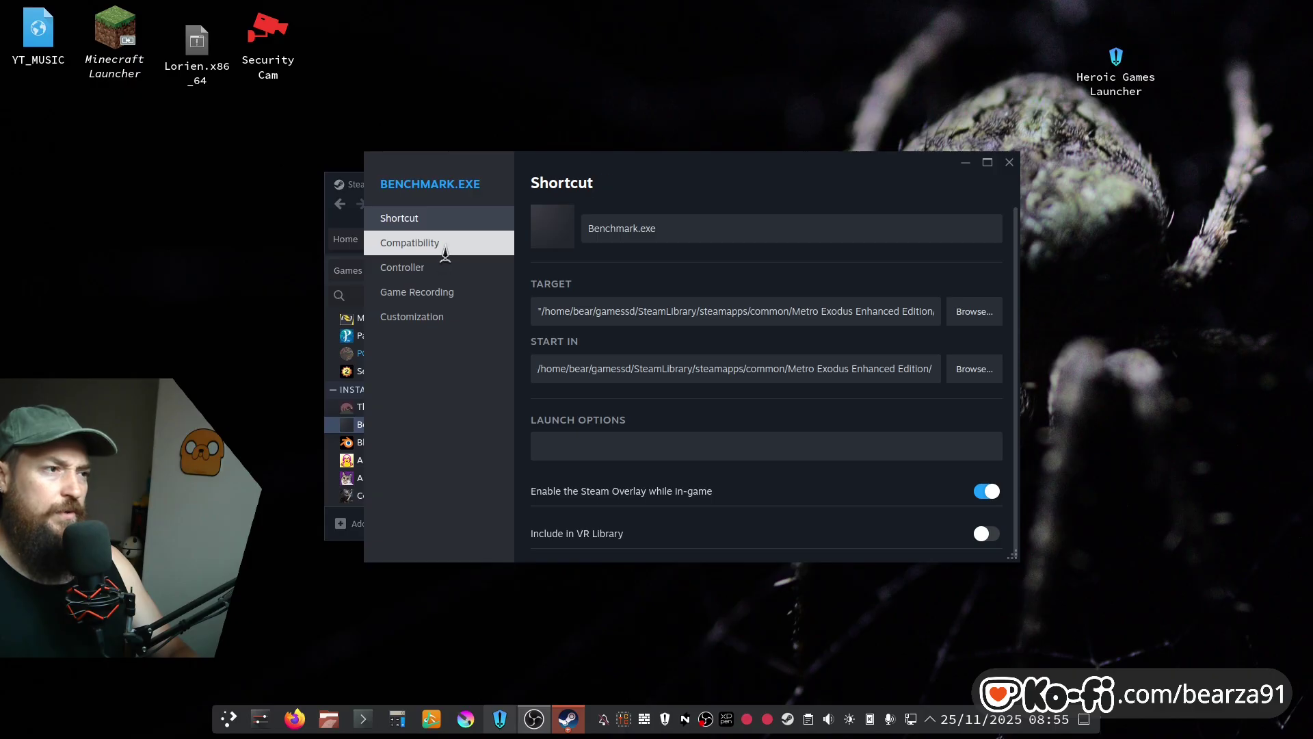
click(442, 246)
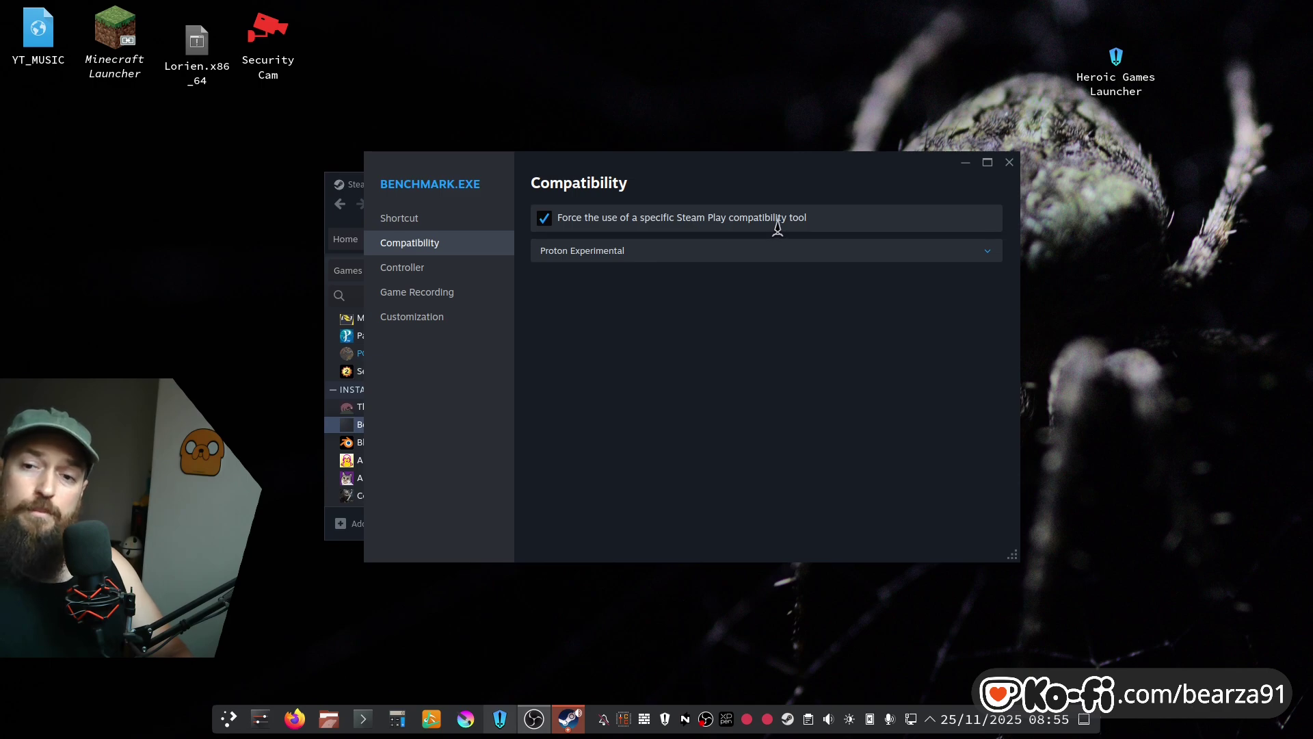
click(683, 262)
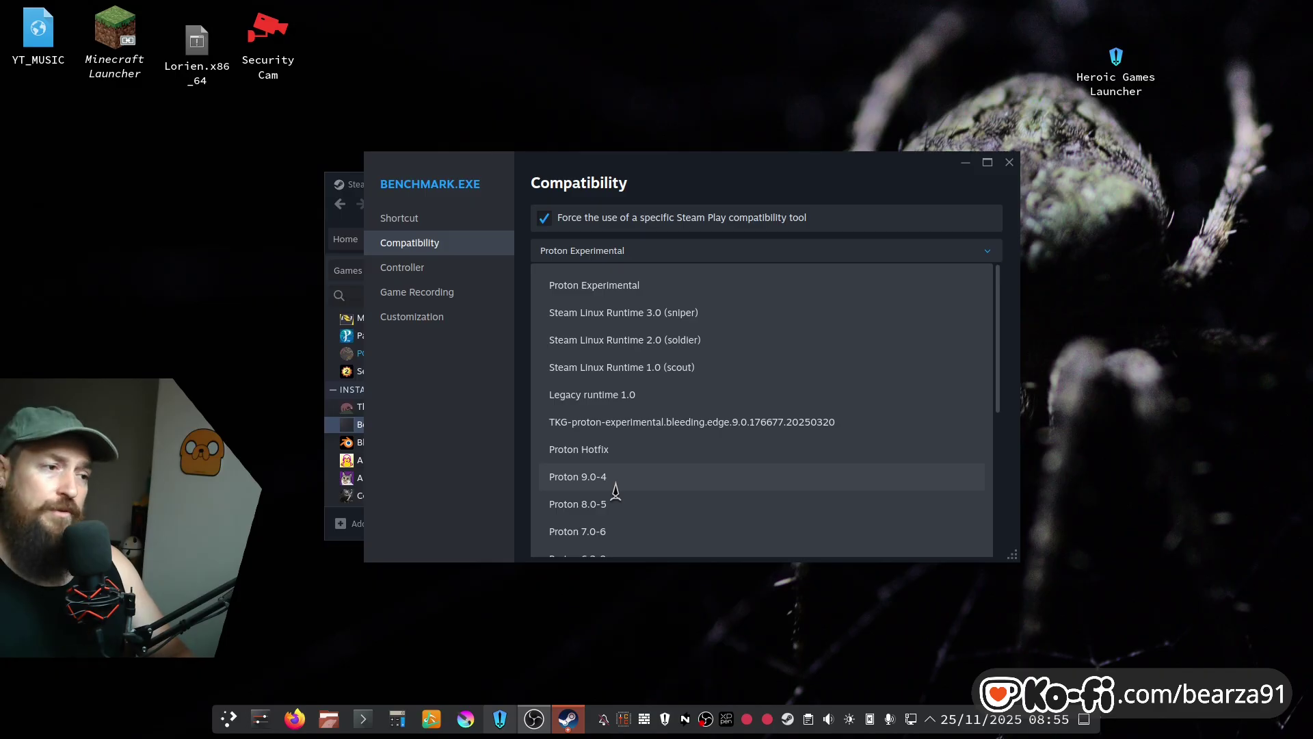
click(987, 254)
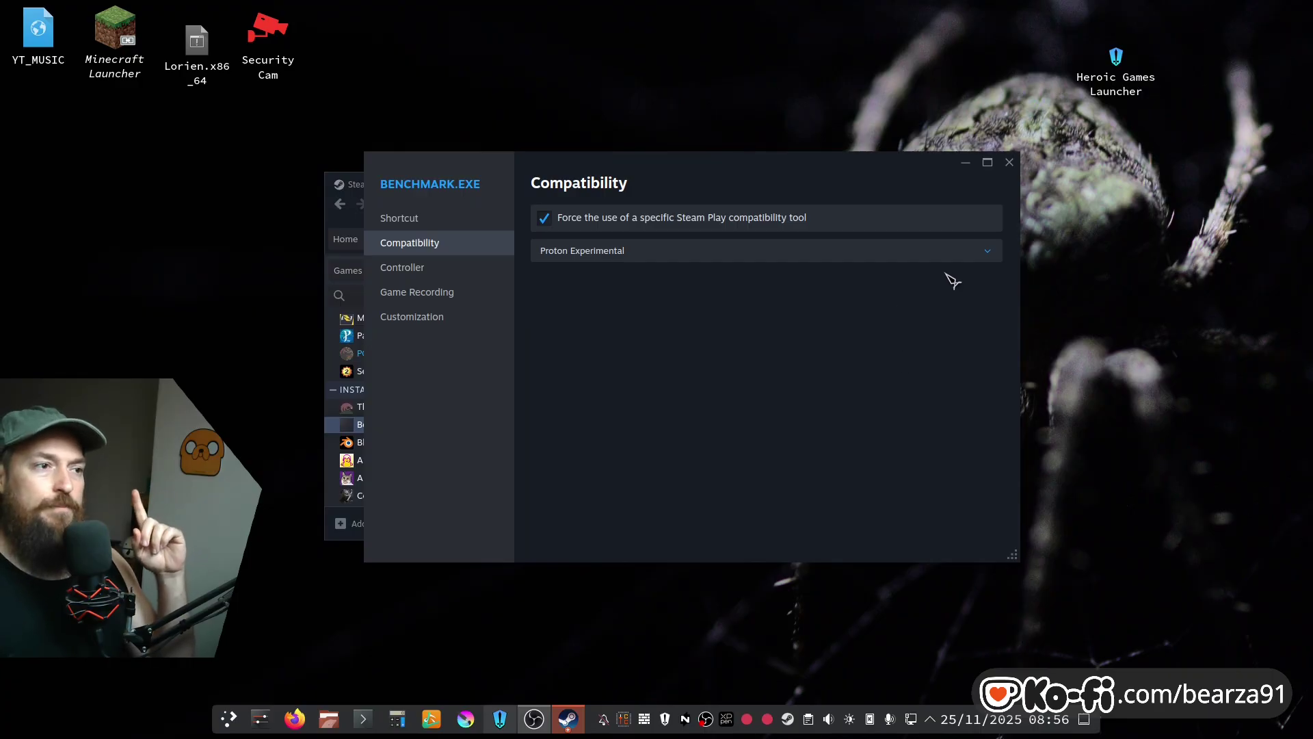
click(987, 254)
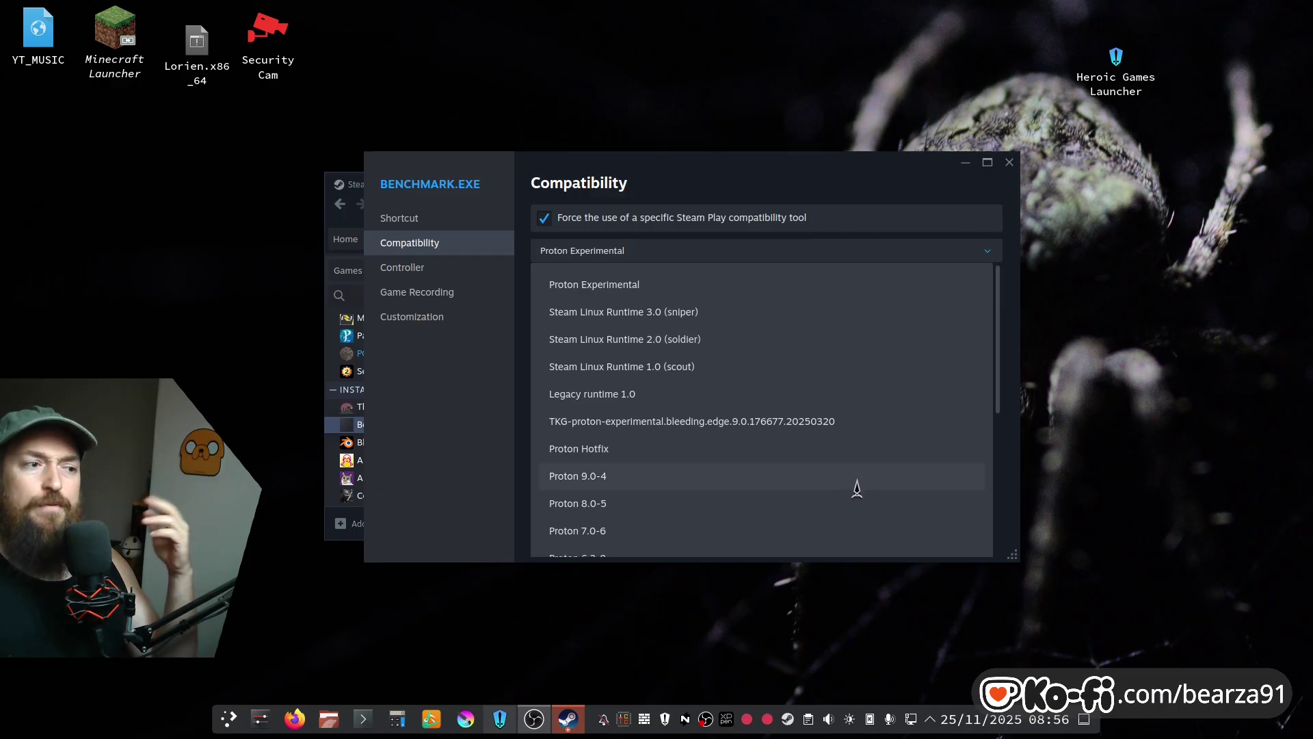
scroll(857, 487, down, 3)
scroll(857, 488, up, 5)
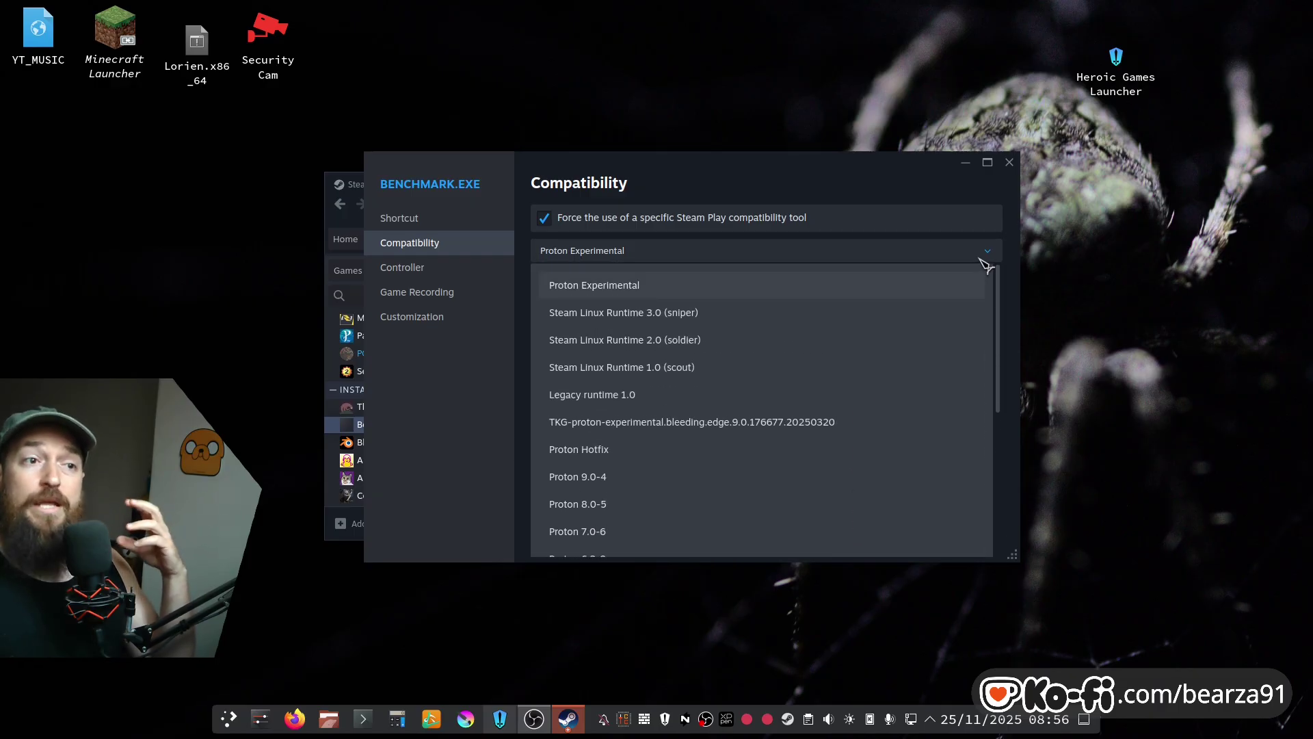
click(990, 254)
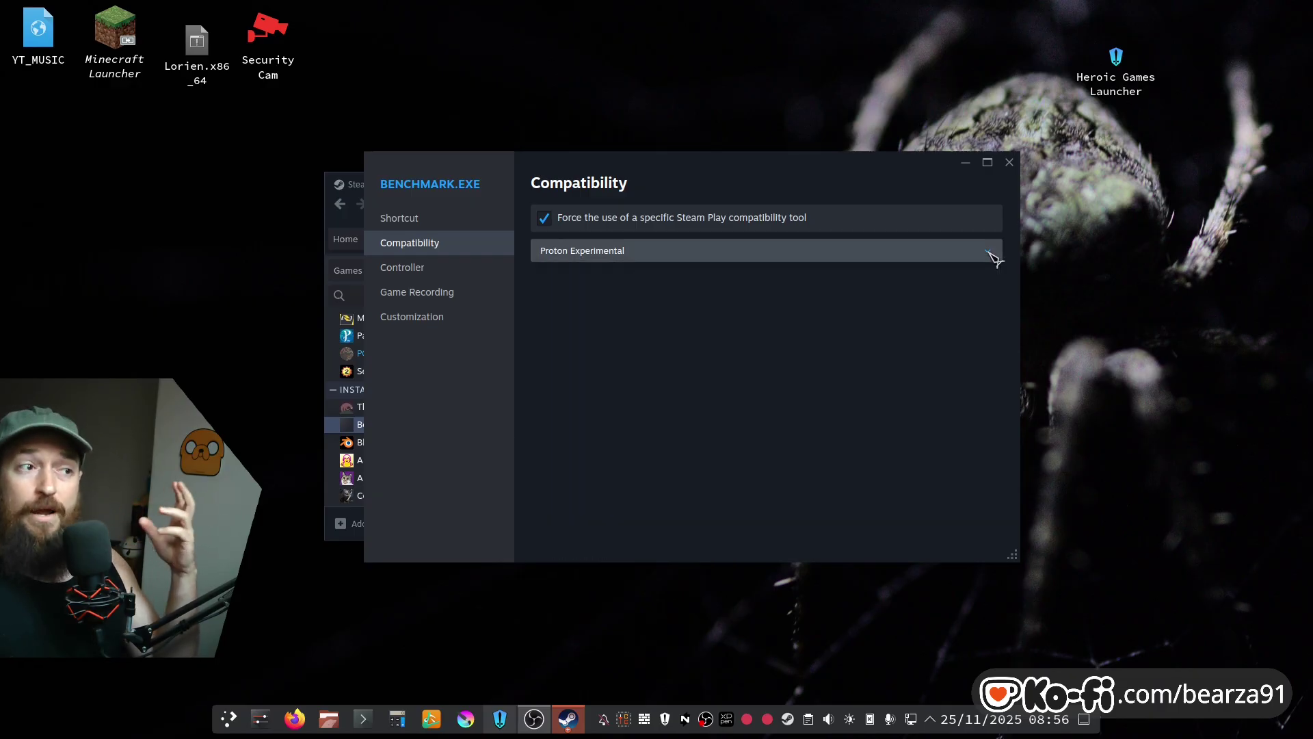
click(1009, 162)
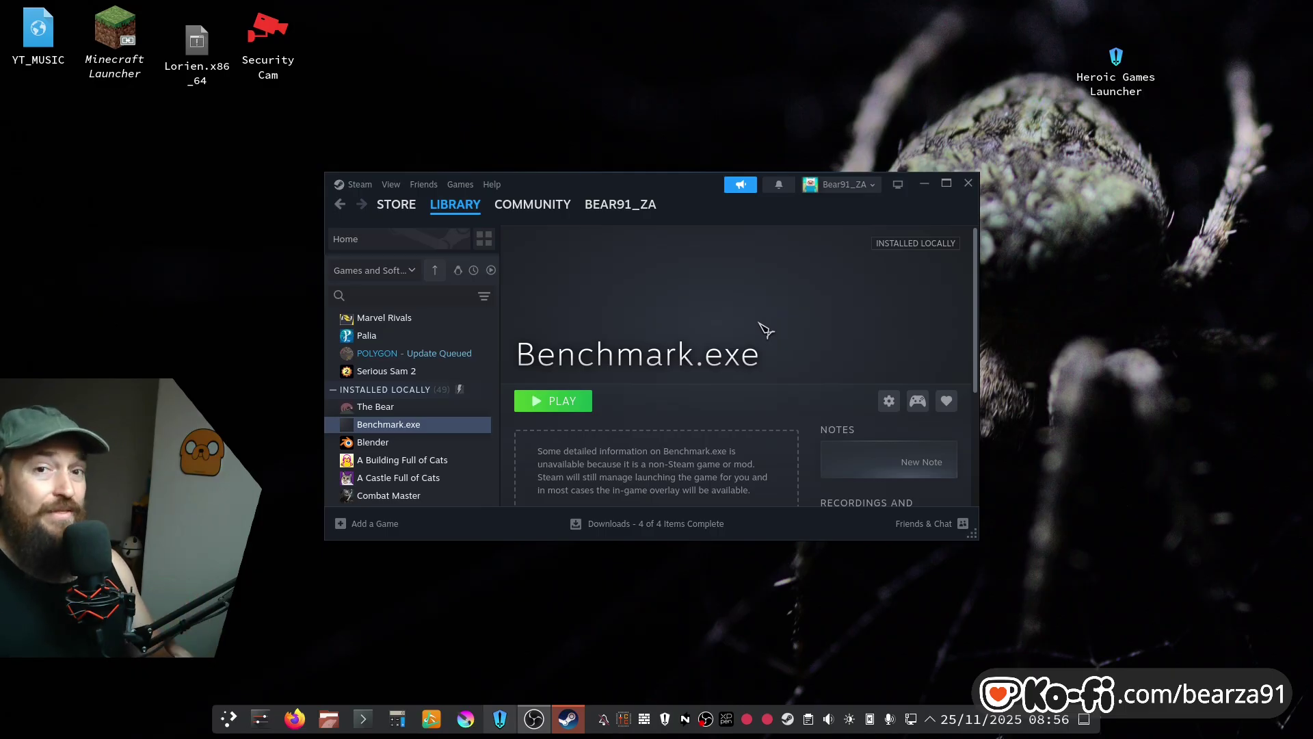
Step: Check which compatibility tool is forced in the Marvel Rivals properties, and close them
click(430, 320)
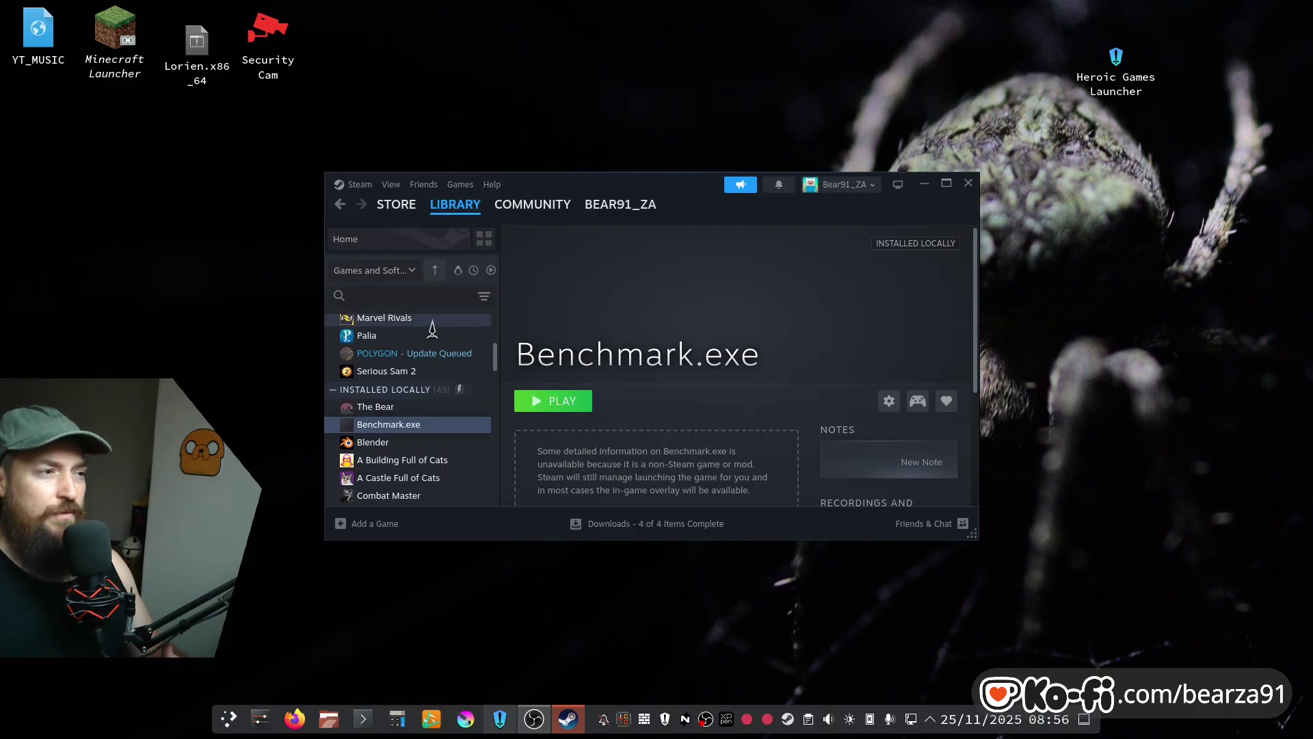
right_click(400, 335)
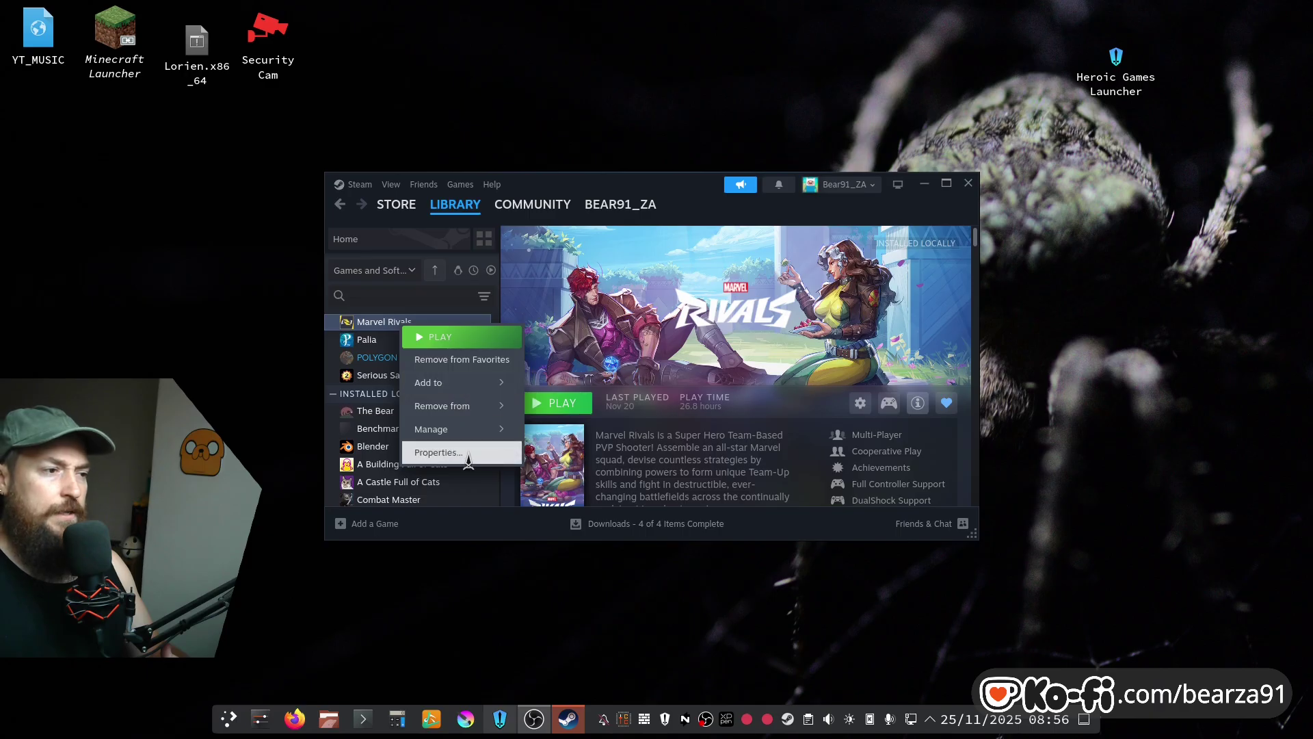
key(Escape)
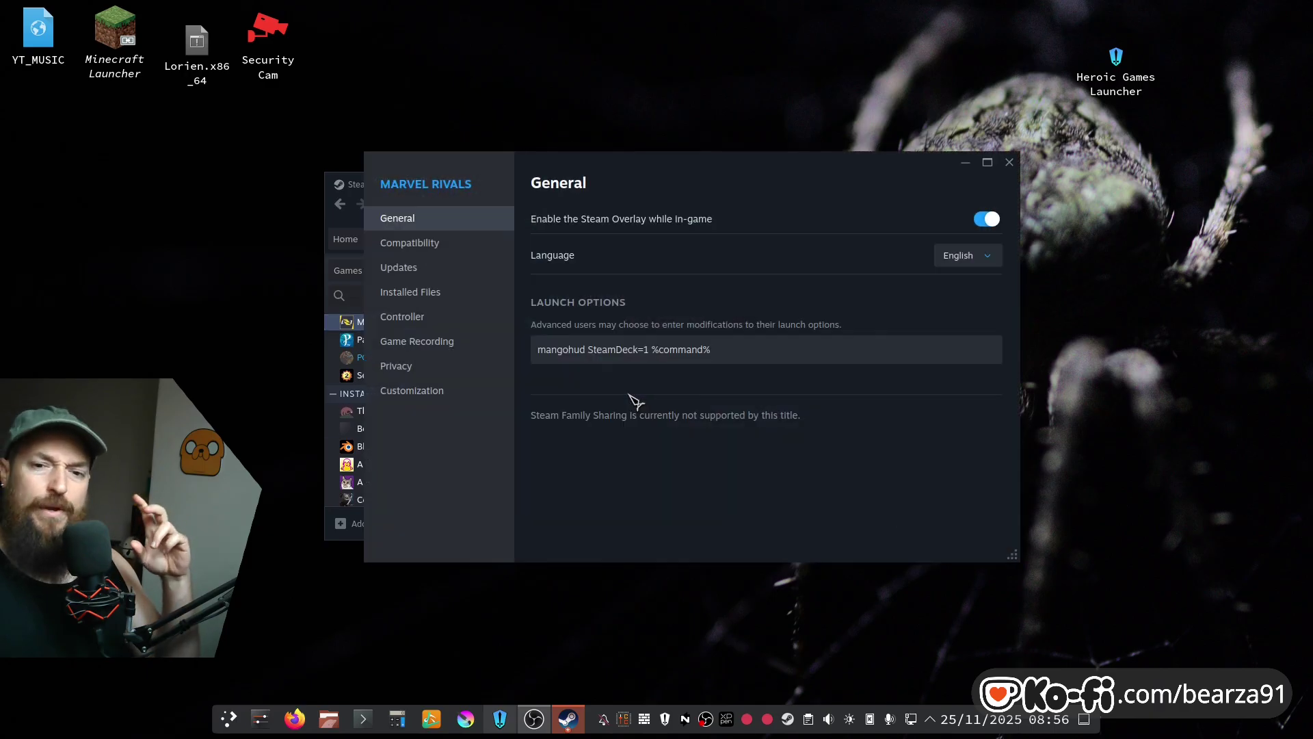
click(468, 247)
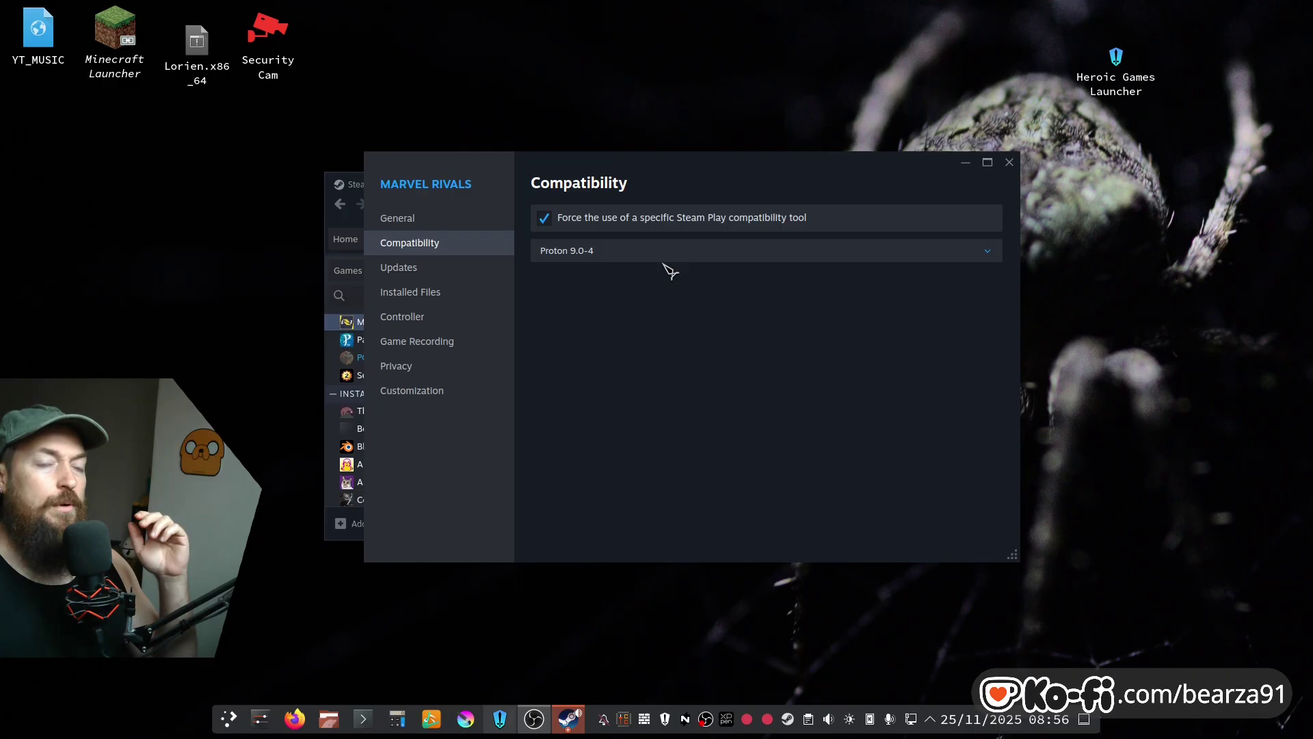
click(1009, 163)
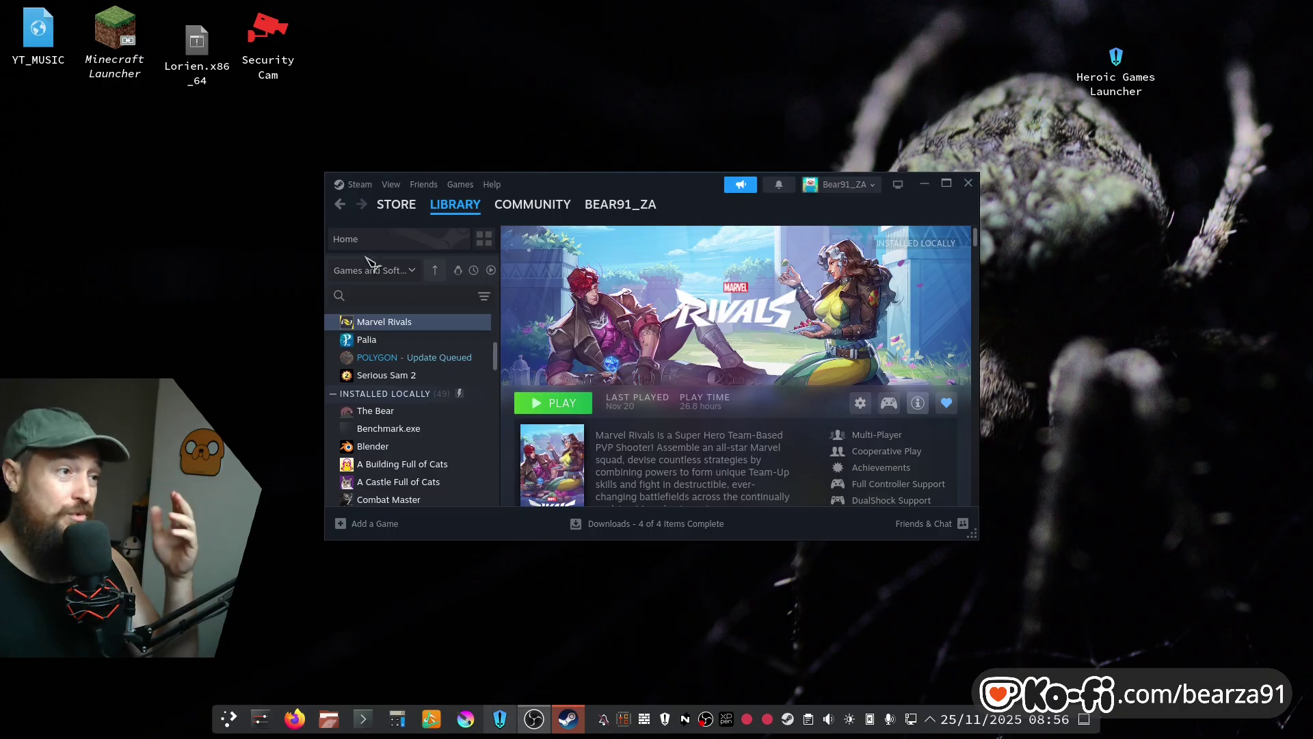
Step: Look through the favorites and locally installed games in the library list
scroll(389, 397, up, 2)
scroll(390, 396, up, 2)
scroll(390, 390, down, 5)
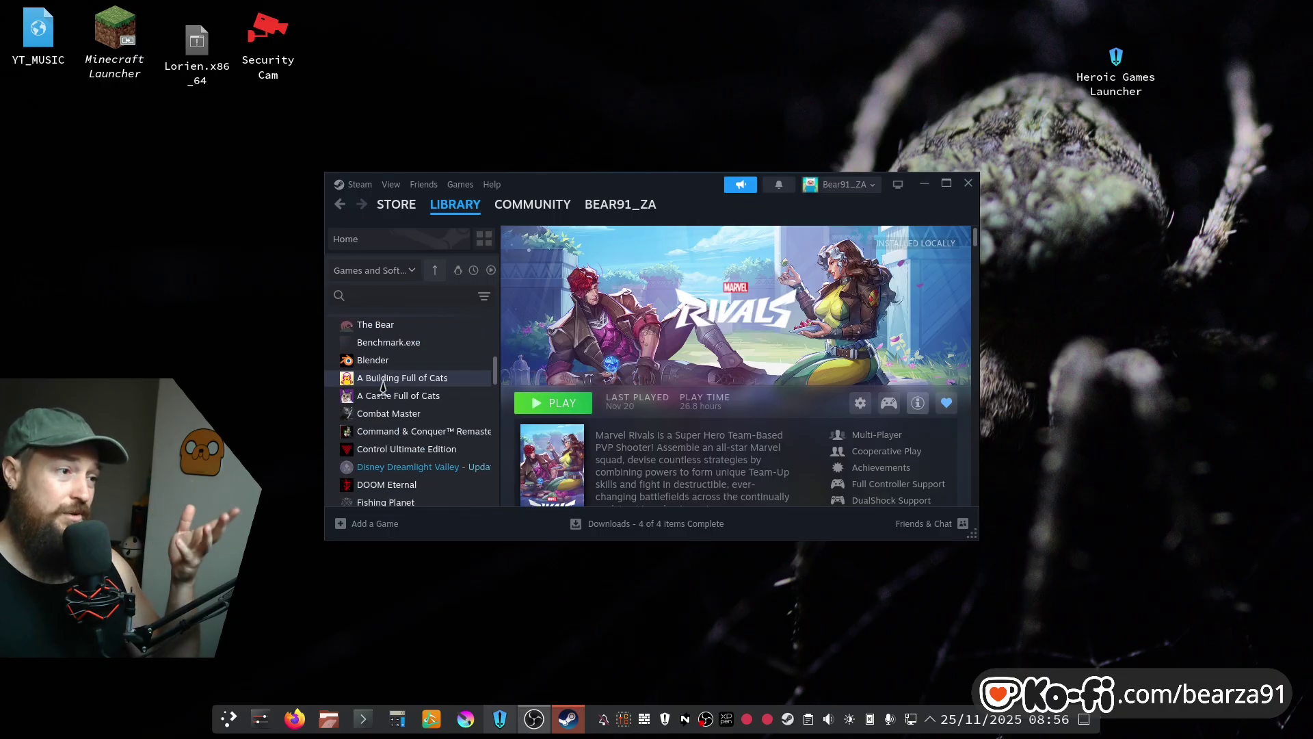
scroll(393, 363, up, 4)
scroll(399, 338, up, 3)
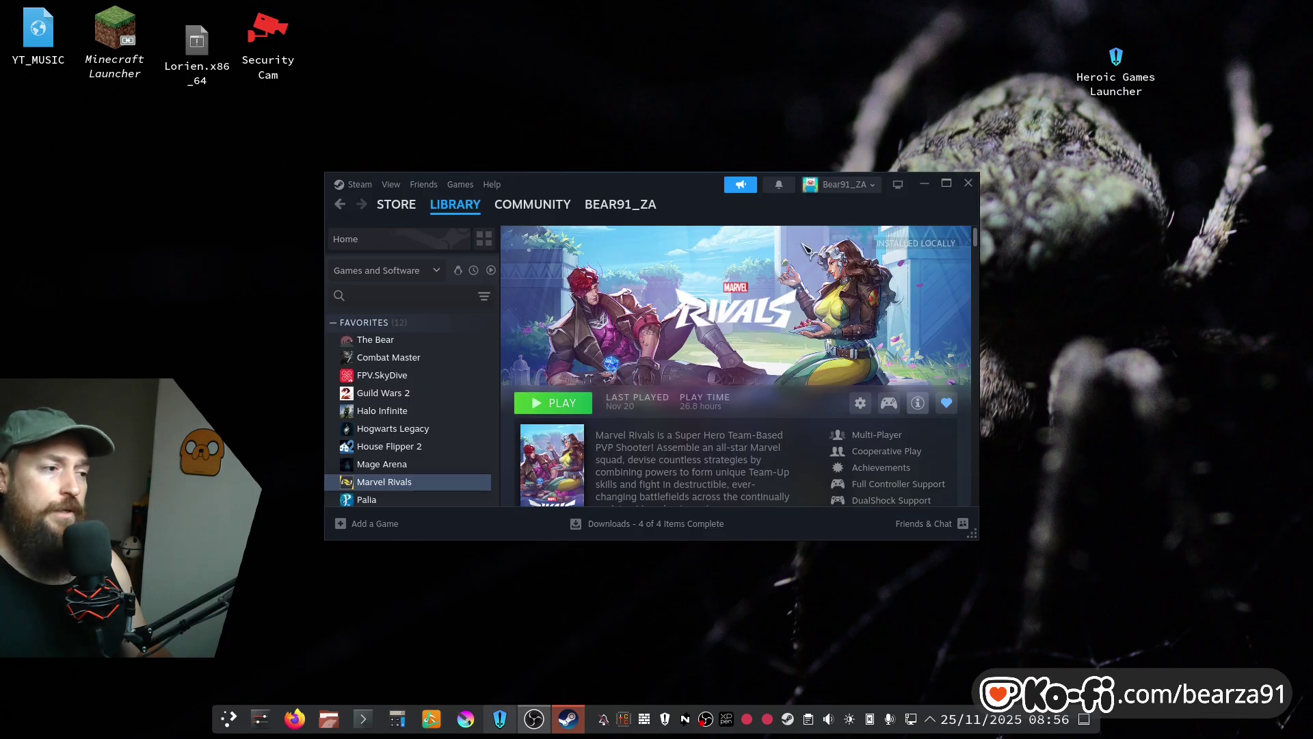
scroll(414, 411, down, 3)
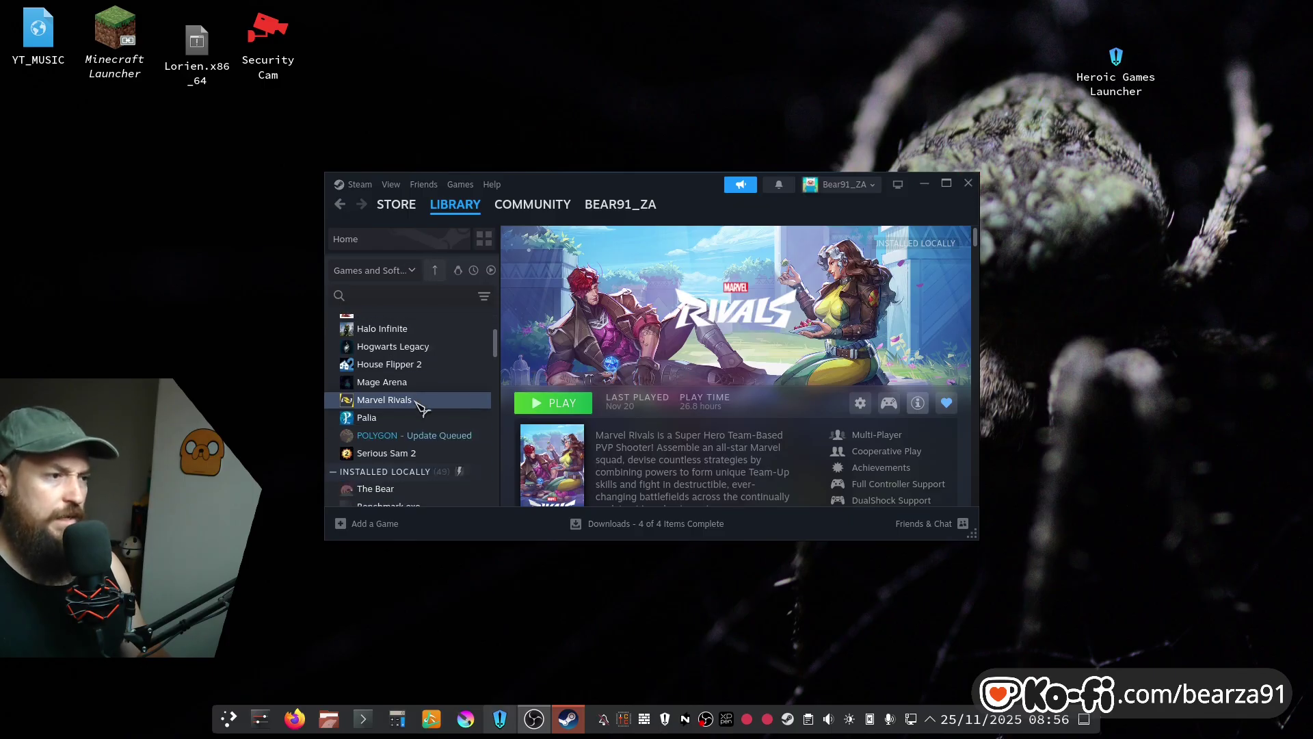
scroll(414, 411, up, 3)
scroll(414, 410, down, 10)
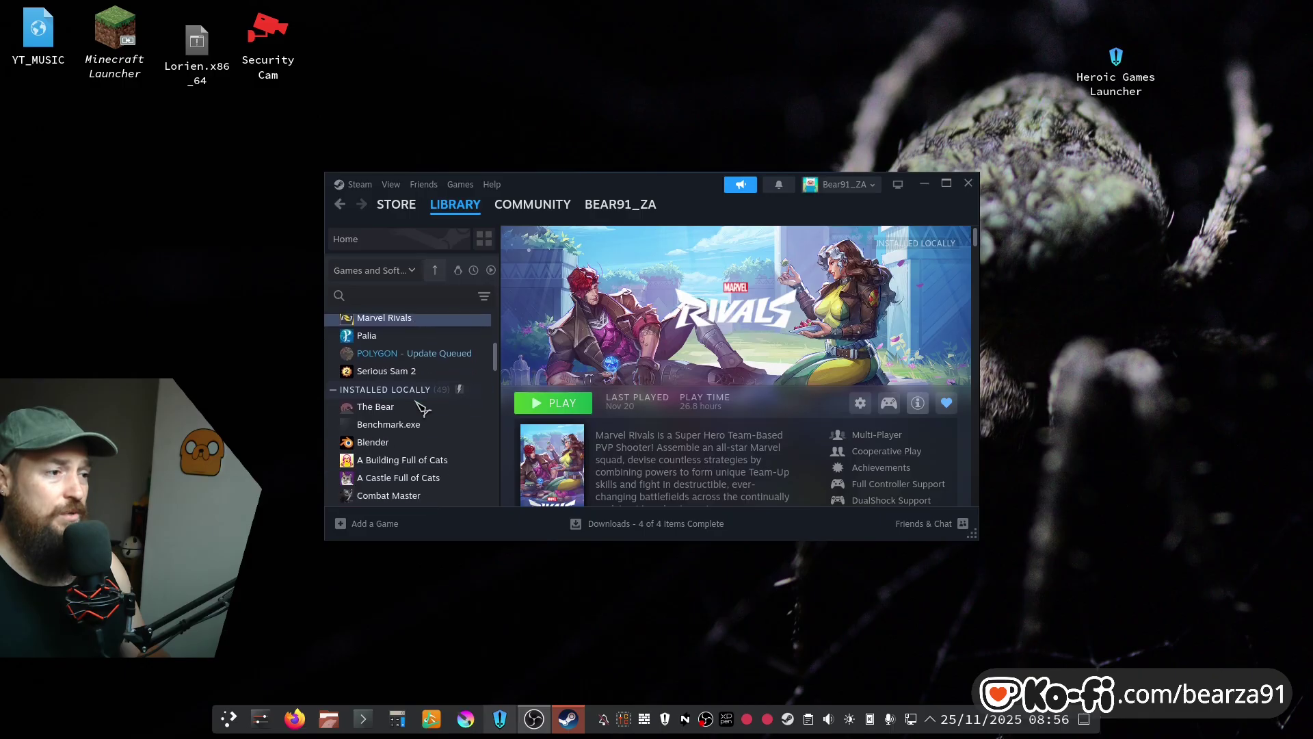
Step: Look at the options for adding a game, and examine the shortcut properties of Benchmark.exe, including its target and start-in paths
click(409, 350)
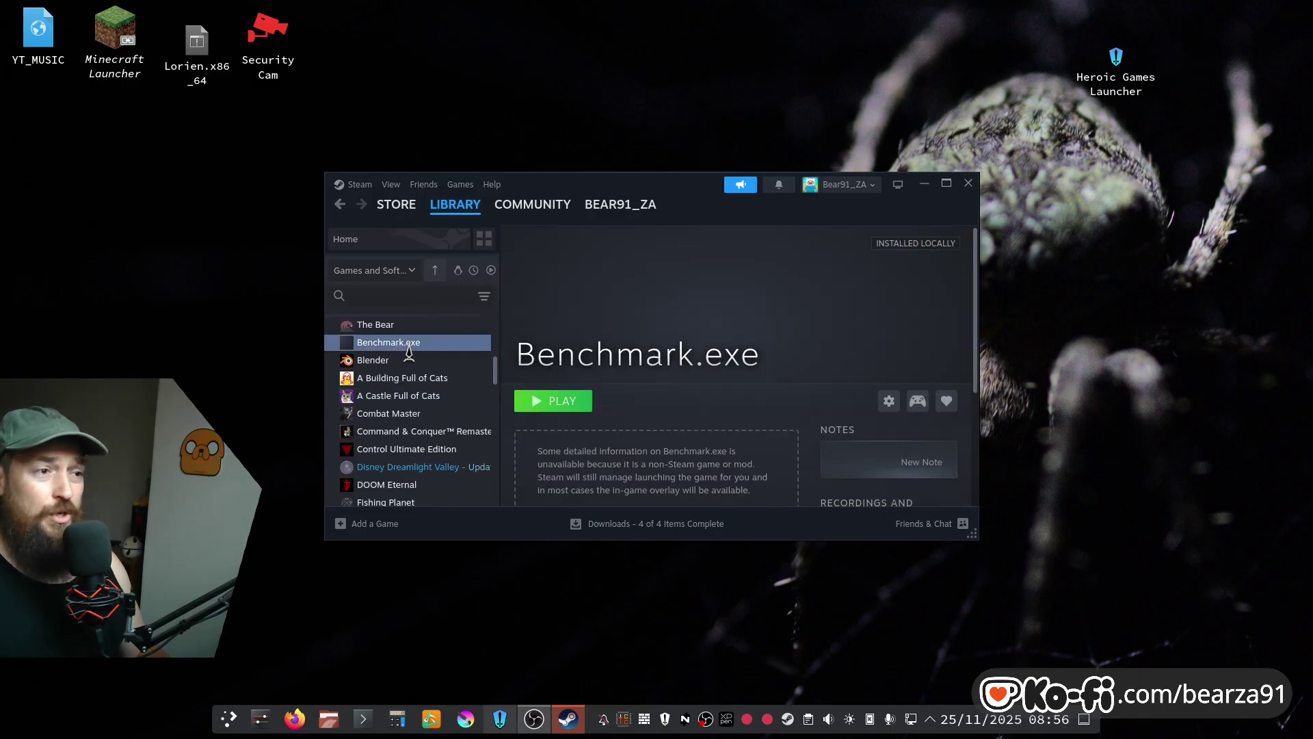
click(388, 526)
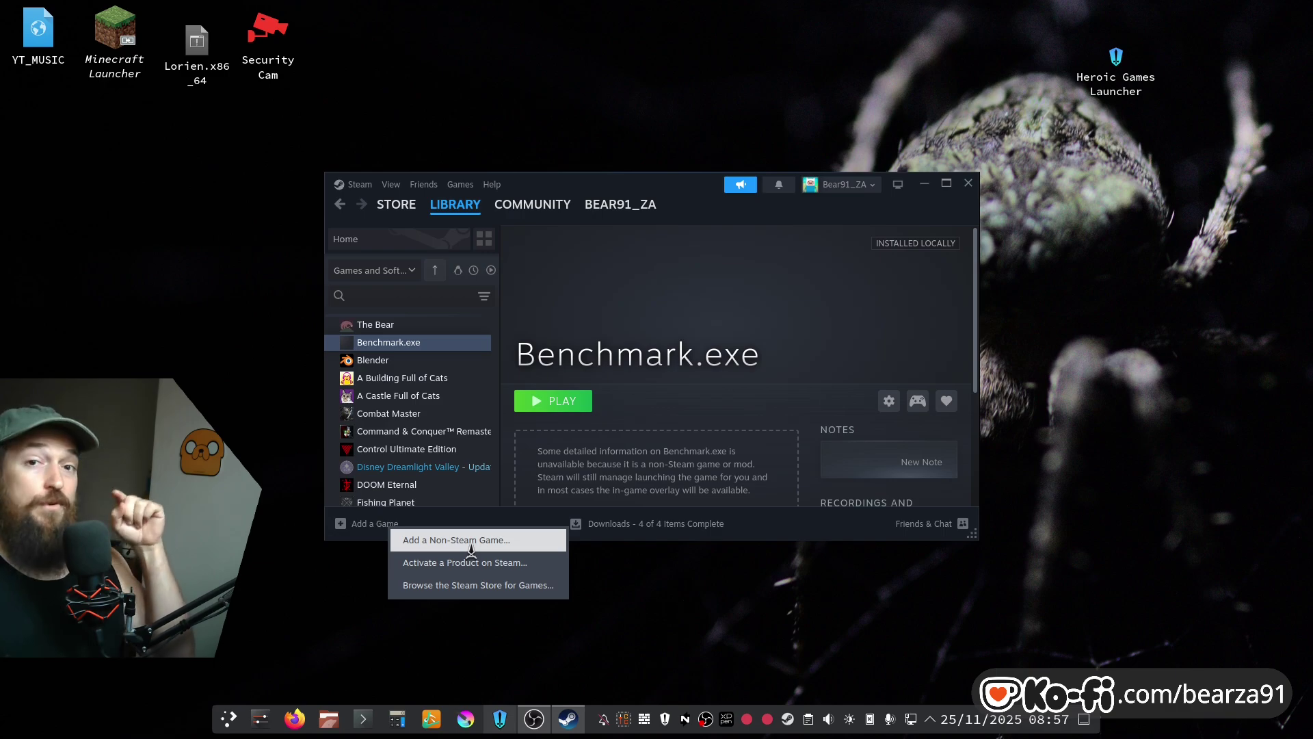
right_click(408, 344)
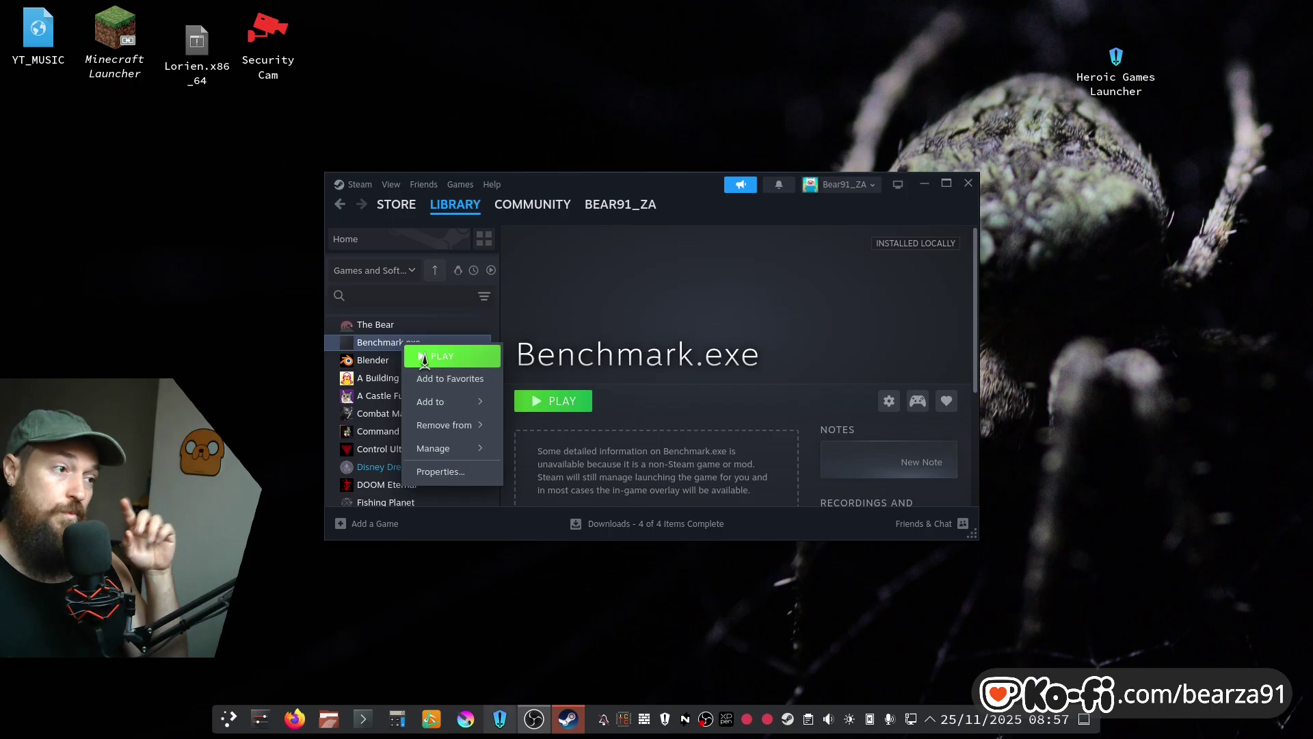
click(445, 473)
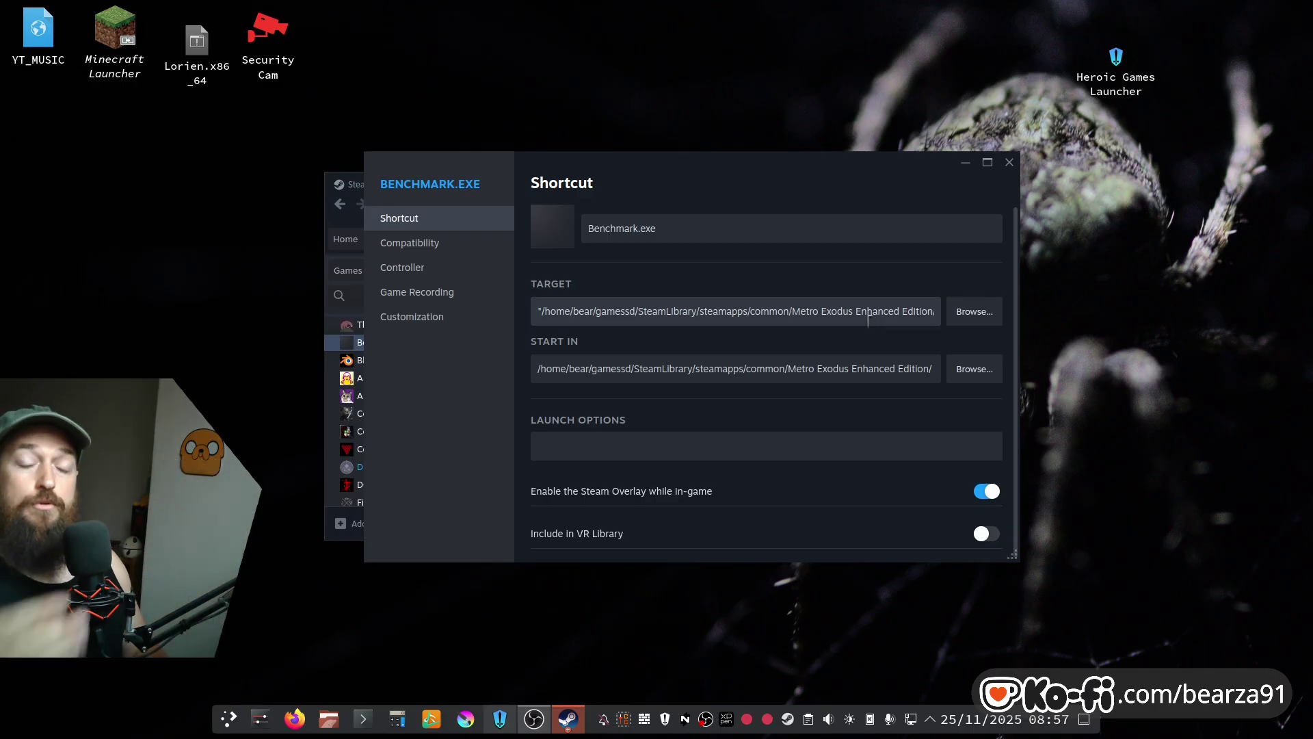
click(1010, 163)
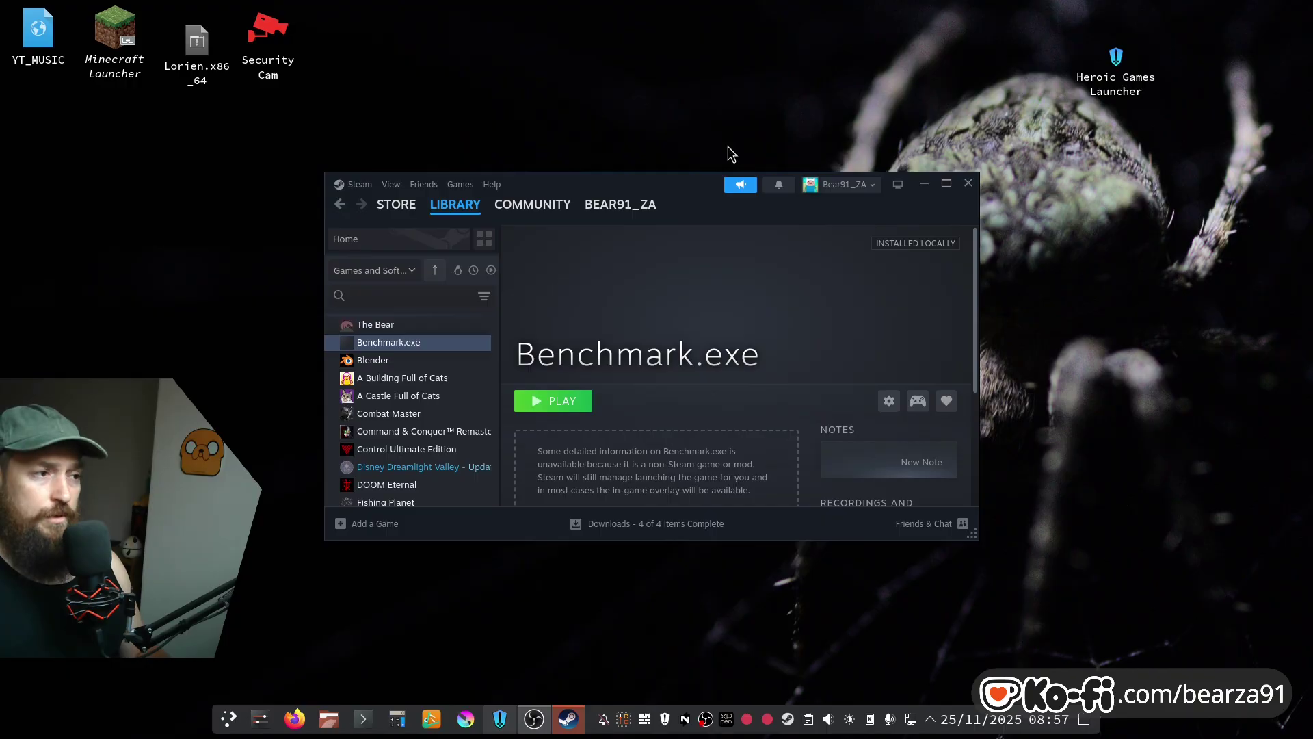
Step: Look at the management options for Benchmark.exe and reopen its shortcut properties
right_click(394, 344)
mouse_move(447, 450)
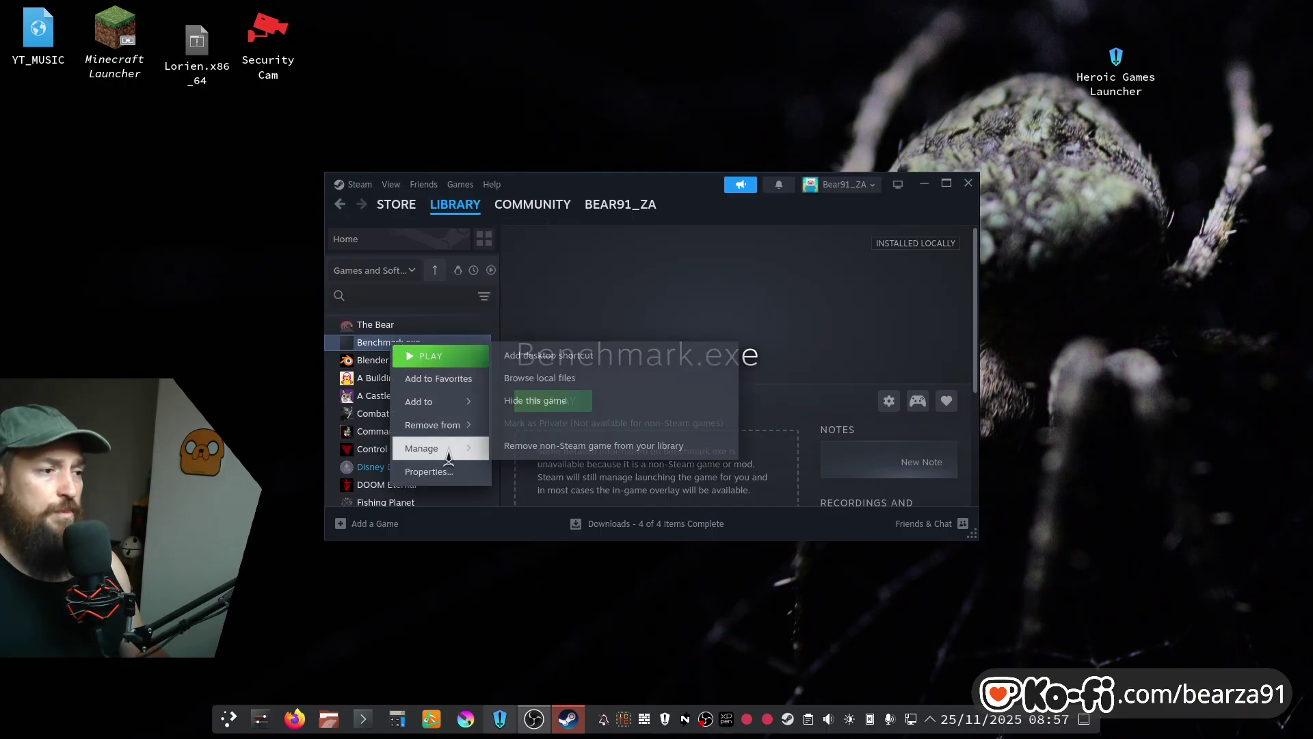
click(704, 376)
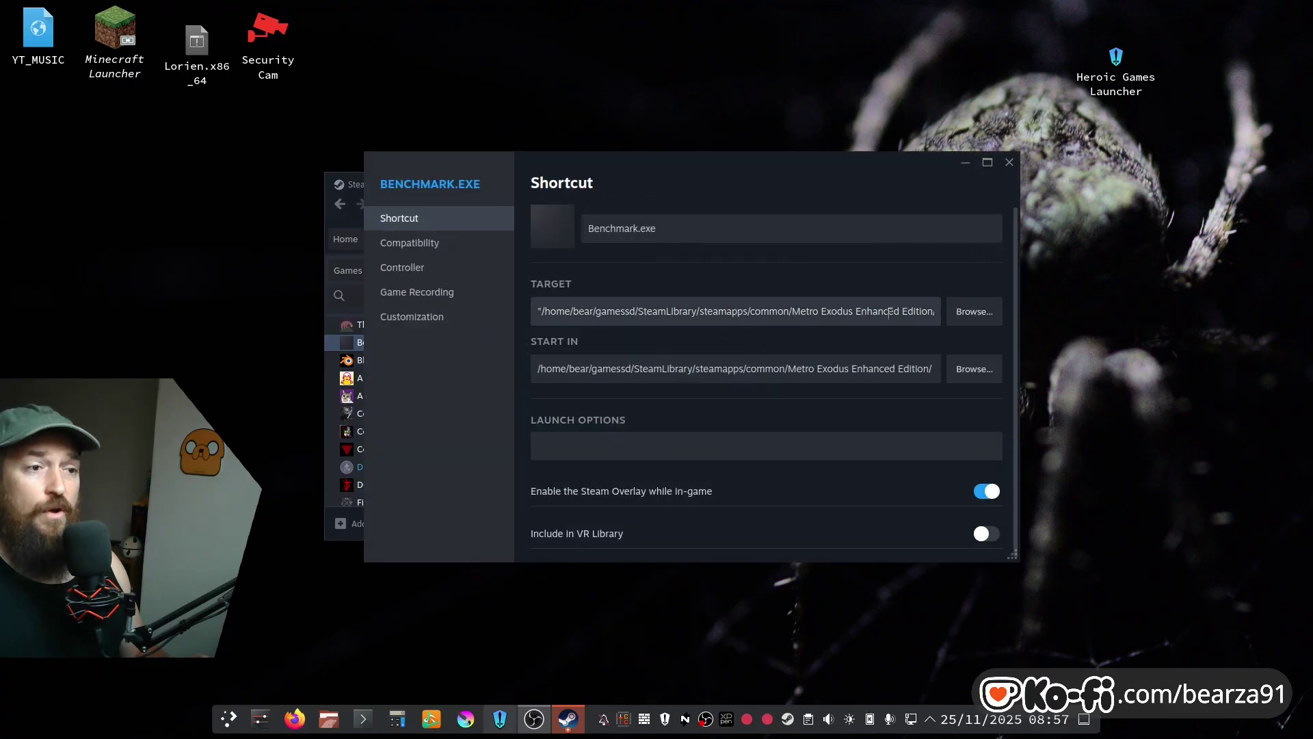
Step: Read the Benchmark.exe target path through to its end in the shortcut properties
click(761, 313)
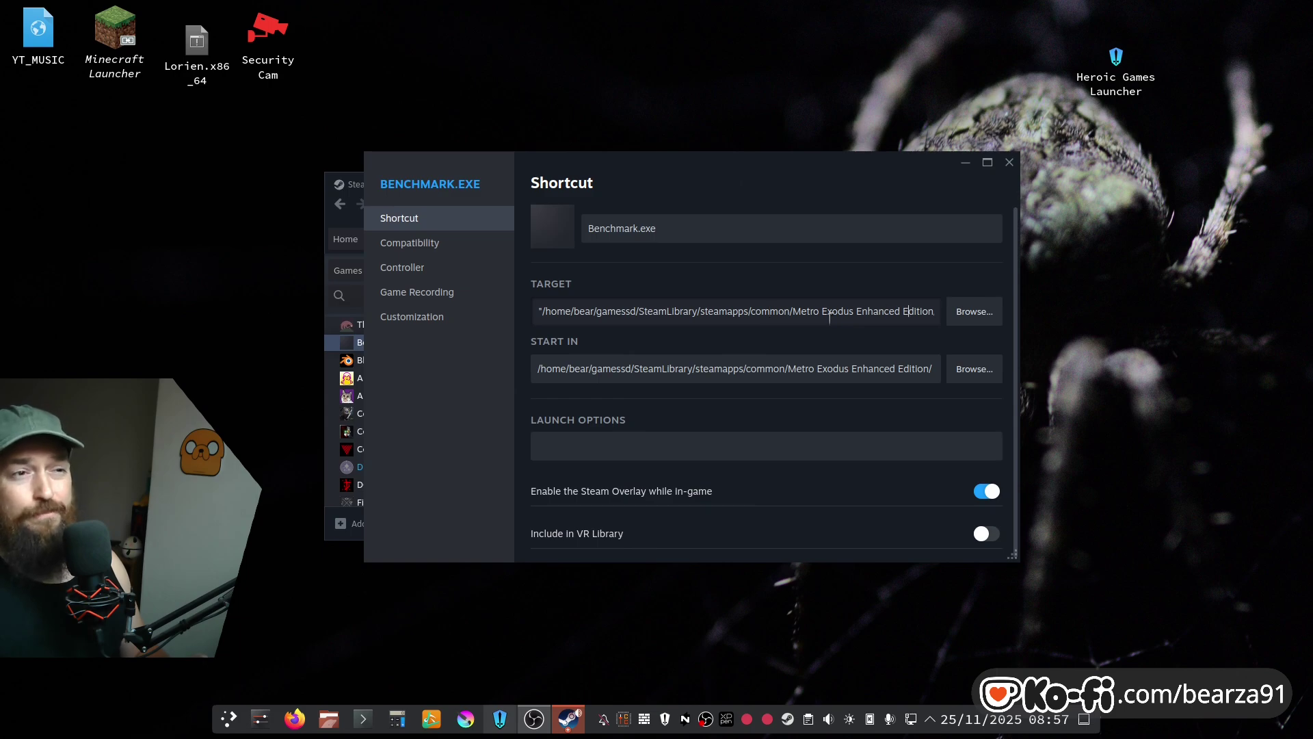
key(Right)
key(Right)
key(Right)
key(Right)
key(Right)
key(Right)
key(Right)
key(Right)
key(Right)
key(Right)
key(Right)
key(Right)
key(Right)
key(Right)
key(Right)
key(Right)
key(Right)
key(Right)
key(Right)
key(Right)
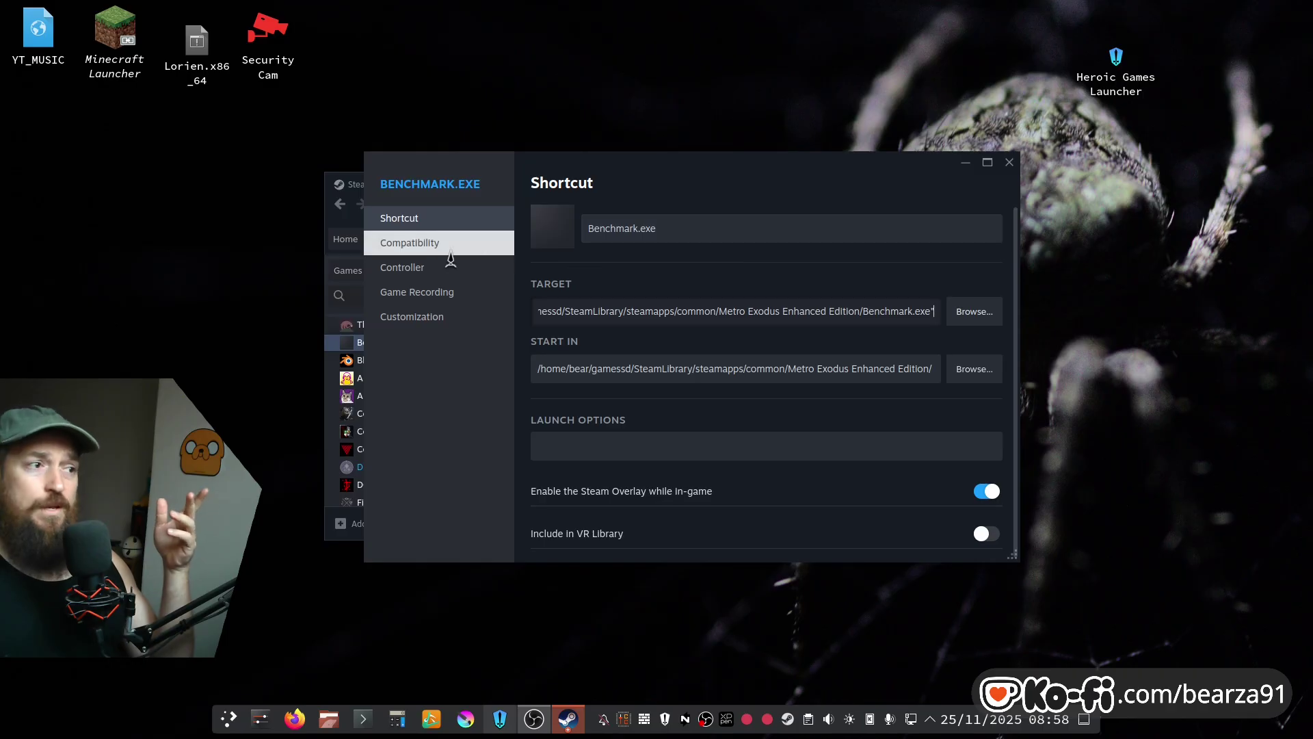
Step: Check which compatibility tool is forced for Benchmark.exe, and close its properties and the Steam window
click(431, 247)
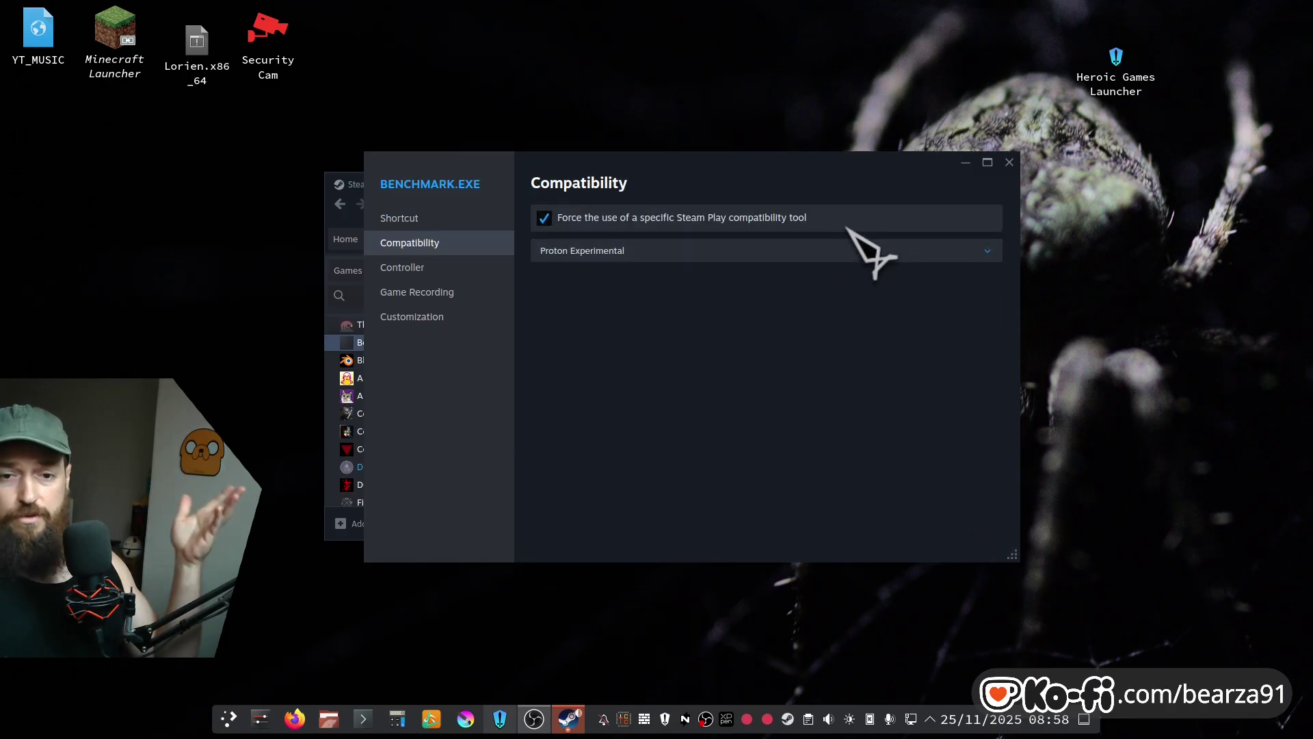
click(1010, 162)
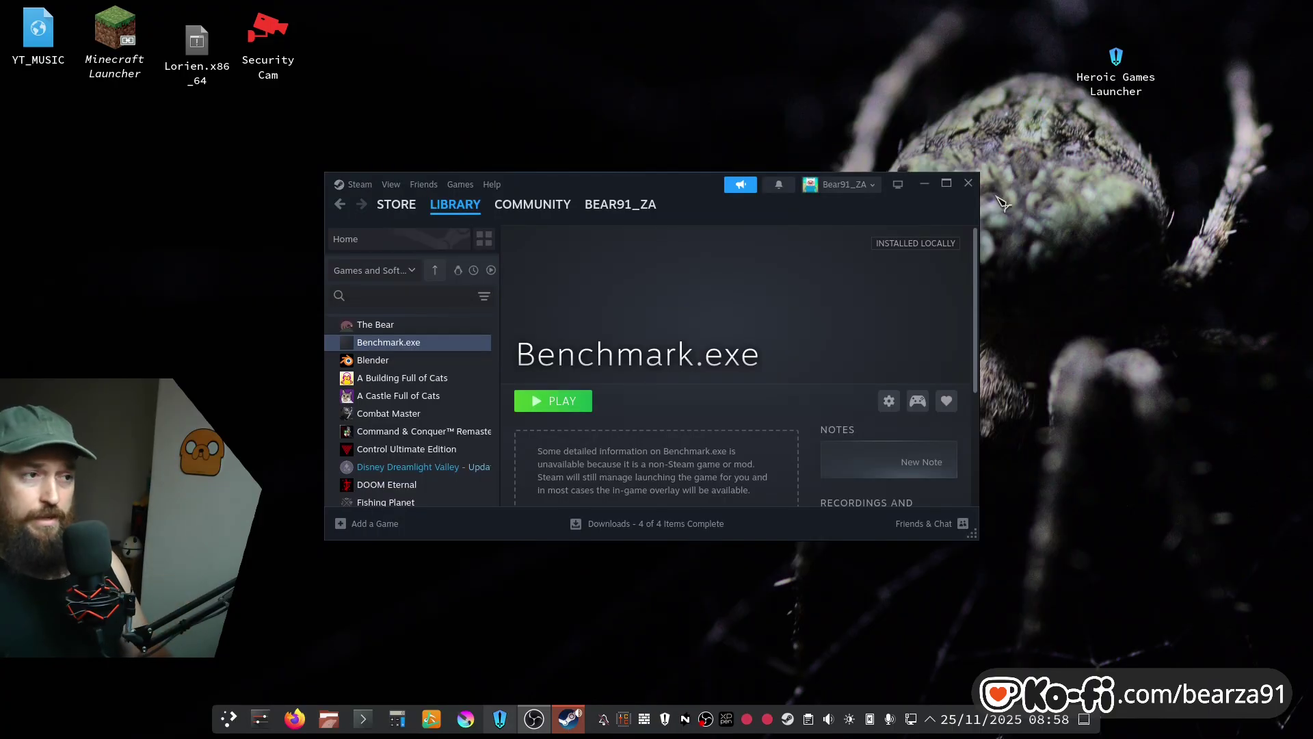
click(974, 189)
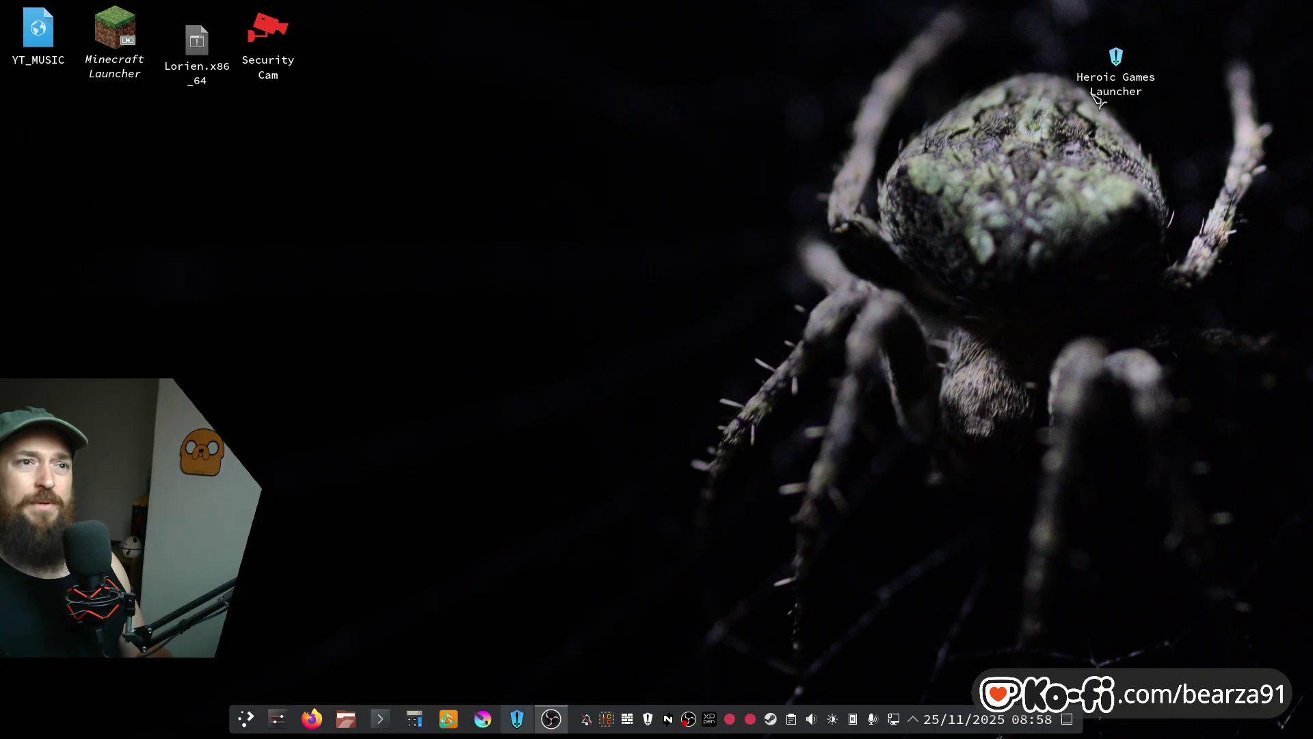
Step: Open Heroic Games Launcher in the middle of the desktop, and look at its available stores before returning to the library
double_click(1133, 82)
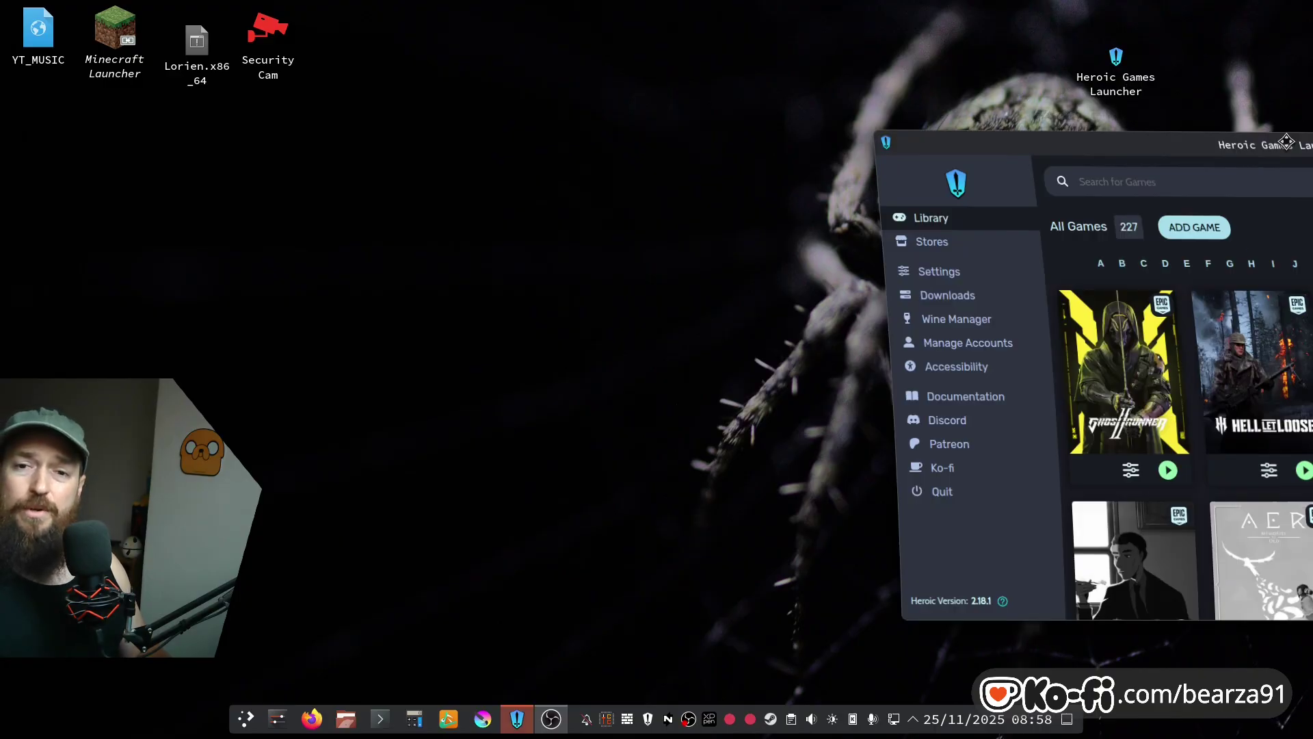
drag(1231, 137, 729, 114)
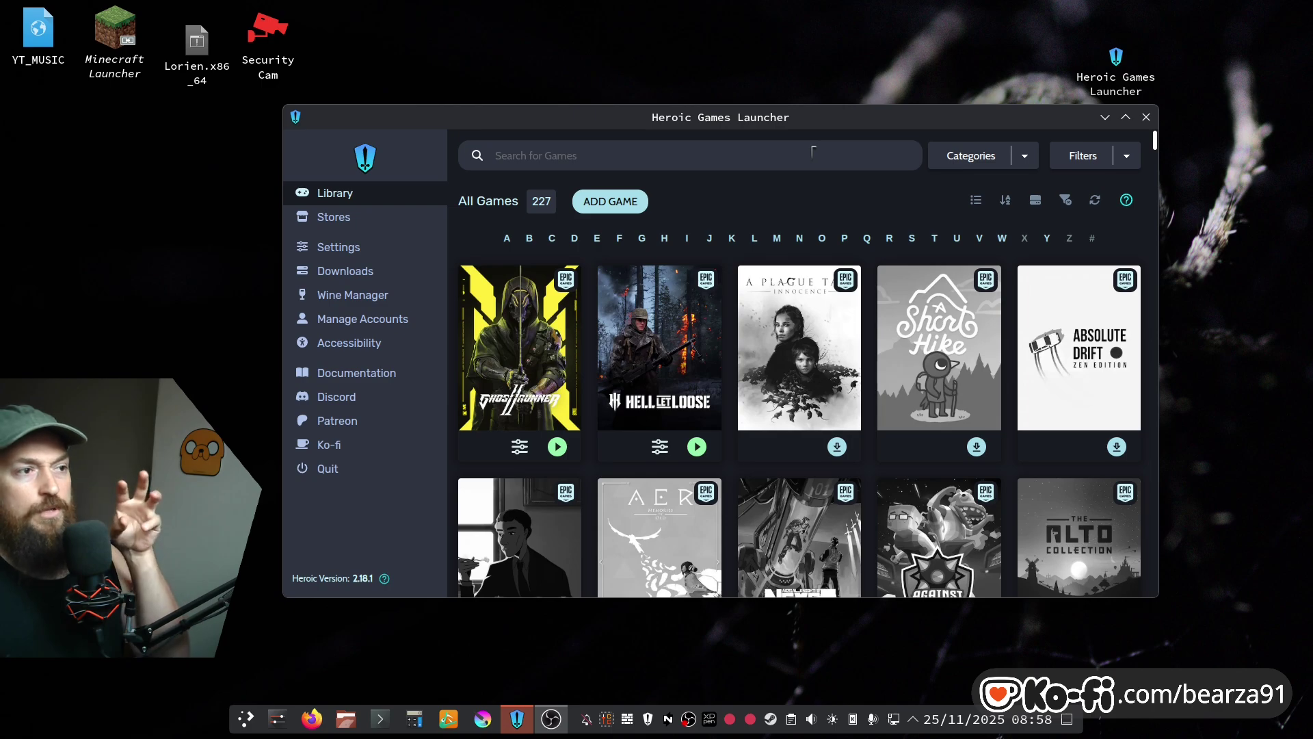
click(369, 218)
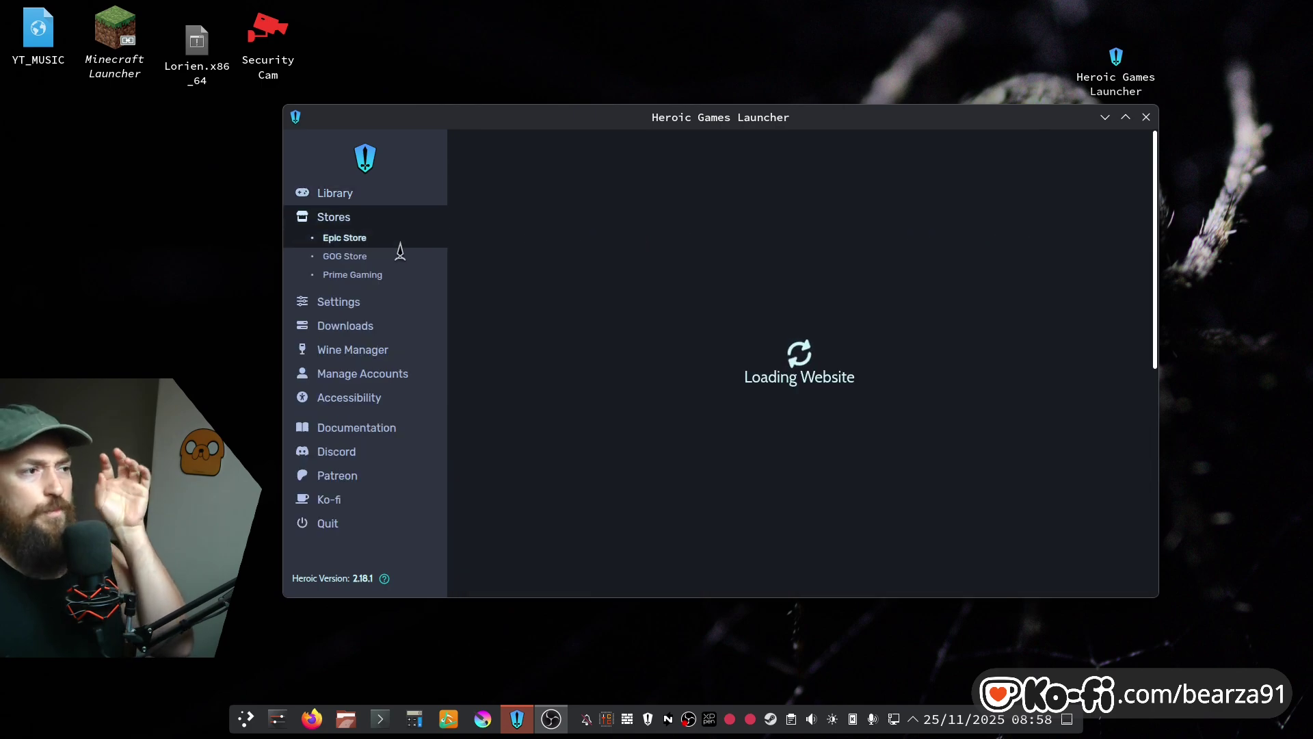
key(alt+Left)
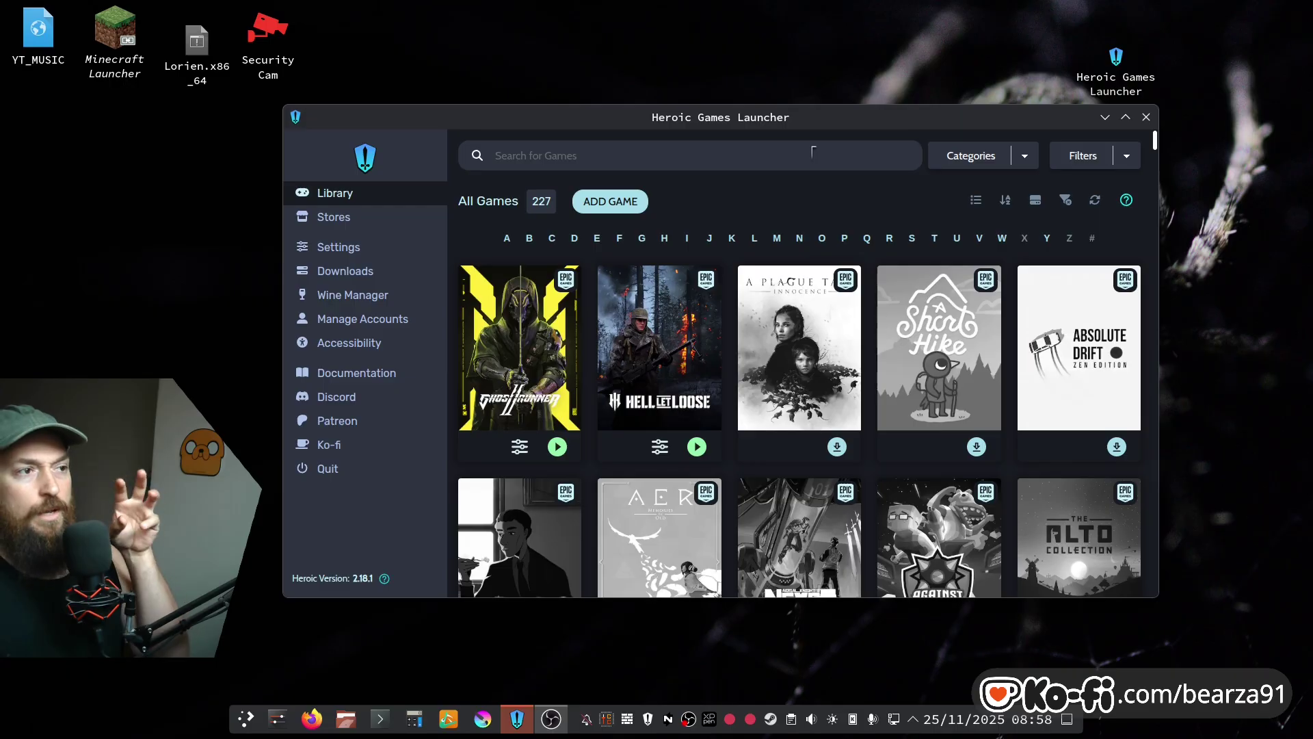
click(368, 218)
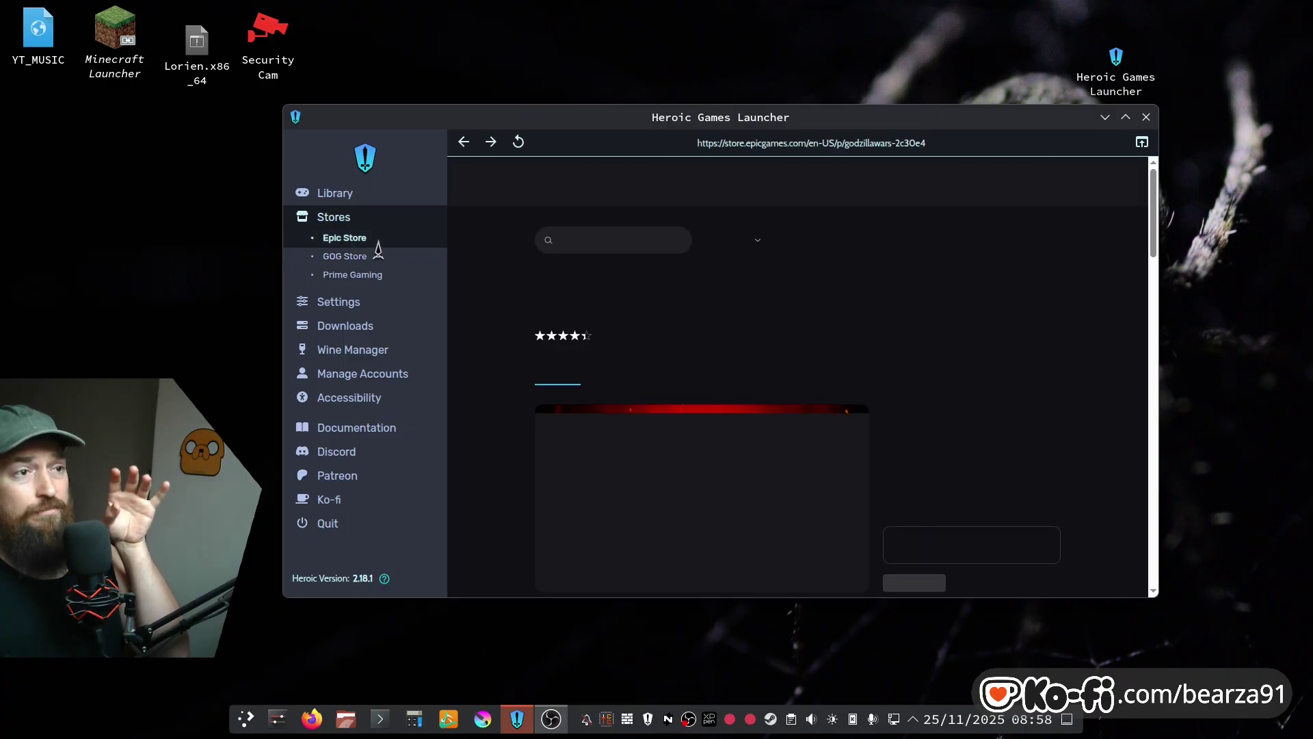
click(366, 198)
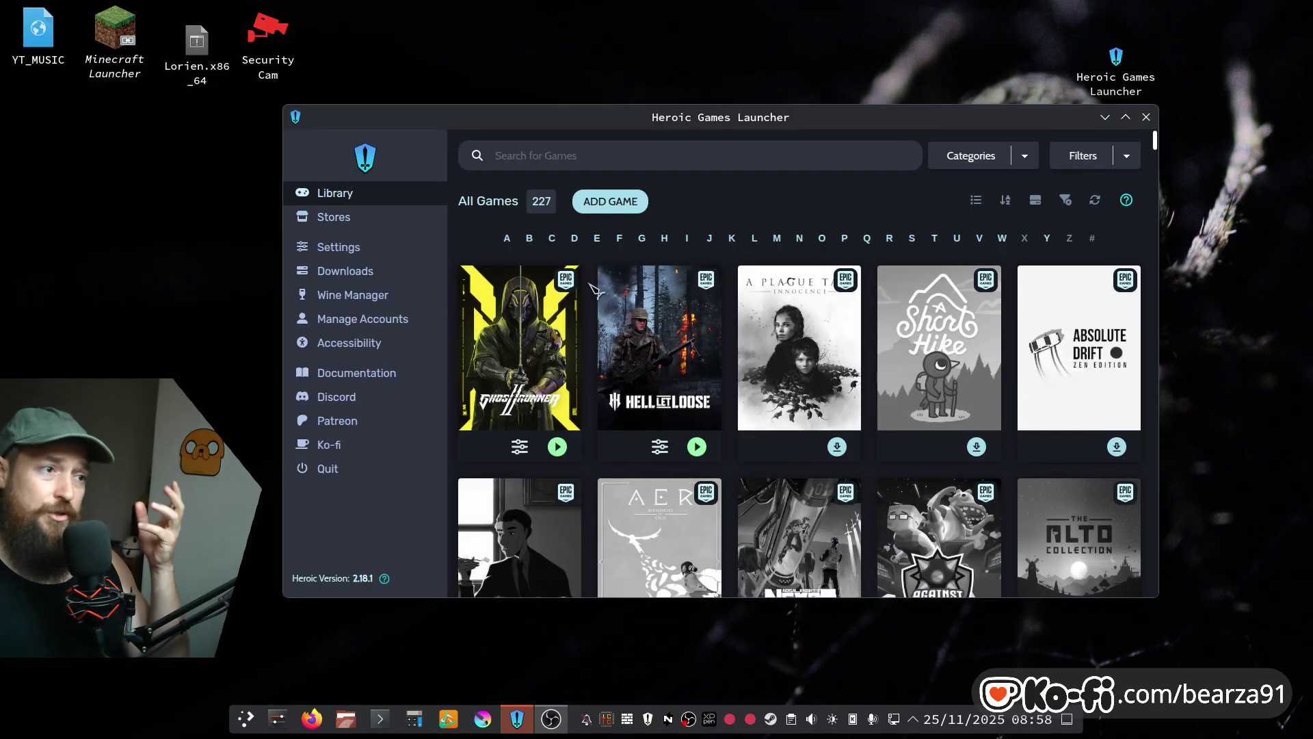
Step: Look through the game library and try to open the A Plague Tale: Innocence page in a maximized window
scroll(995, 304, down, 10)
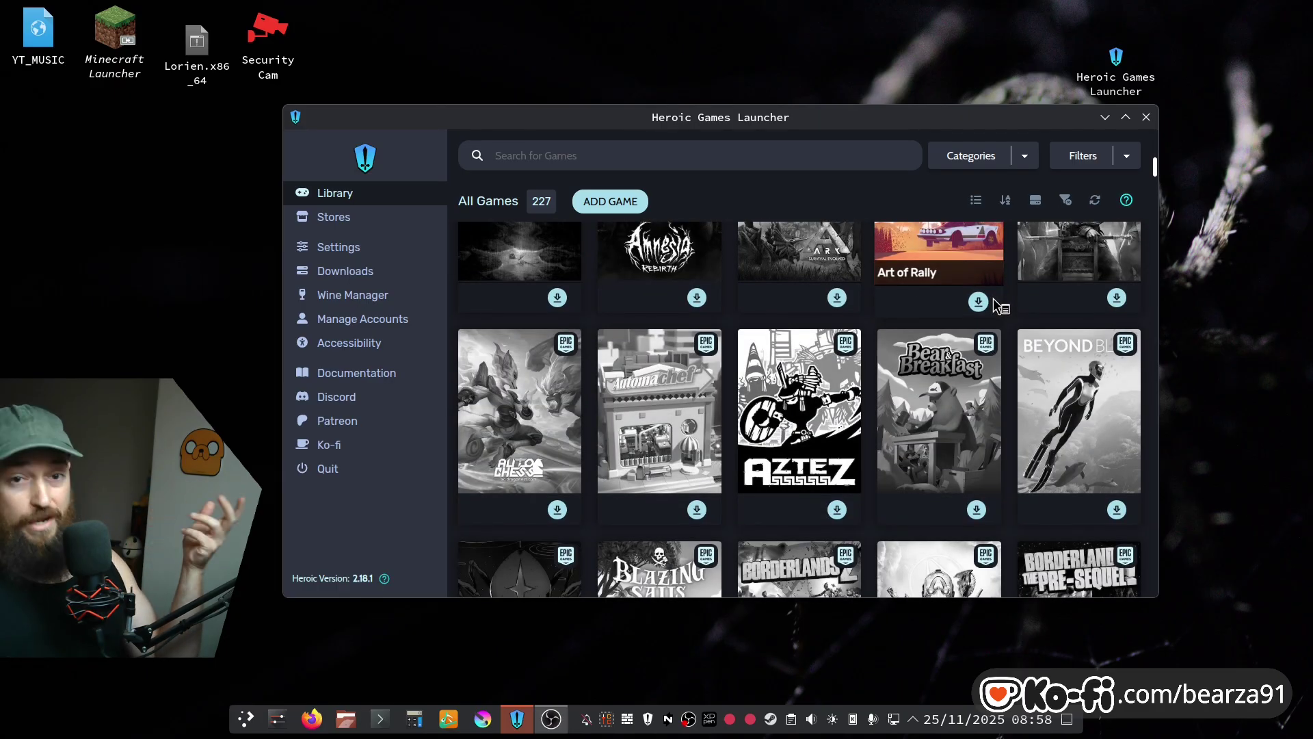
scroll(994, 305, up, 10)
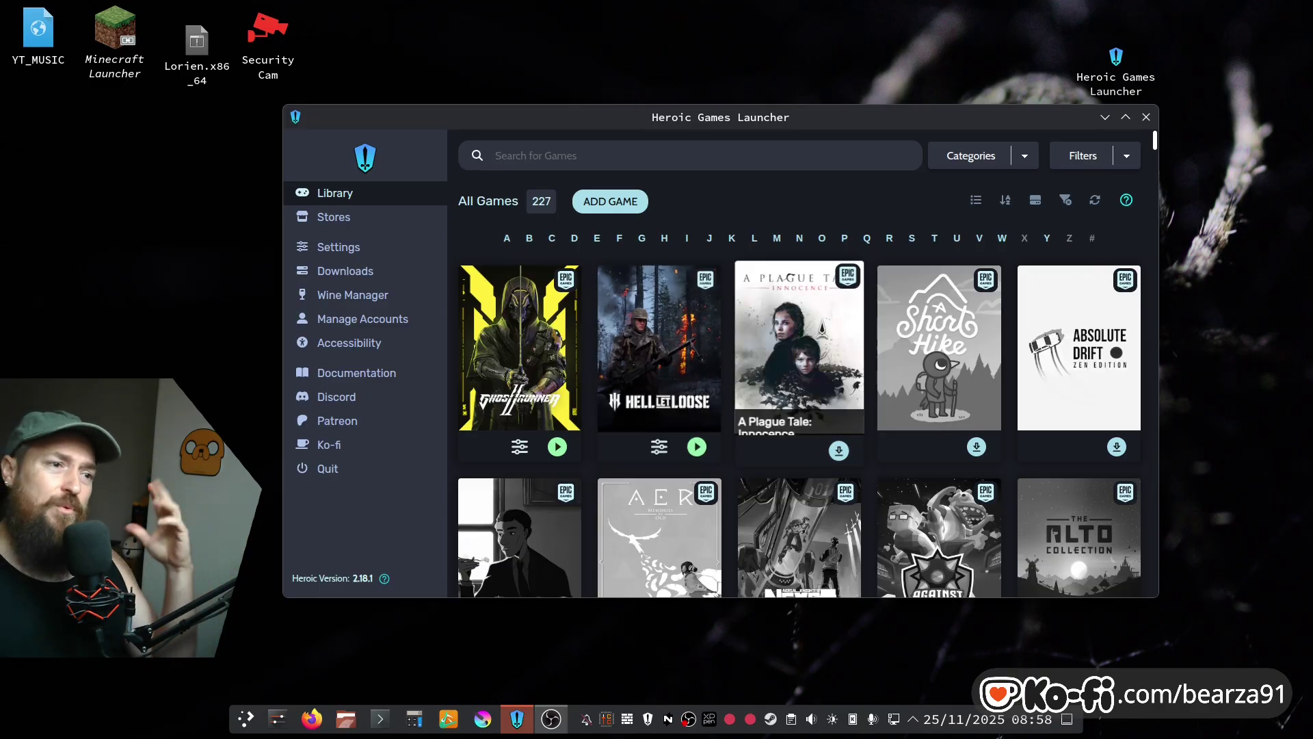
click(824, 328)
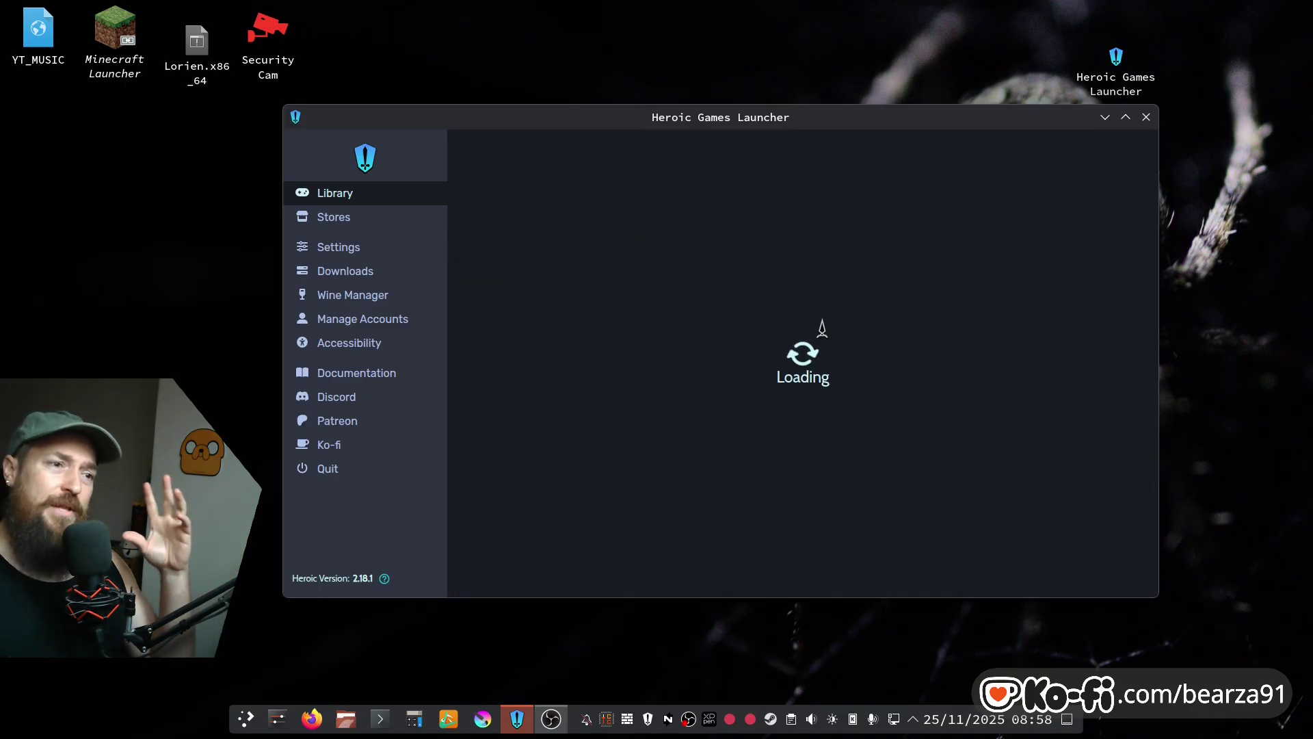
click(1126, 117)
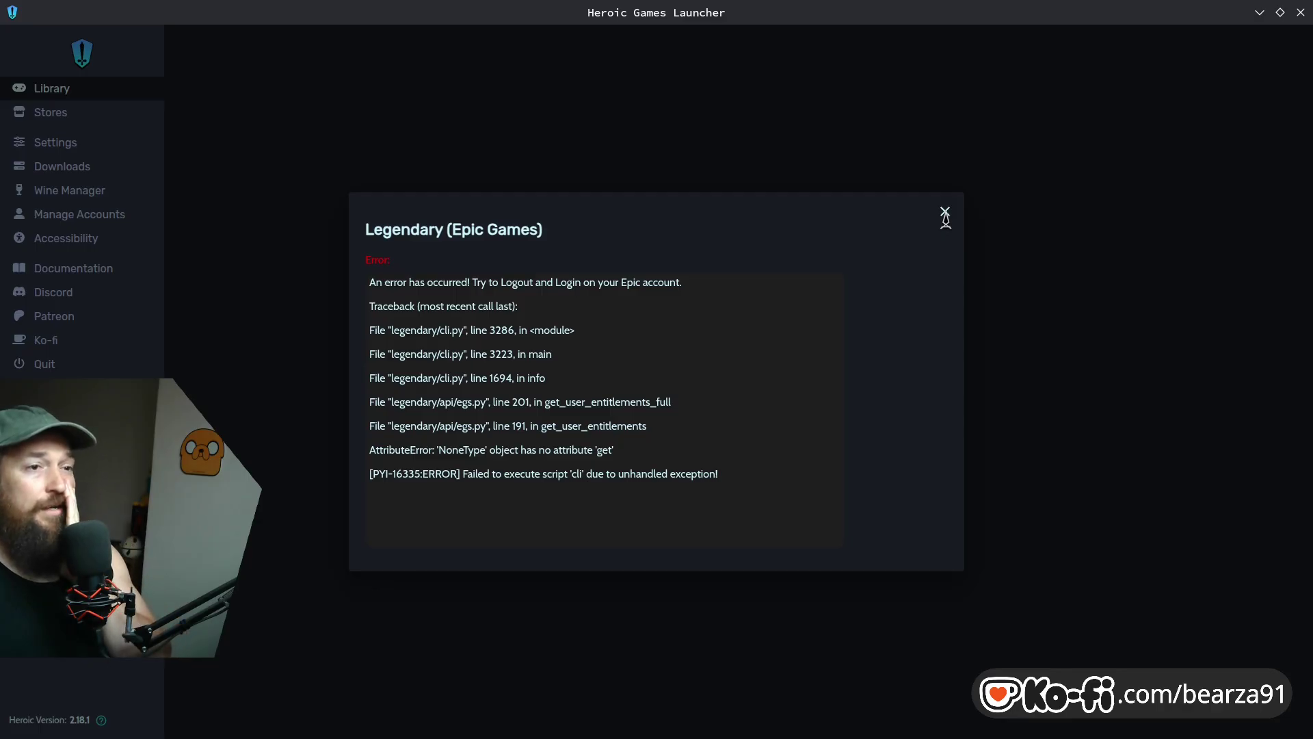
click(945, 213)
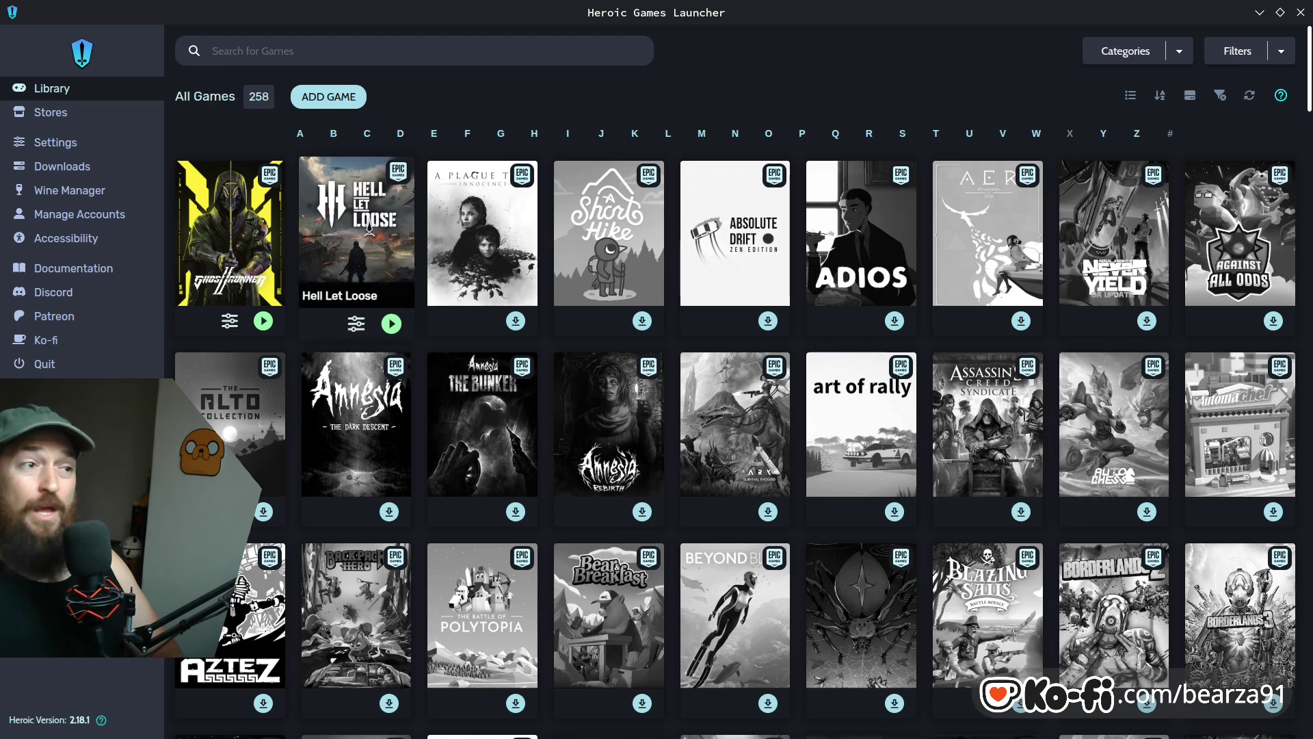
Step: Examine the install sizes, system requirements and extra info of A Plague Tale: Innocence, and return to the library
click(513, 231)
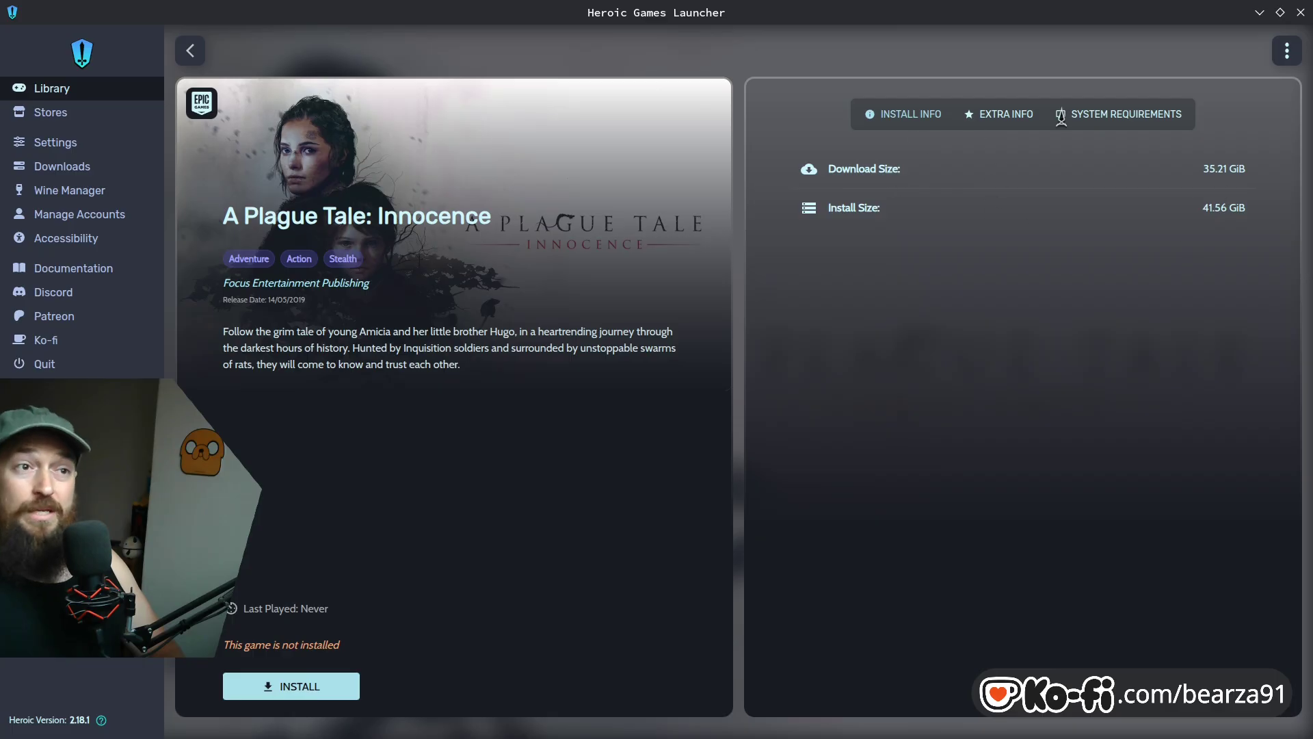
click(1099, 114)
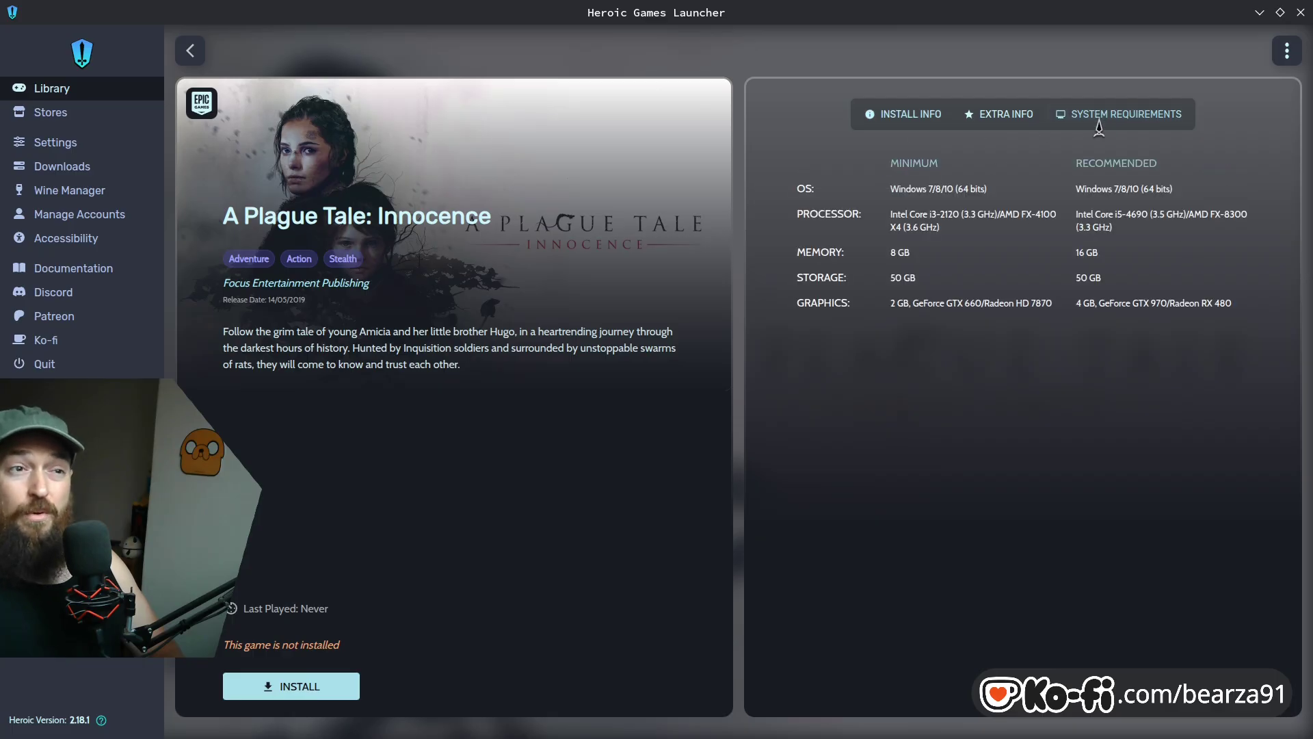
click(1006, 116)
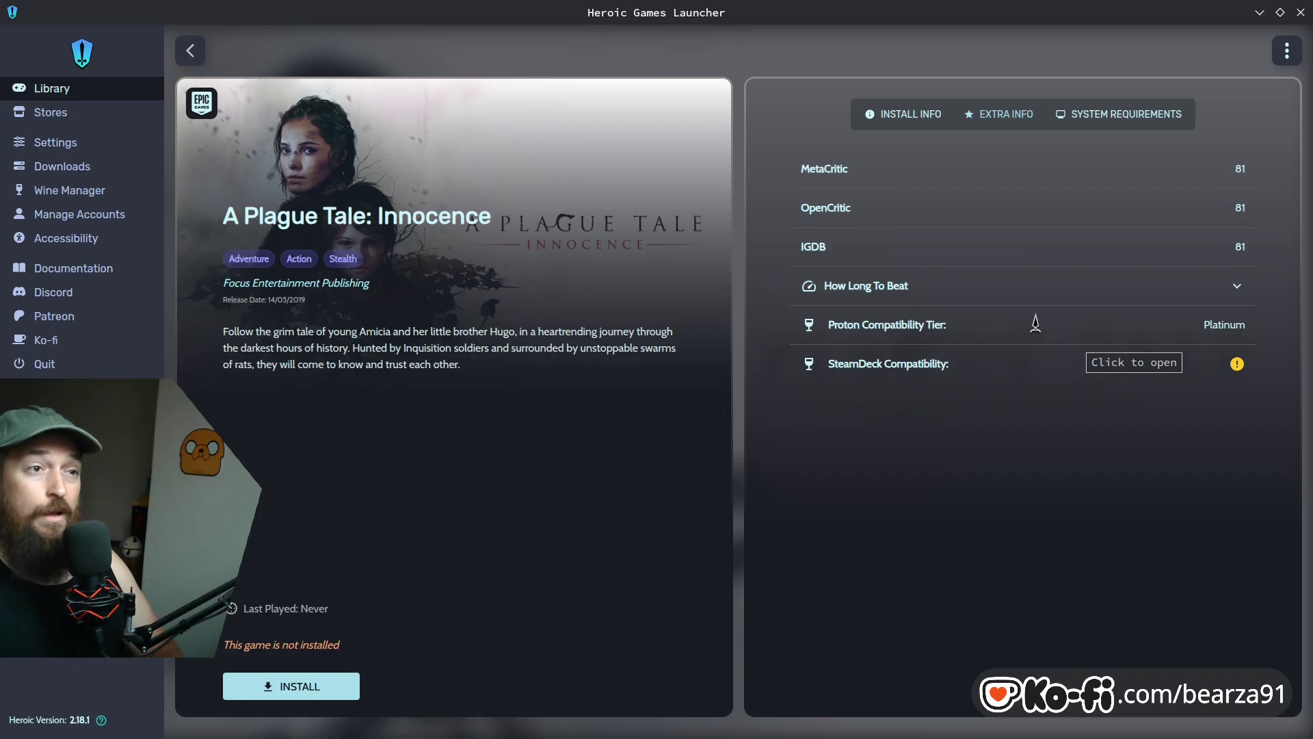
click(199, 57)
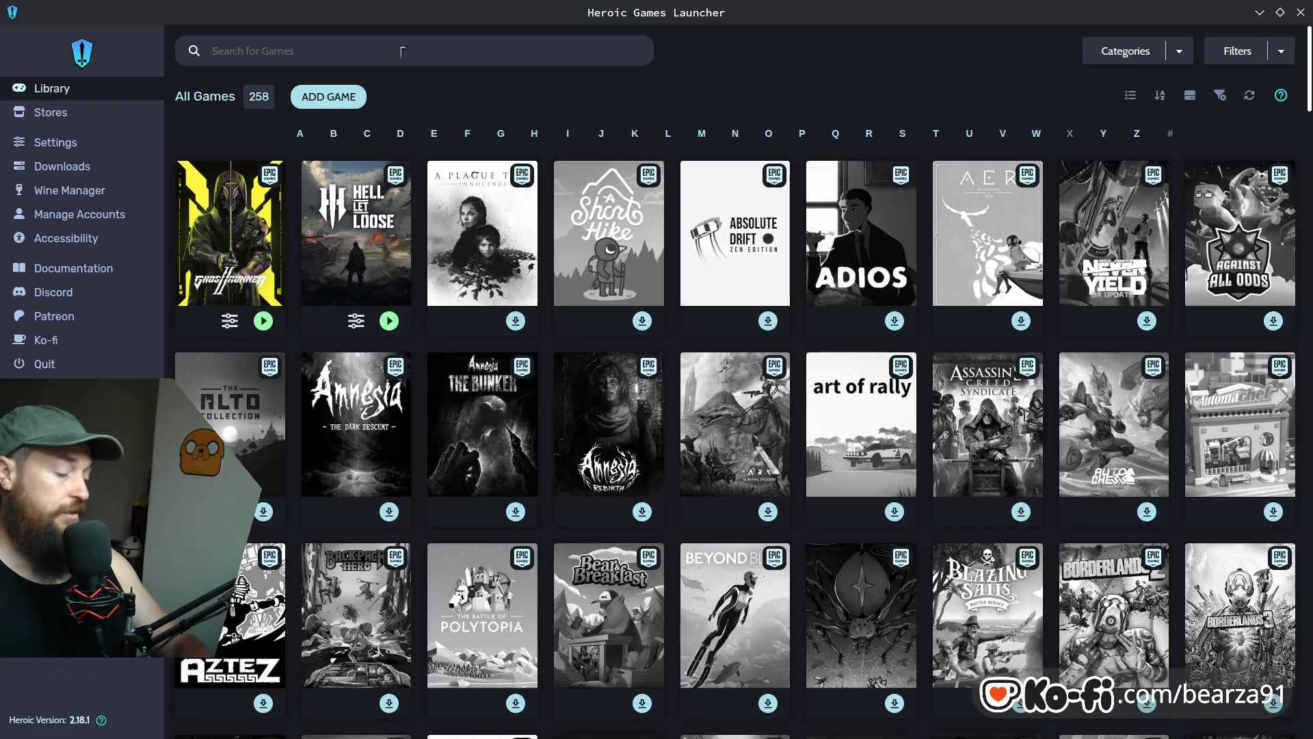
Step: Search the library for "fo", examine Fortnite's install info, extra info and anticheat notice, and return to the library
click(402, 52)
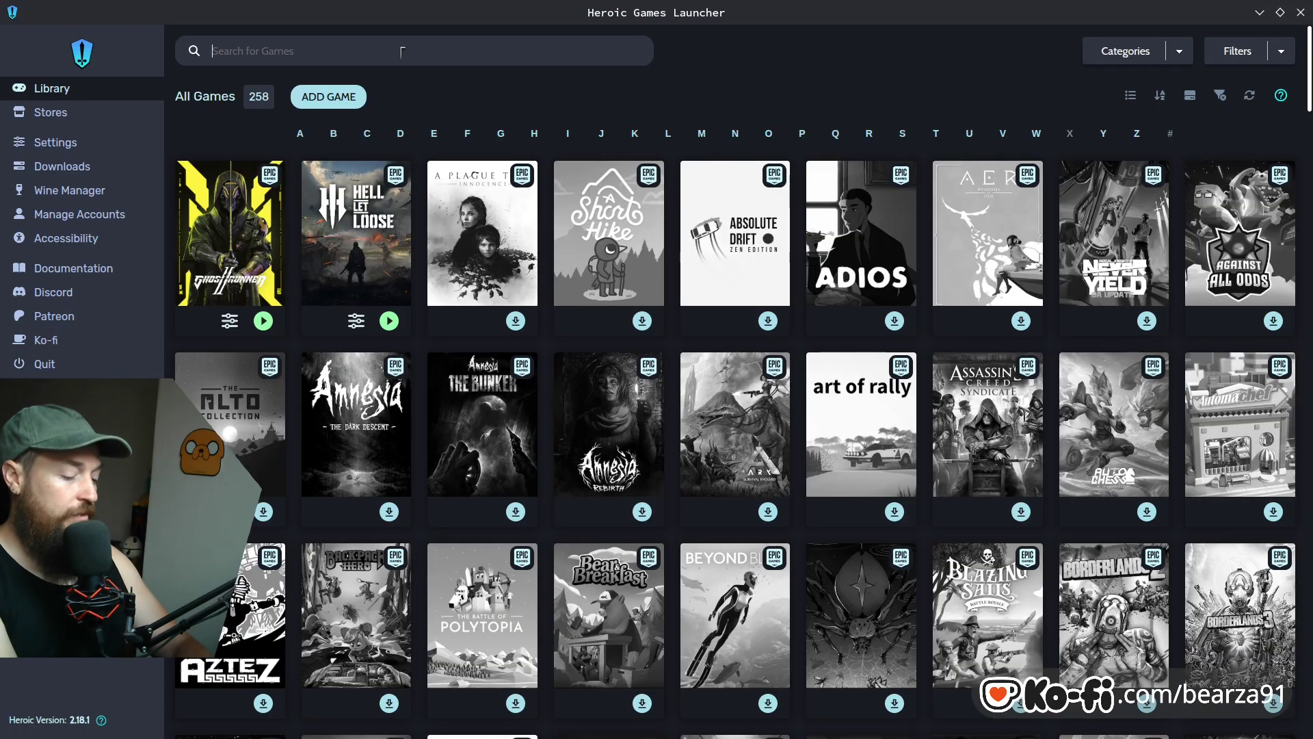
text(fo)
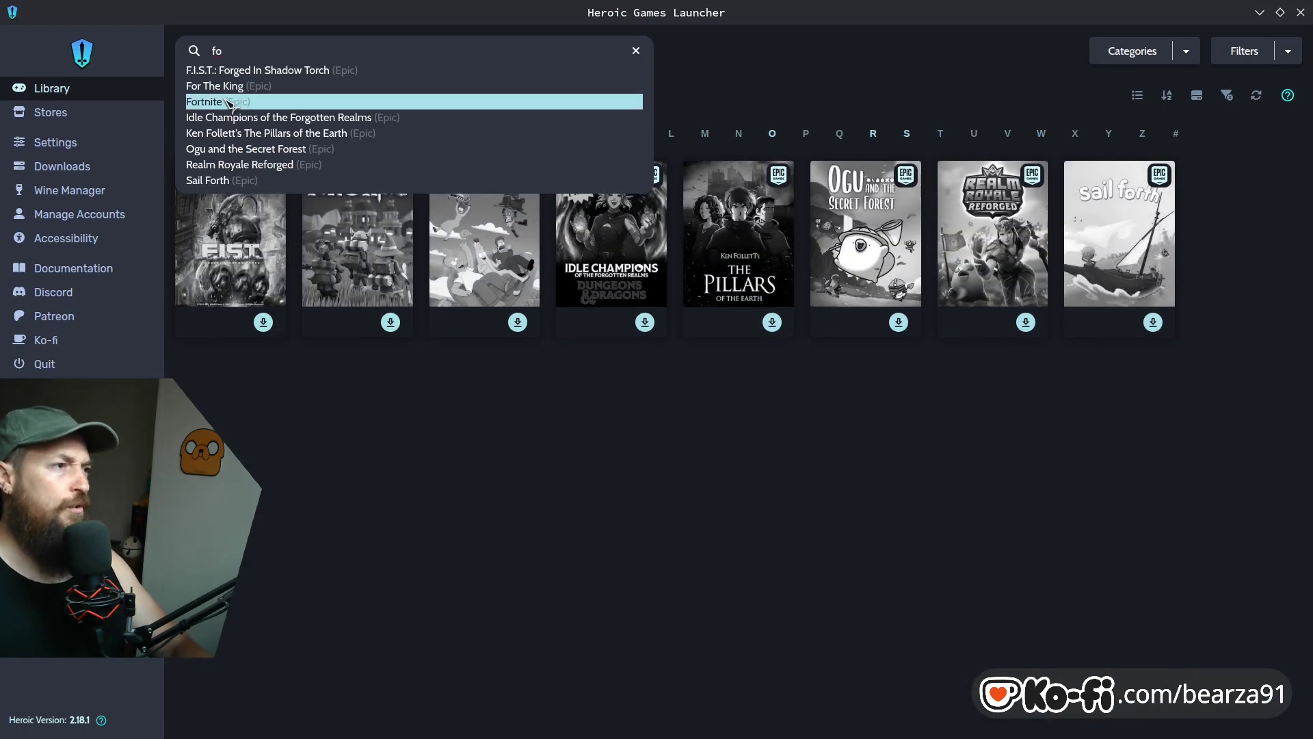
click(444, 101)
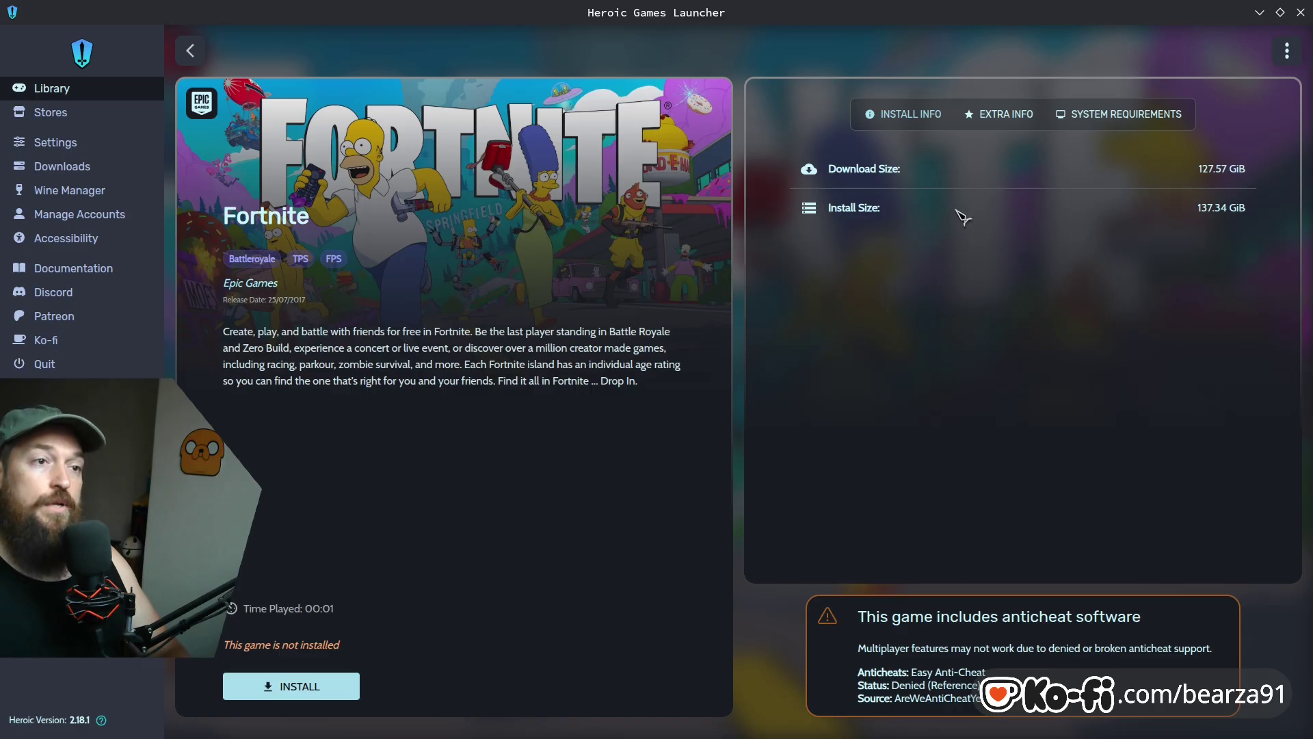
click(988, 115)
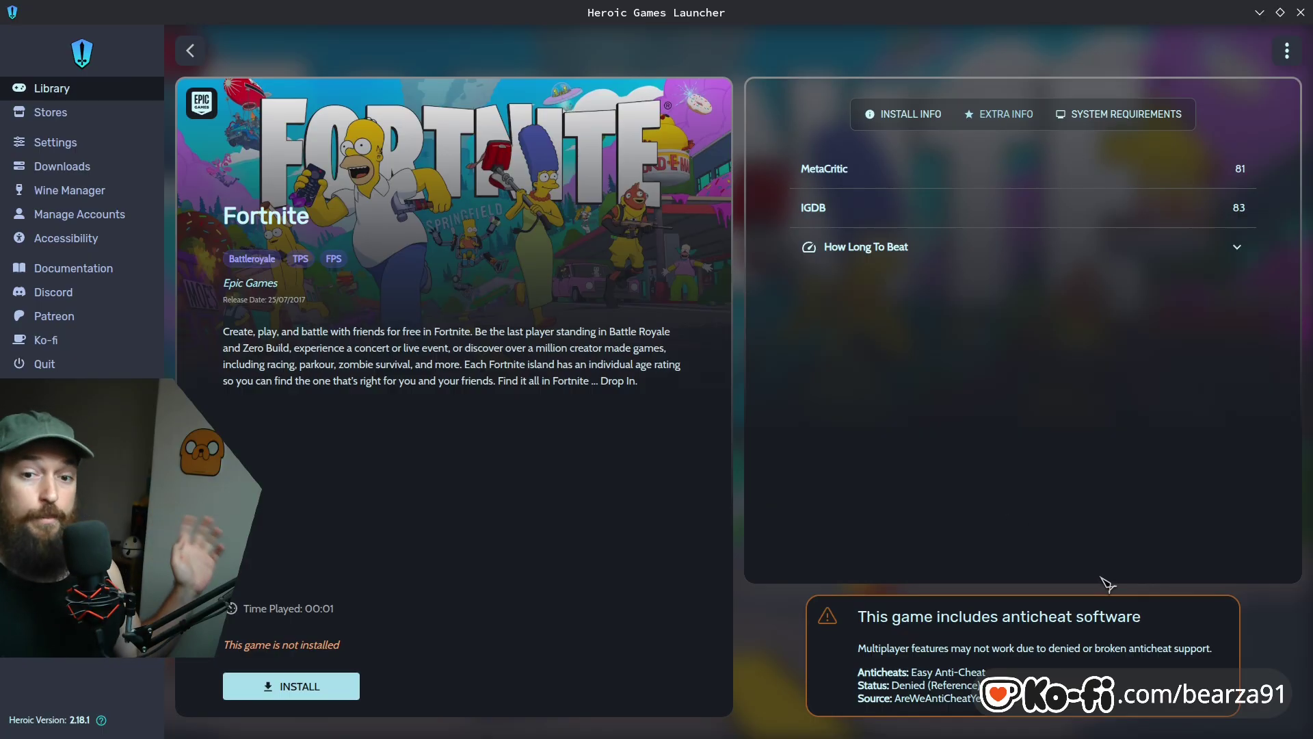
click(194, 60)
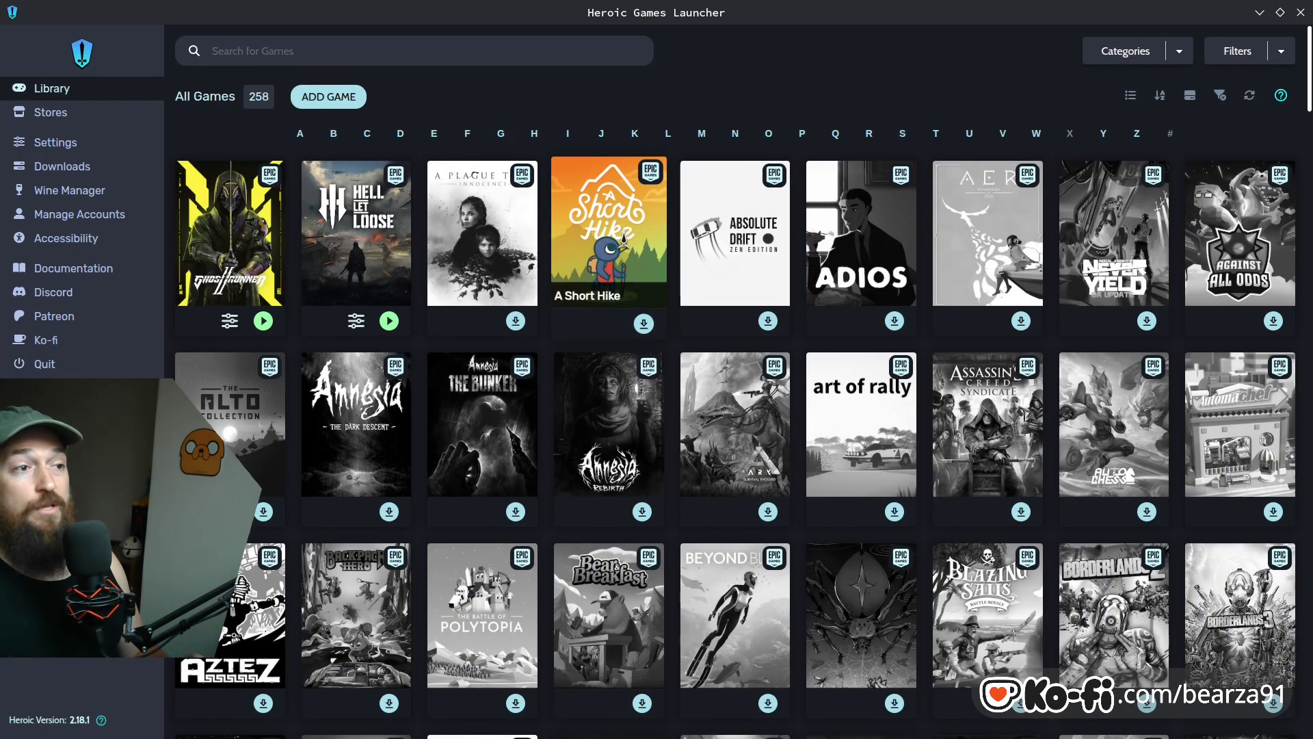
Step: Check the Proton and SteamDeck compatibility in the extra info of A Short Hike, and return to the library
click(624, 240)
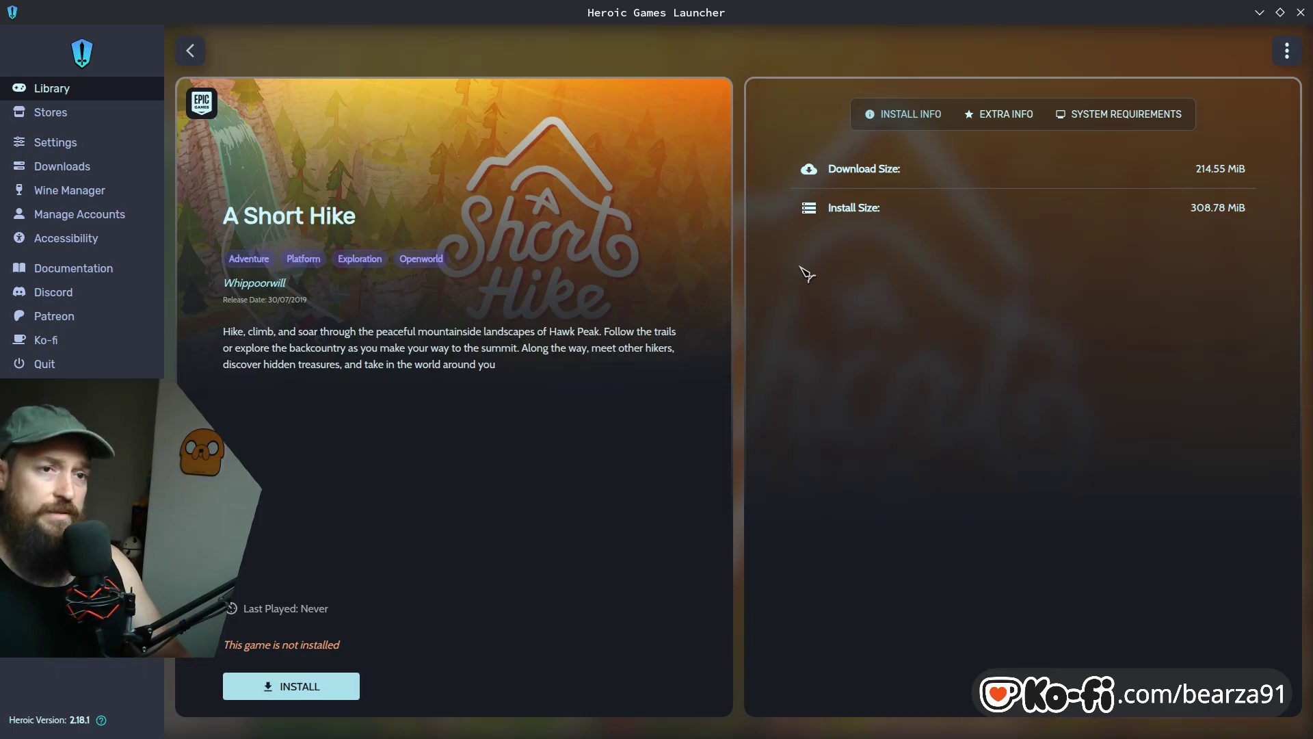
click(990, 121)
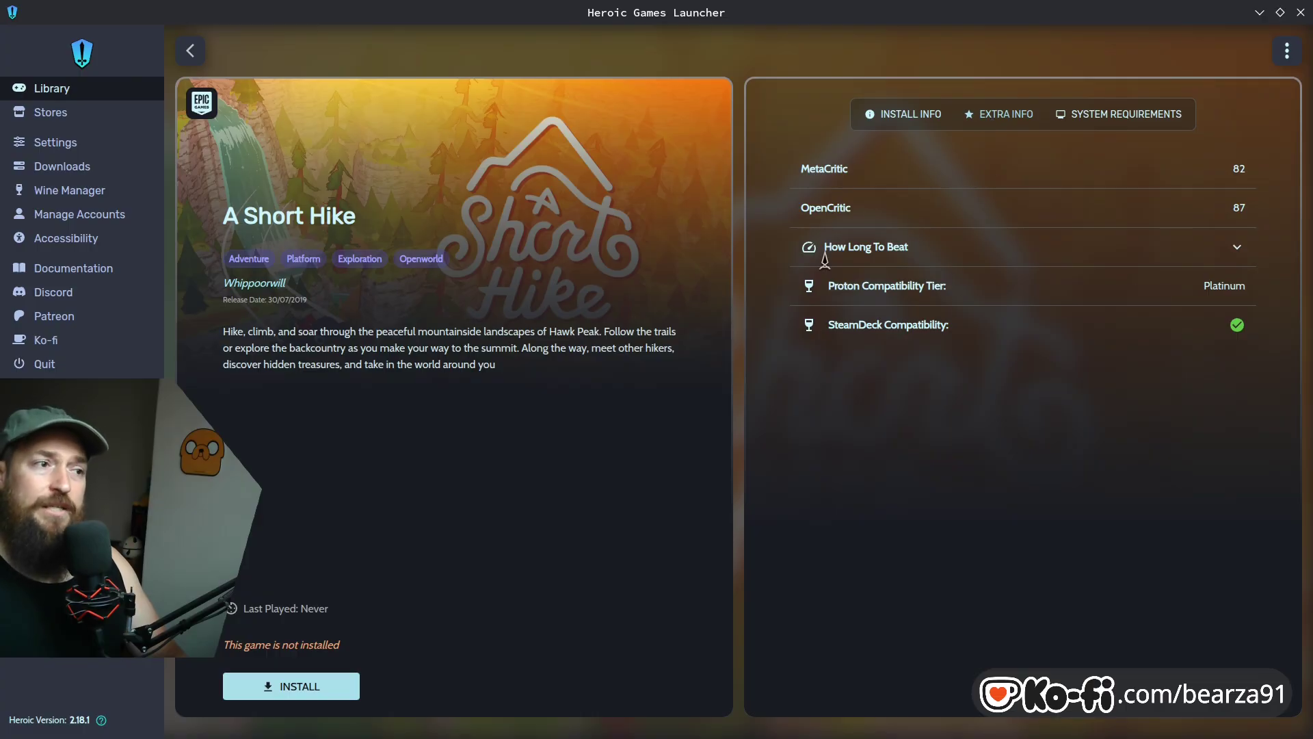
click(194, 56)
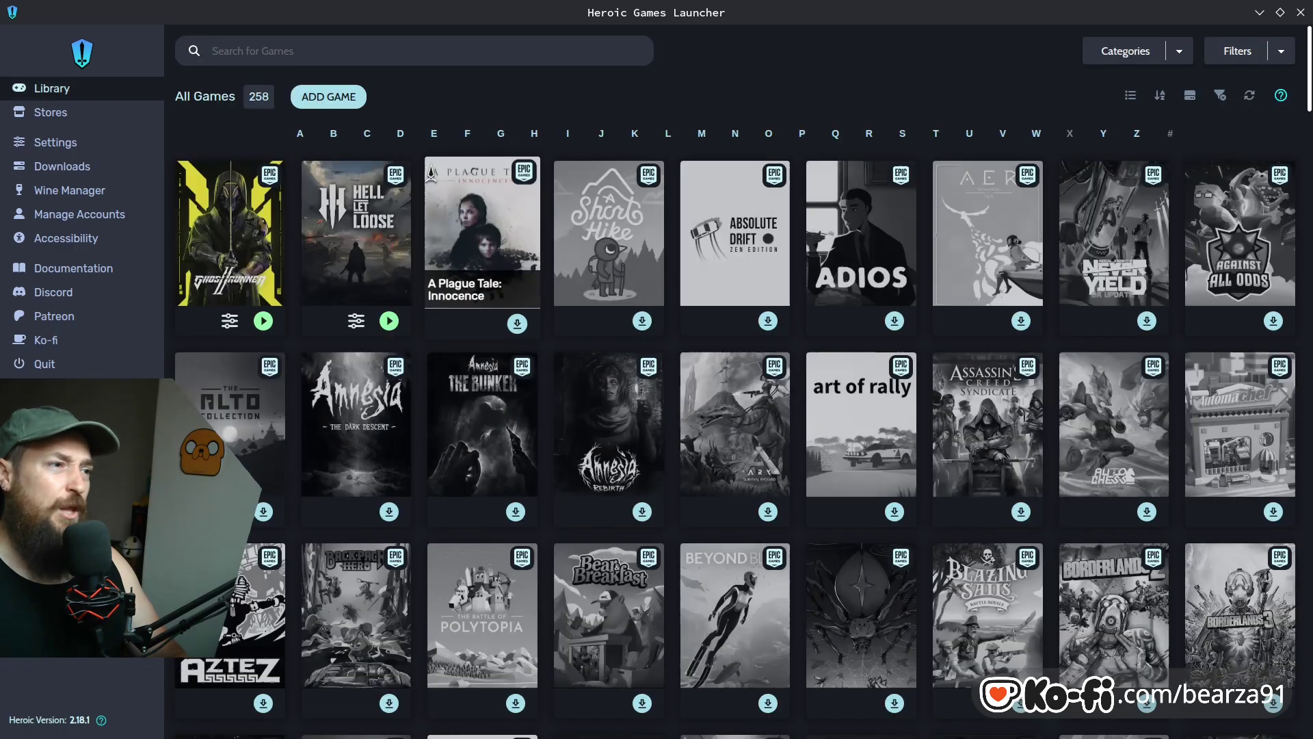
Step: Examine Hell Let Loose's install info, system requirements and Proton compatibility tier
click(373, 220)
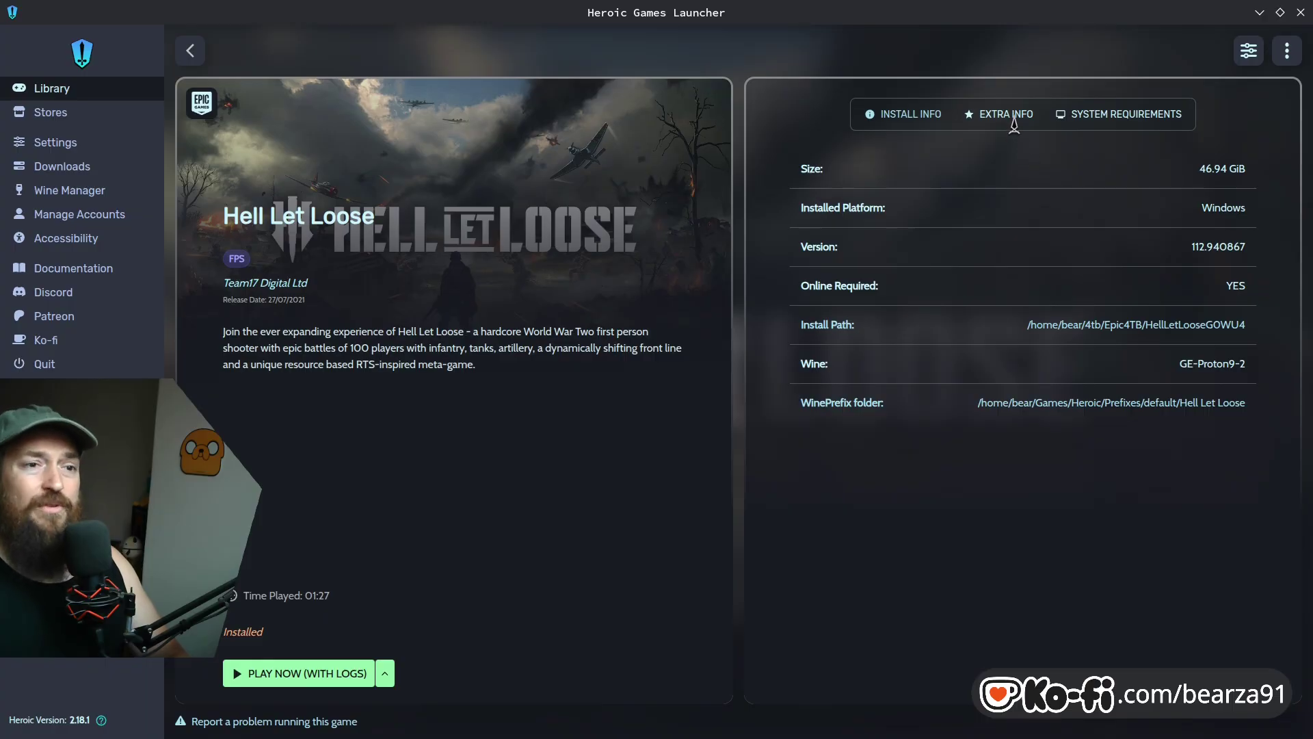
click(1082, 121)
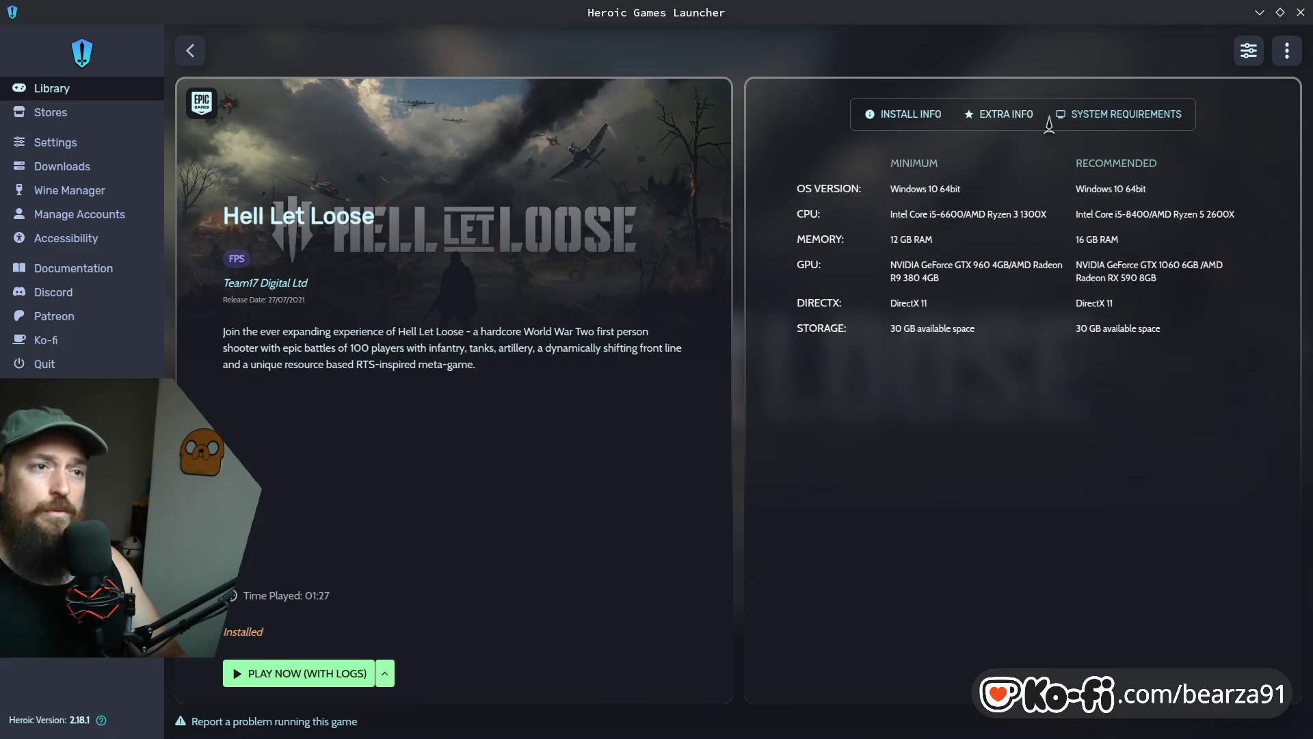
click(1025, 122)
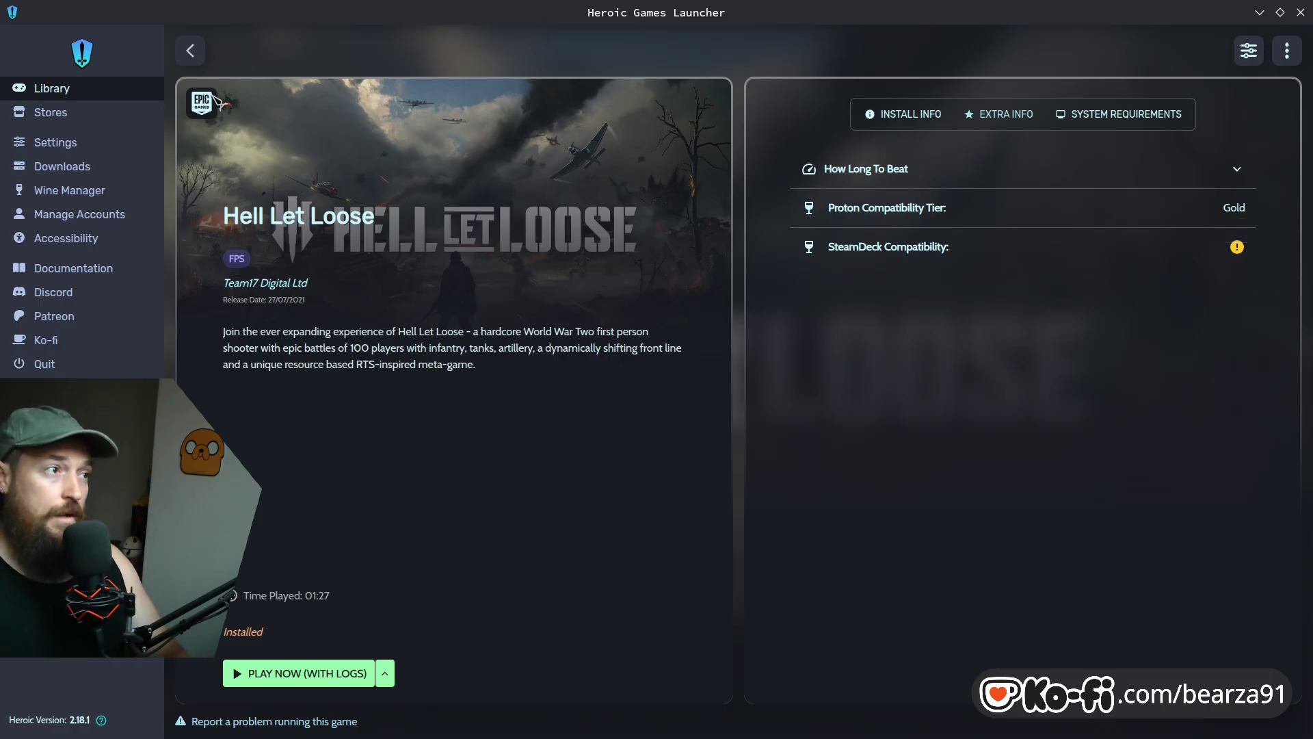
Step: Leave Hell Let Loose, look at the install info and management options of Ghostrunner 2, and close the launcher
click(197, 50)
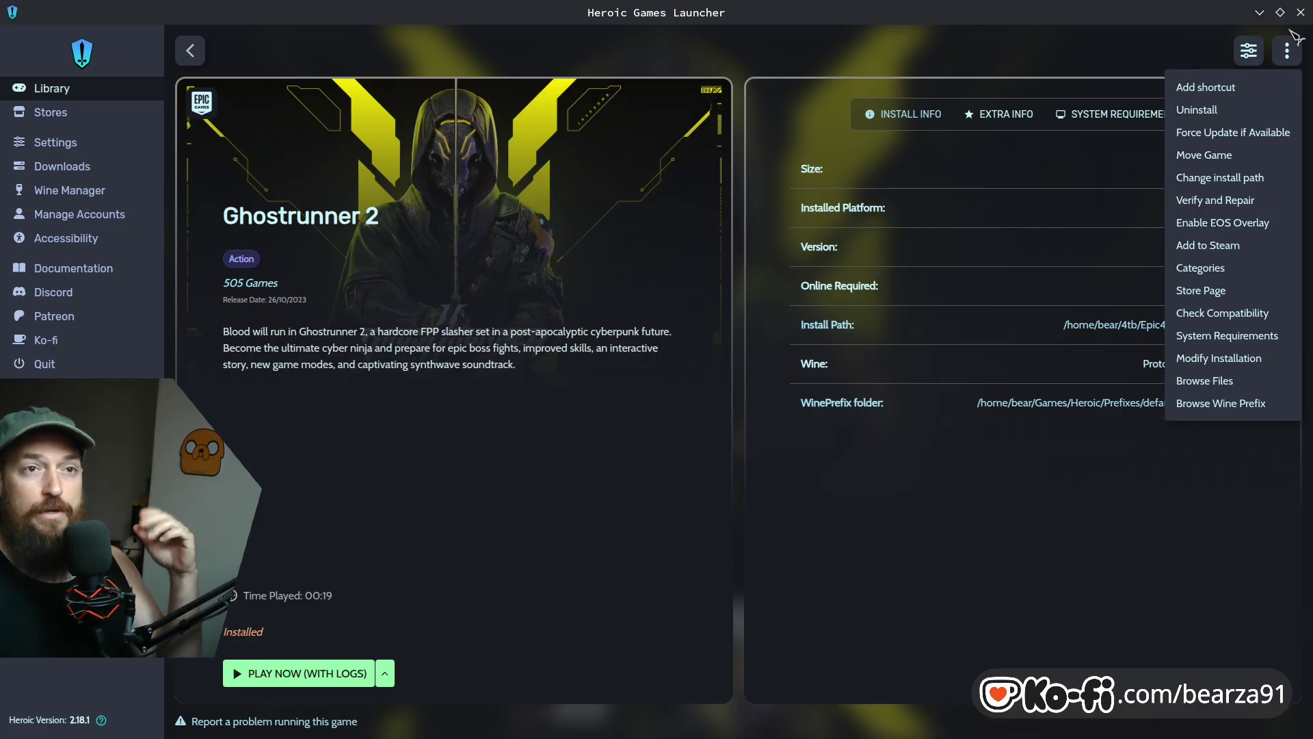
click(1301, 12)
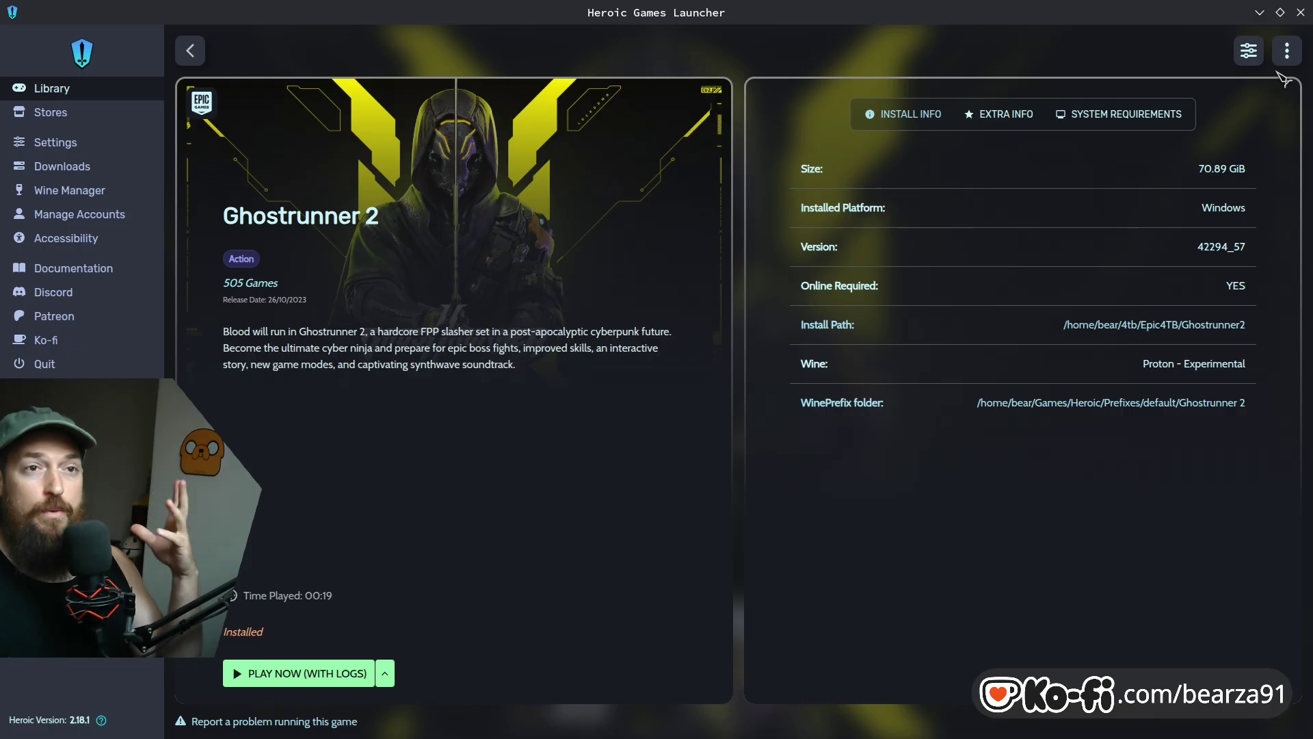
click(1300, 13)
Step: Search the system for Lutris with the text "lutr"
key(alt+space)
text(lu)
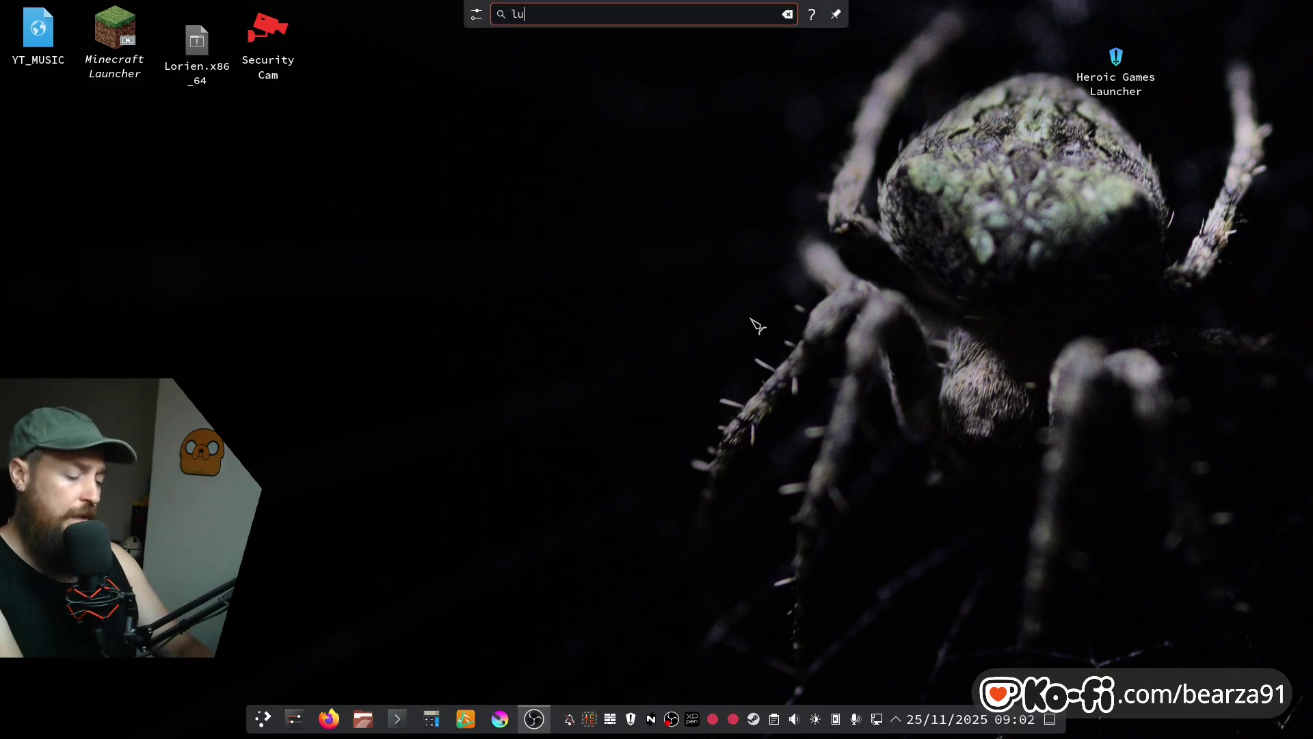
text(tr)
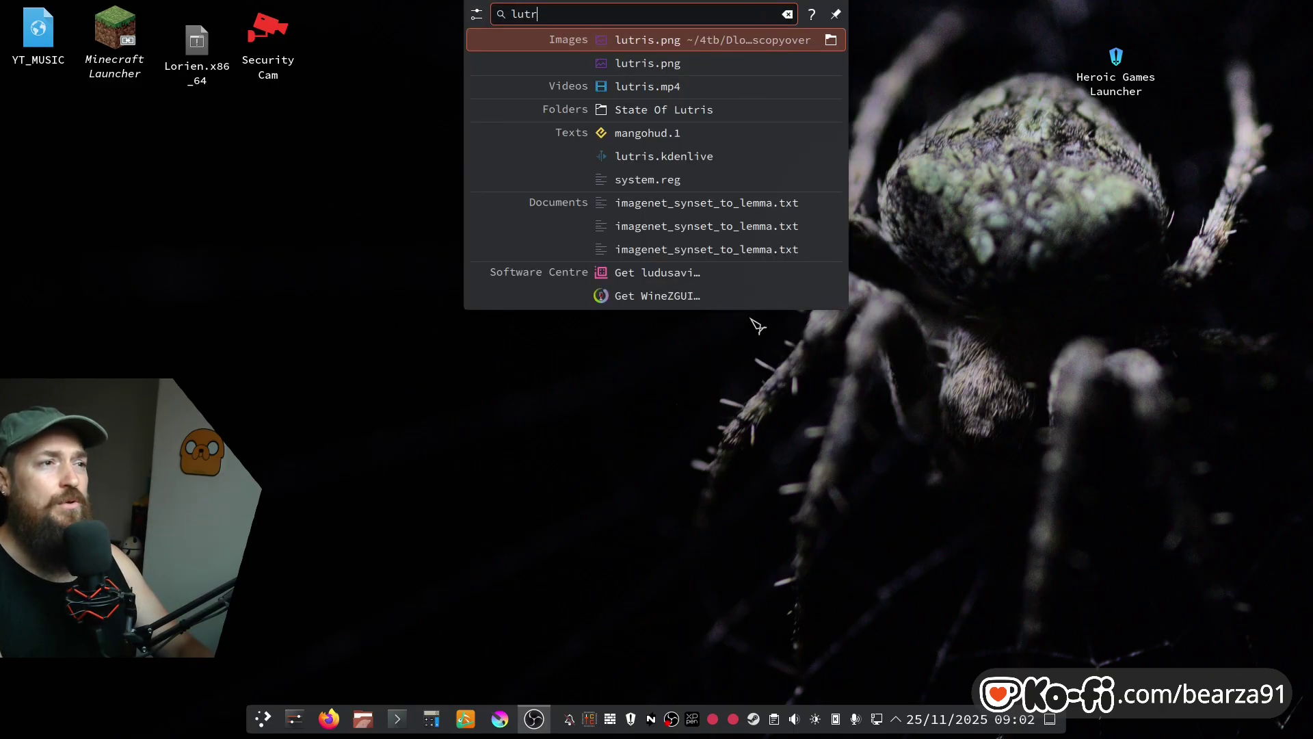
Step: Shorten the system search text to "lu" and dismiss the search
key(BackSpace)
key(BackSpace)
key(BackSpace)
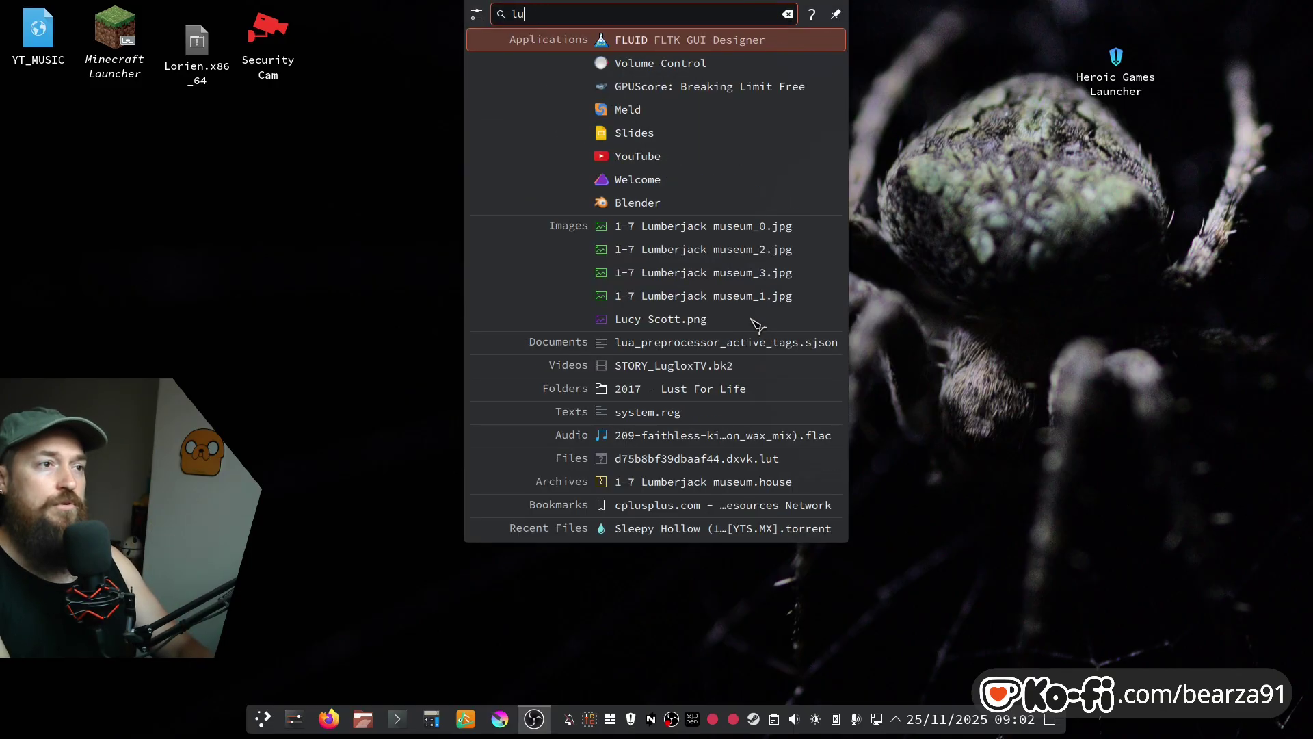
key(Escape)
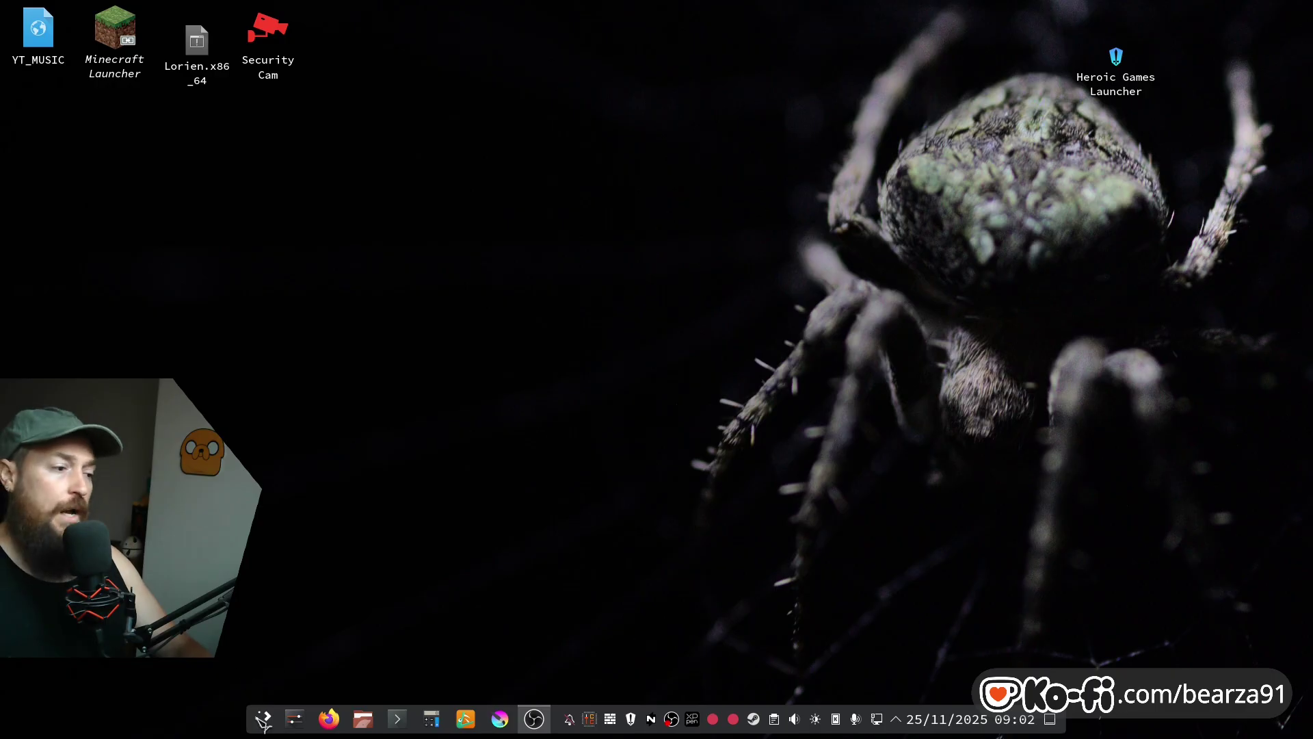
Step: Find App Centre in the application launcher with the text "app" and open it
click(263, 723)
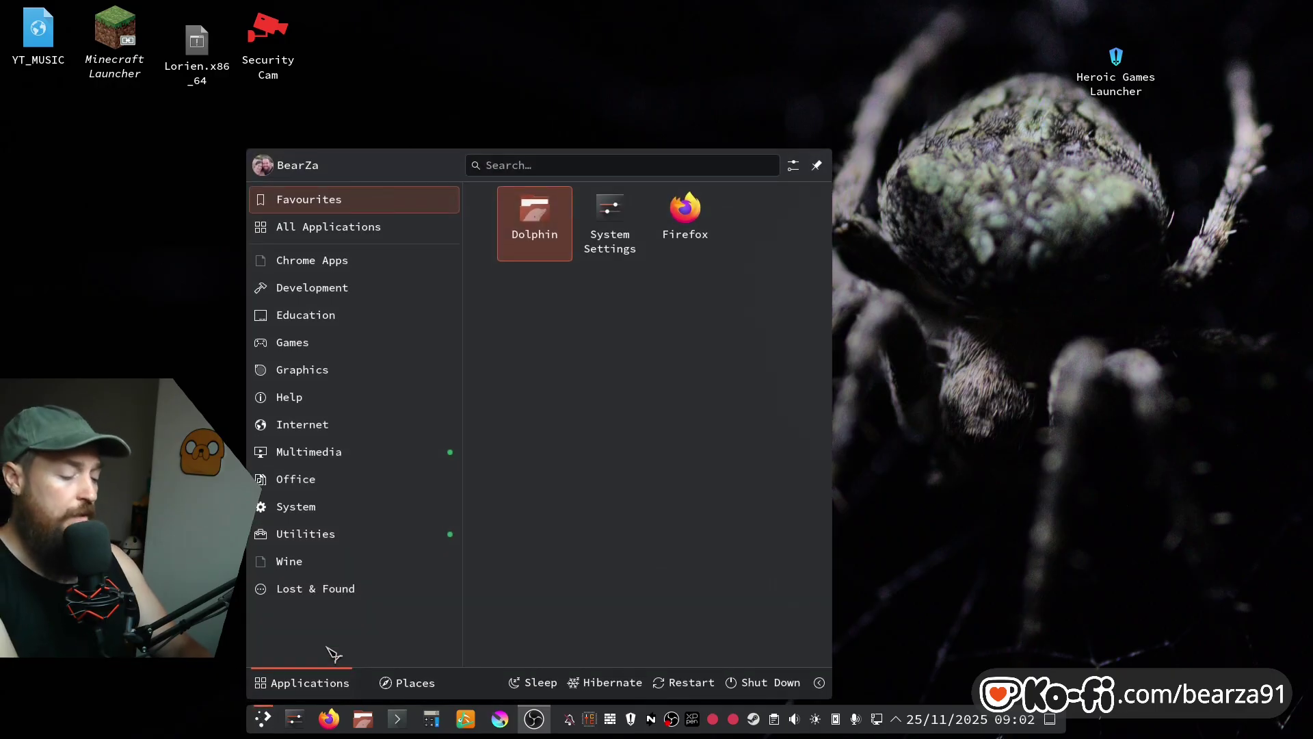
text(app)
key(Down)
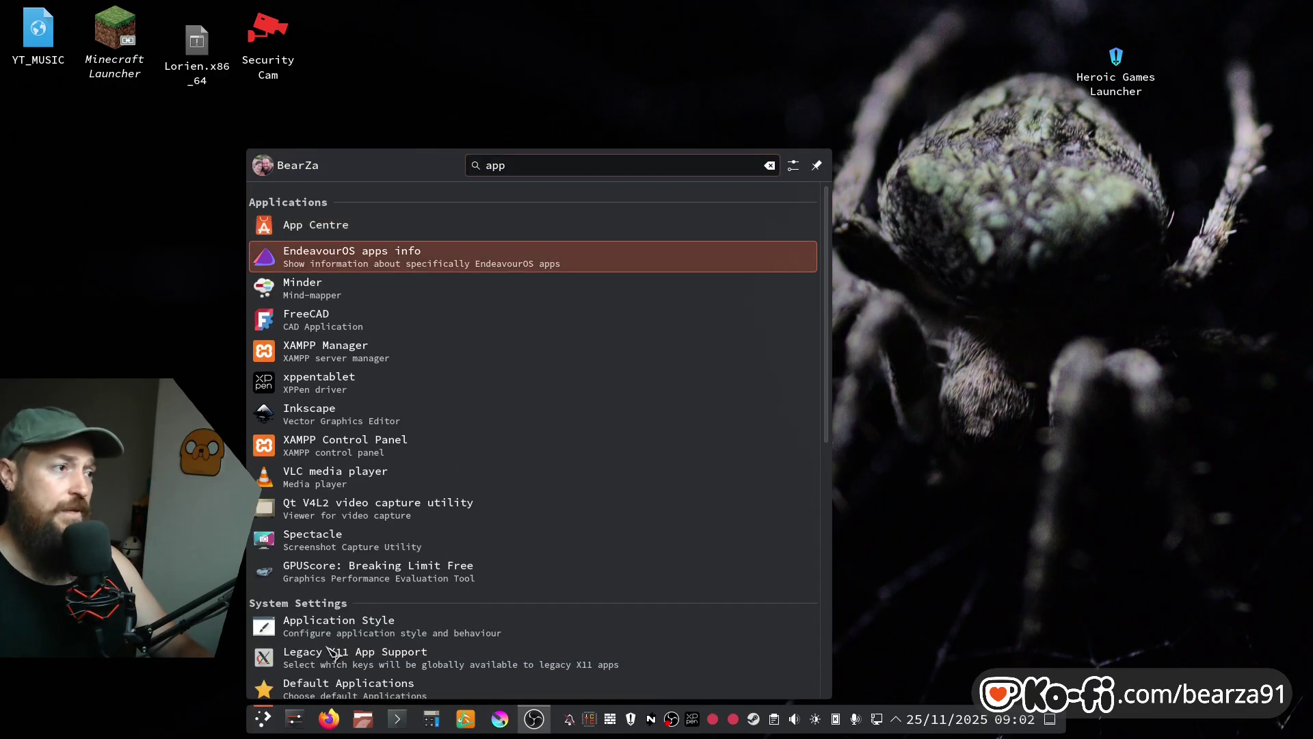
key(Up)
key(Return)
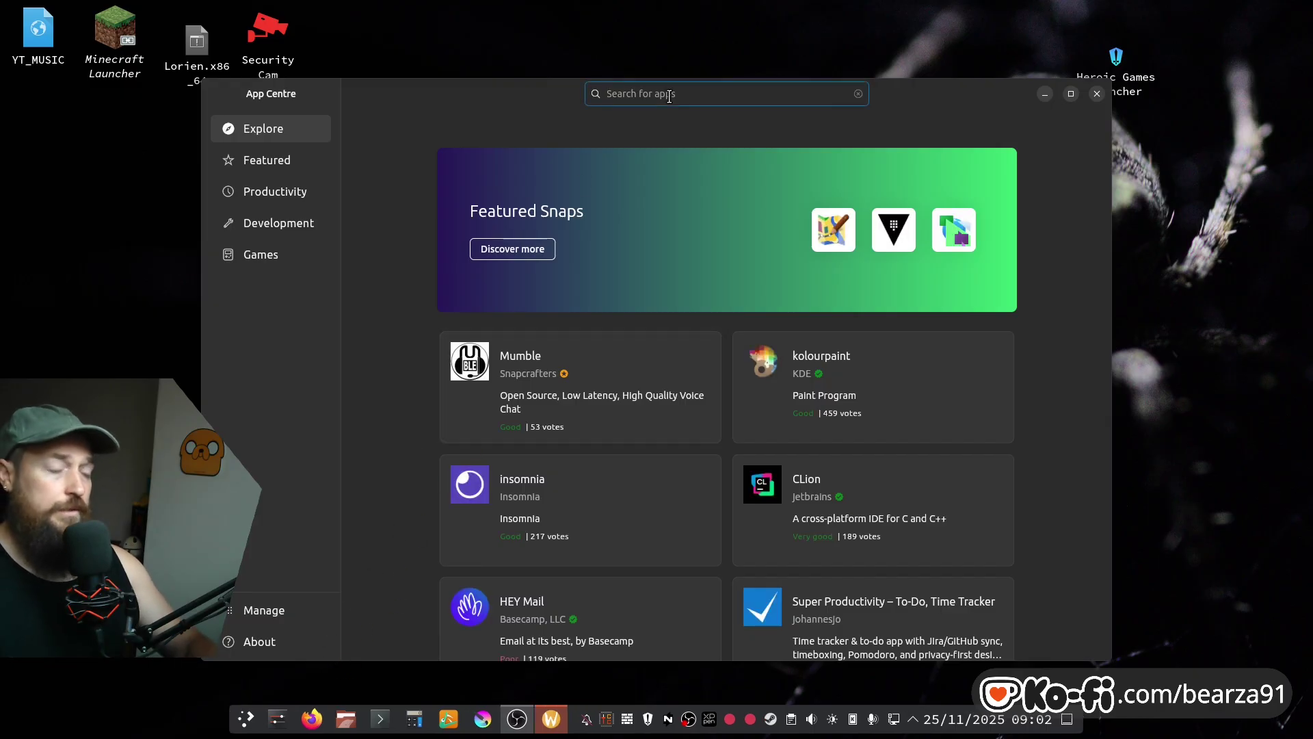
Step: Search App Centre for "lutris"
text(lutri)
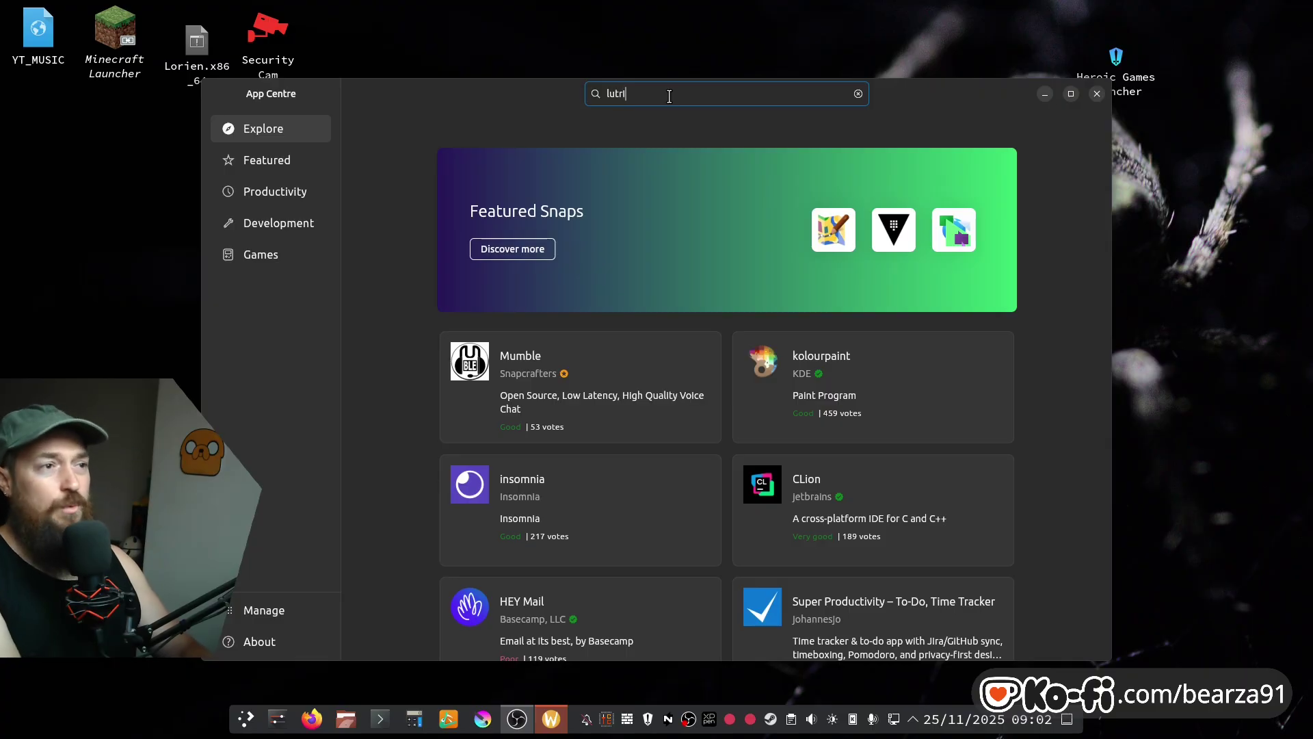
text(s)
key(Return)
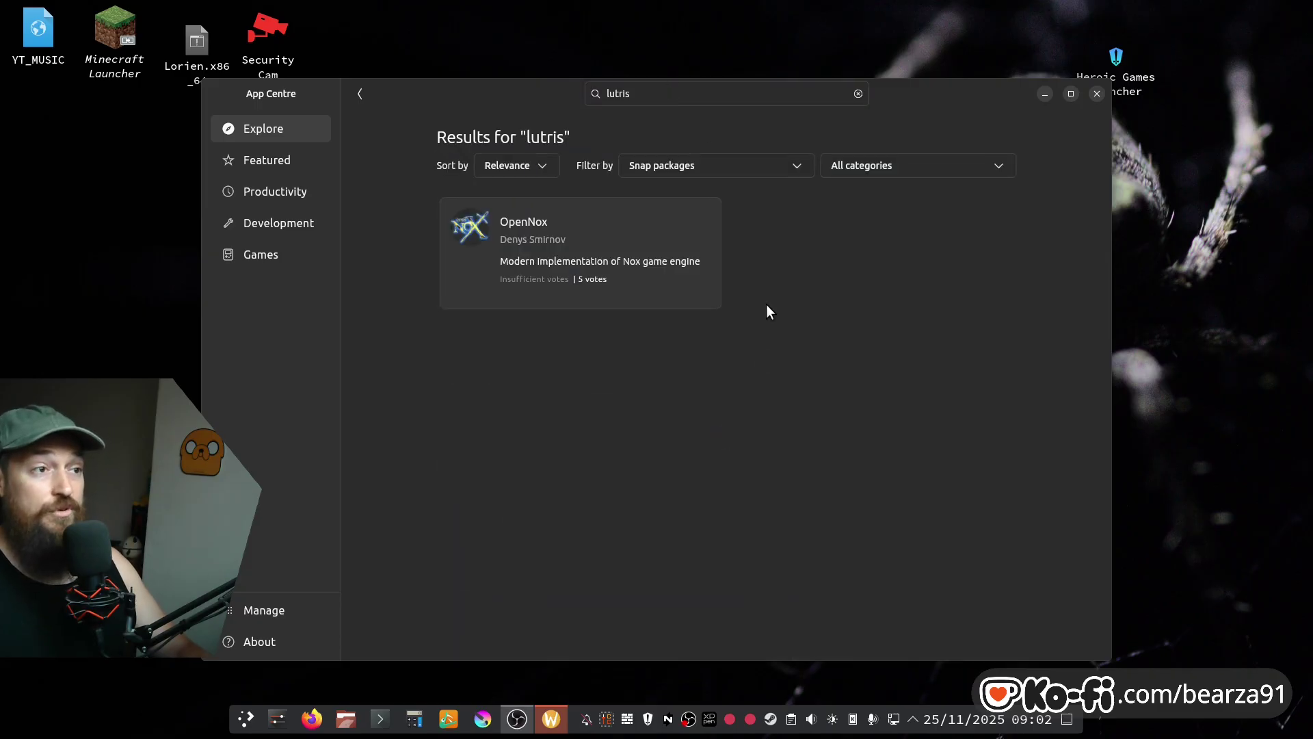
Step: Compare the Debian and Snap package results for lutris, and close App Centre
click(792, 167)
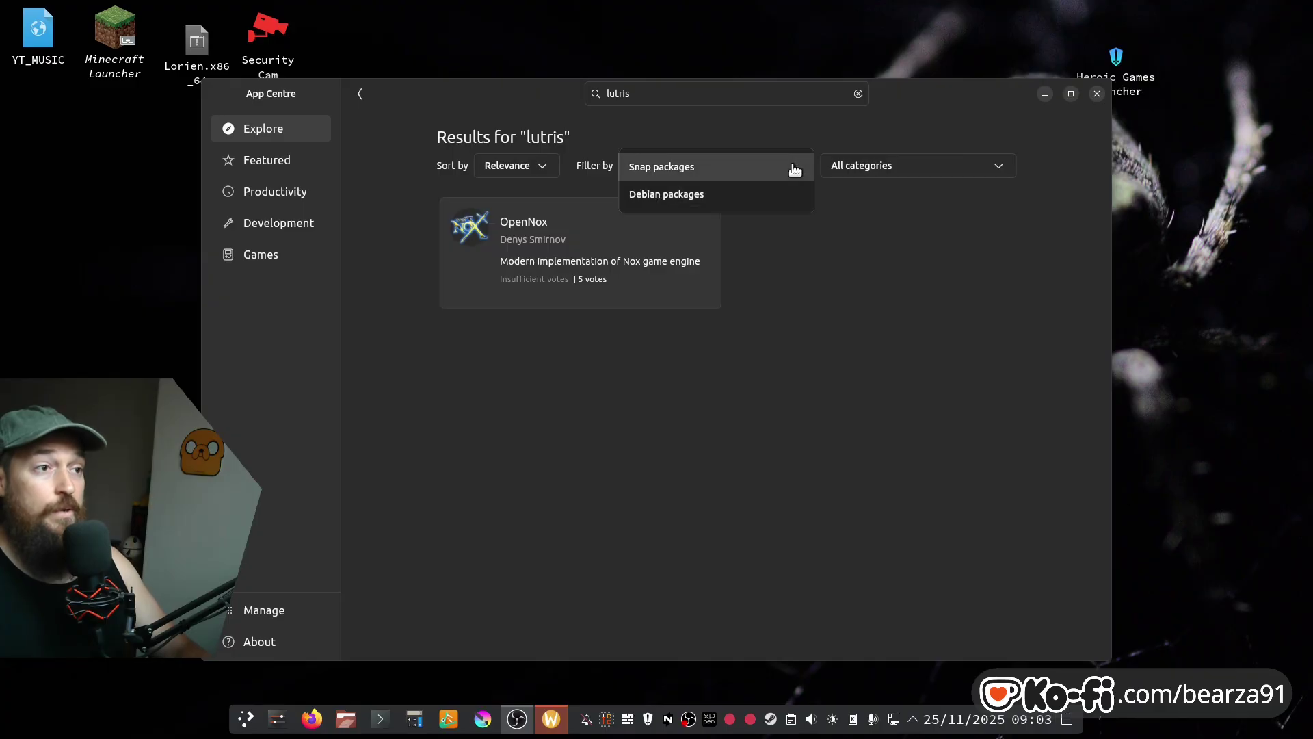
click(783, 195)
click(787, 167)
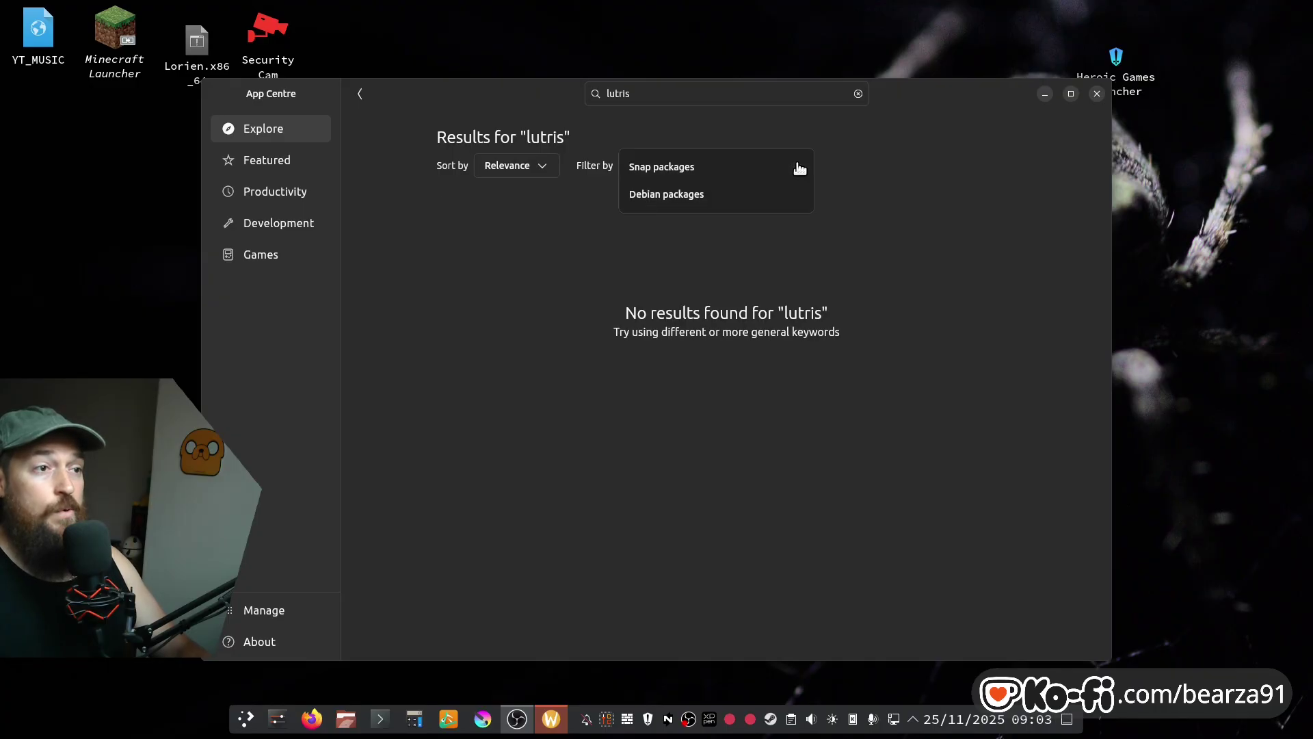
click(766, 192)
click(763, 177)
click(743, 171)
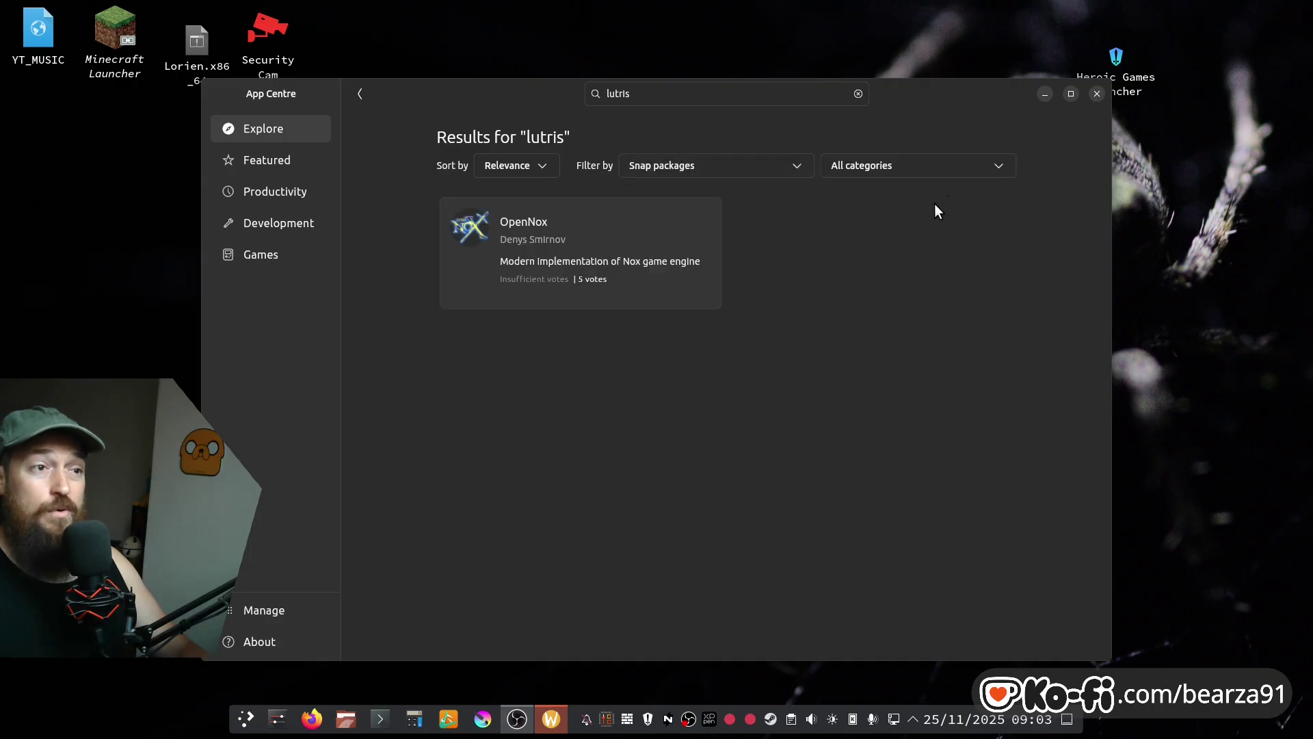
click(955, 178)
click(1096, 159)
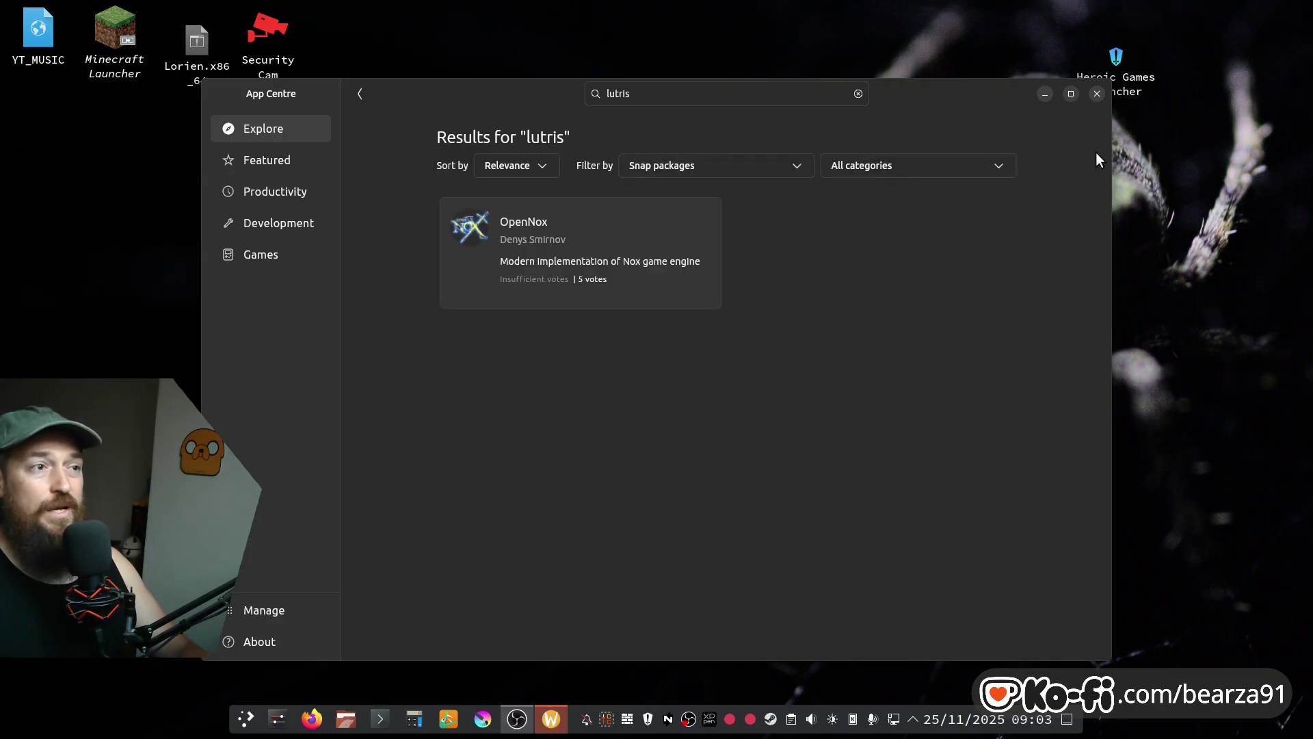
click(1097, 95)
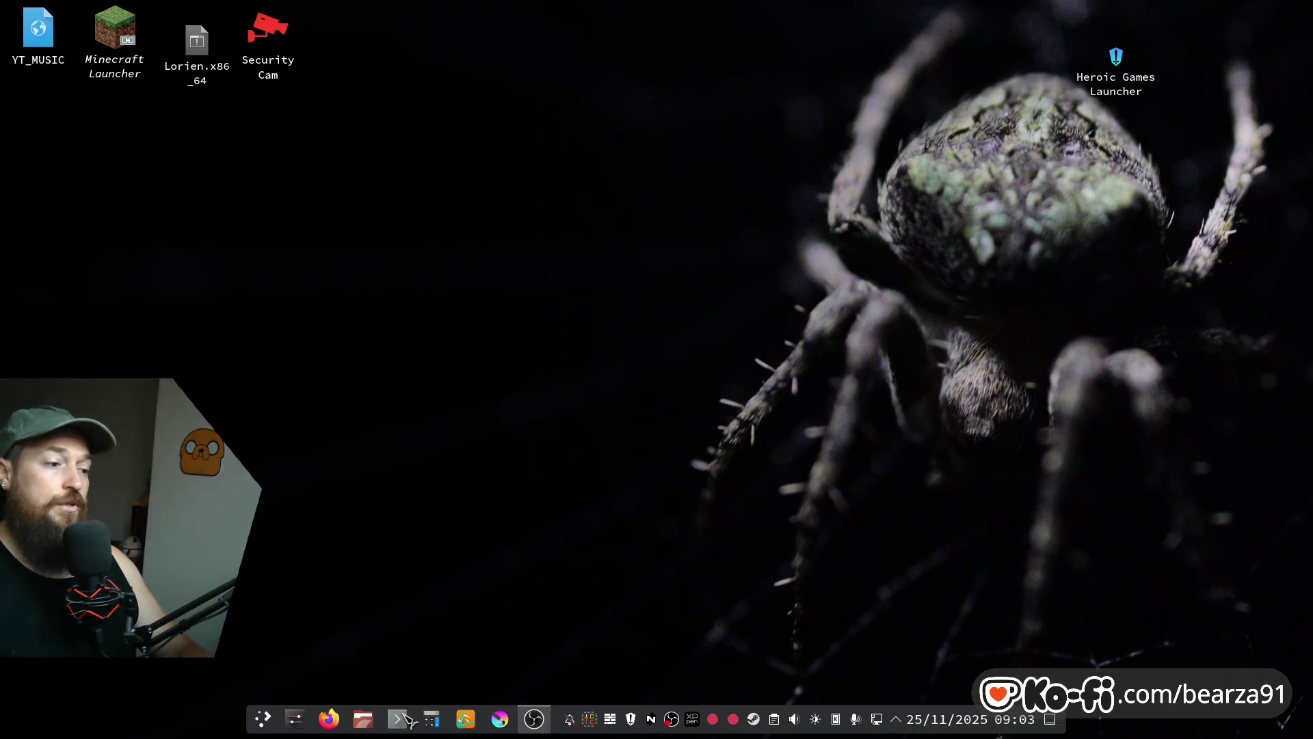
Step: Open a terminal and search the repositories for Lutris with "sudo pacman -Ss lutris", authorizing with the account password
key(ctrl+alt+t)
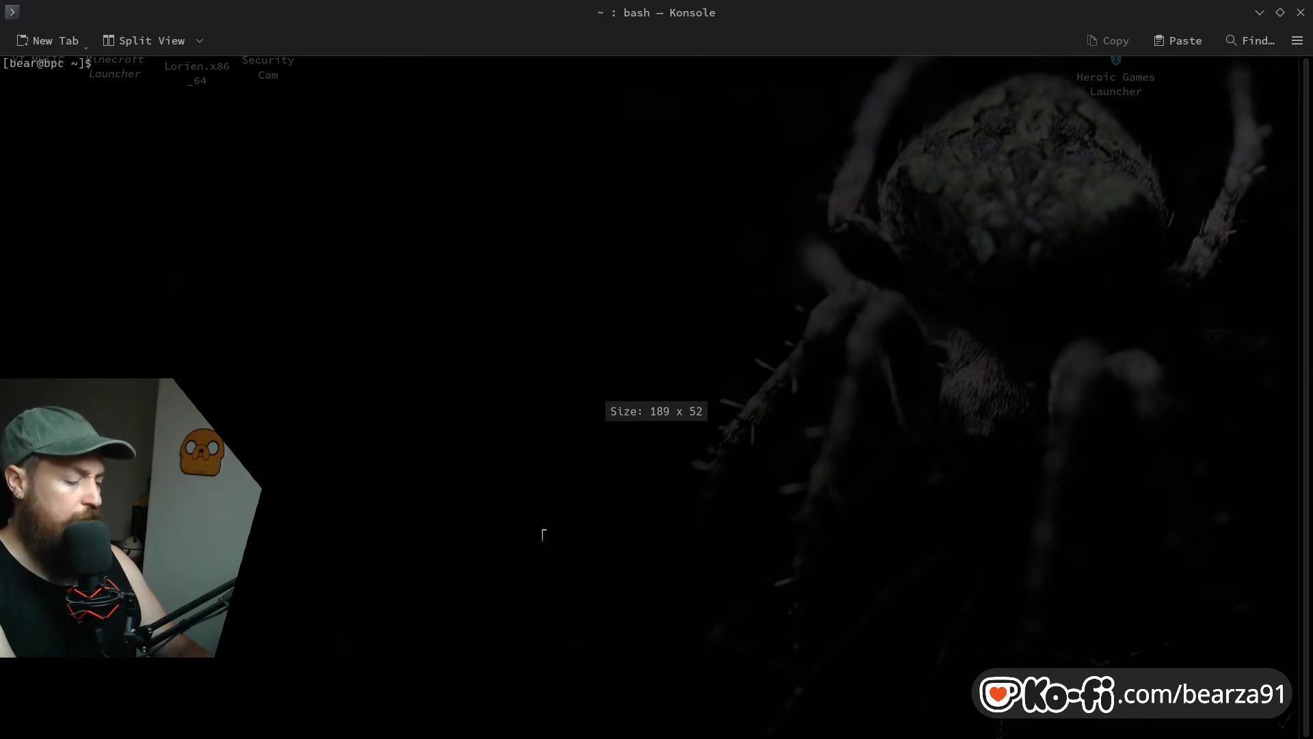
text(st)
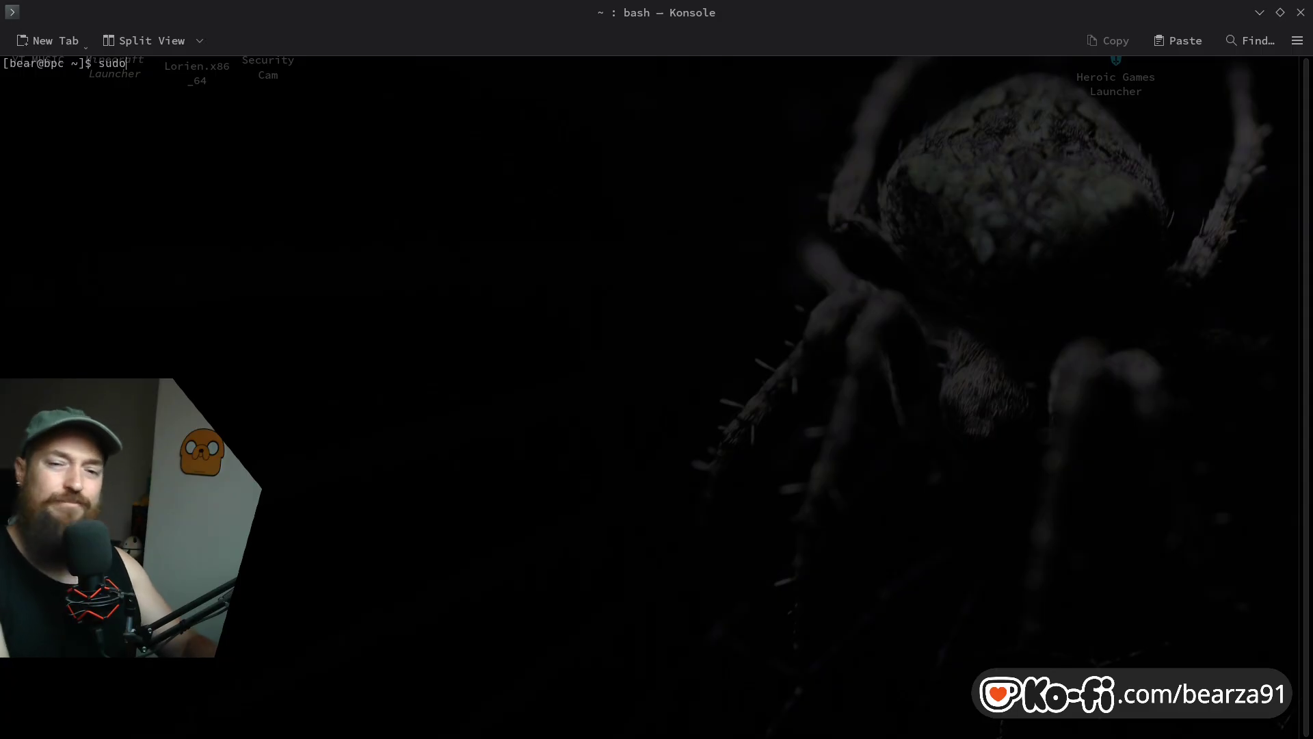
text(pacman -Ss lutris)
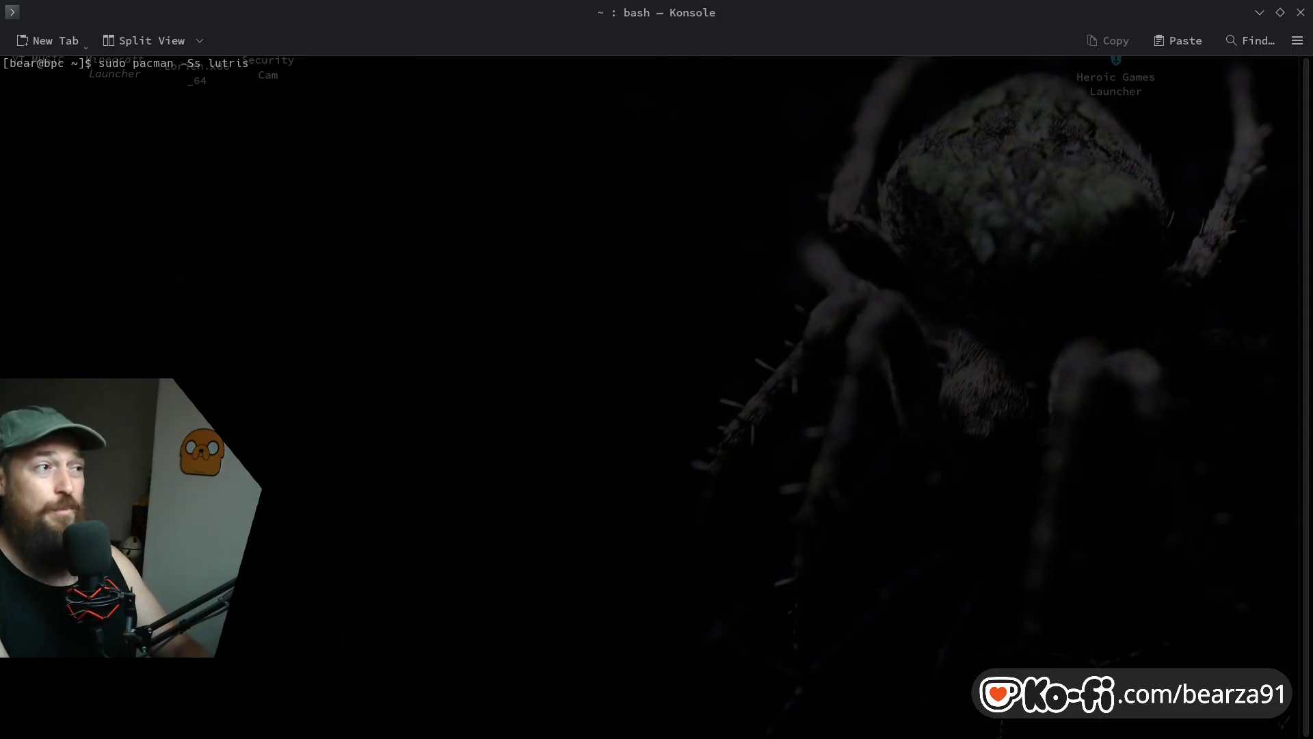
key(Return)
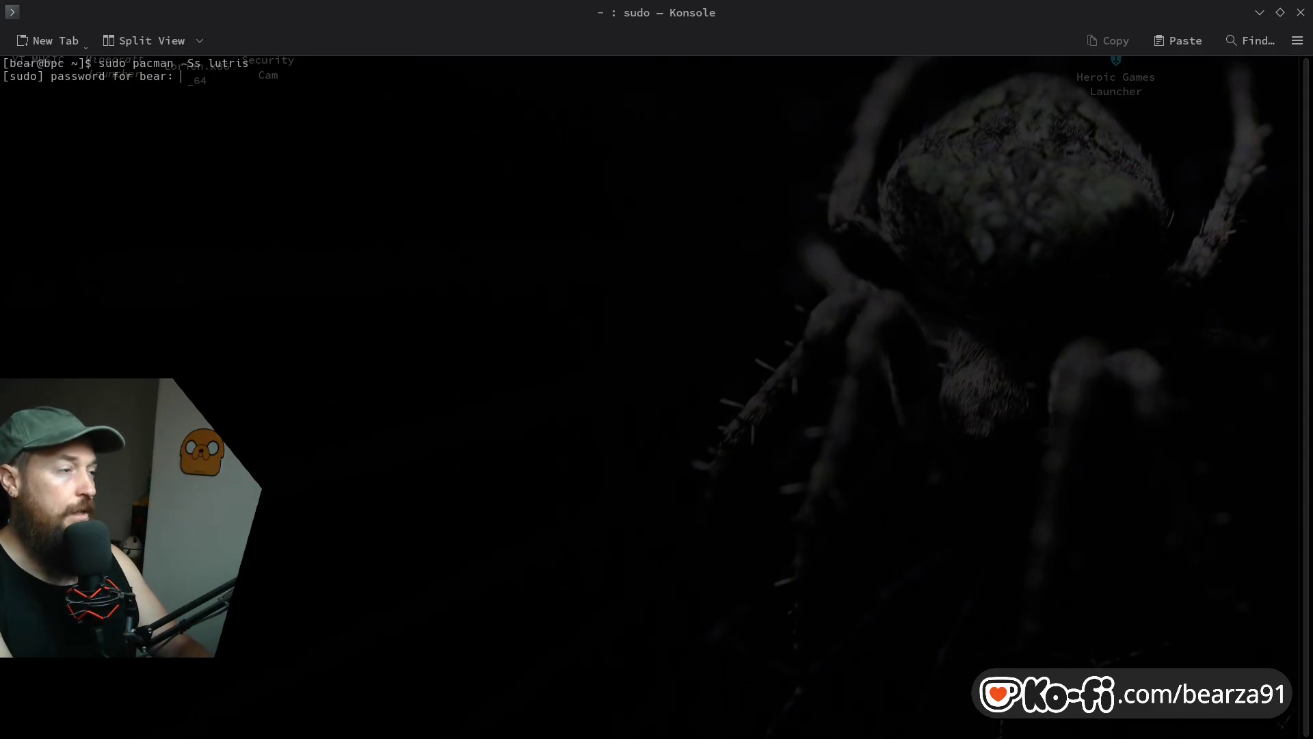
key(Return)
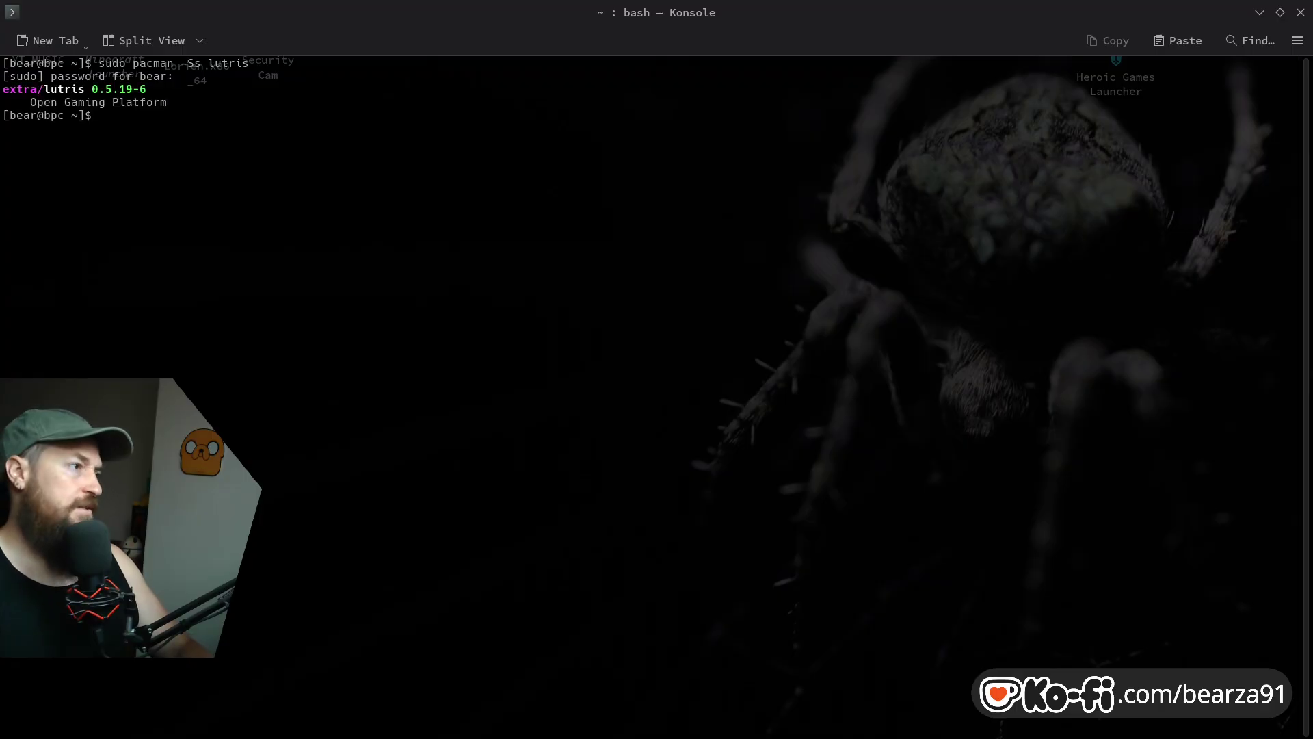
Step: Install Lutris by reworking the previous command into "sudo pacman -S lutris" and accepting the installation
key(Up)
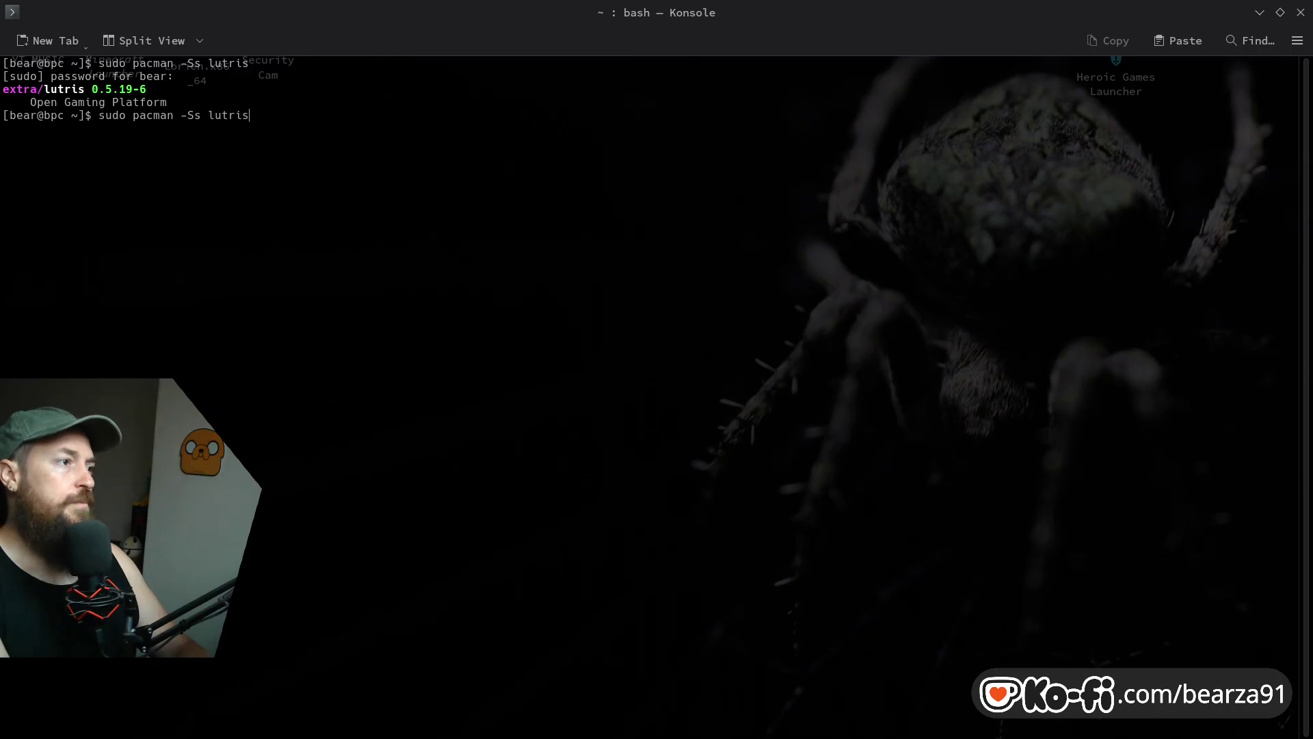
key(Left)
key(BackSpace)
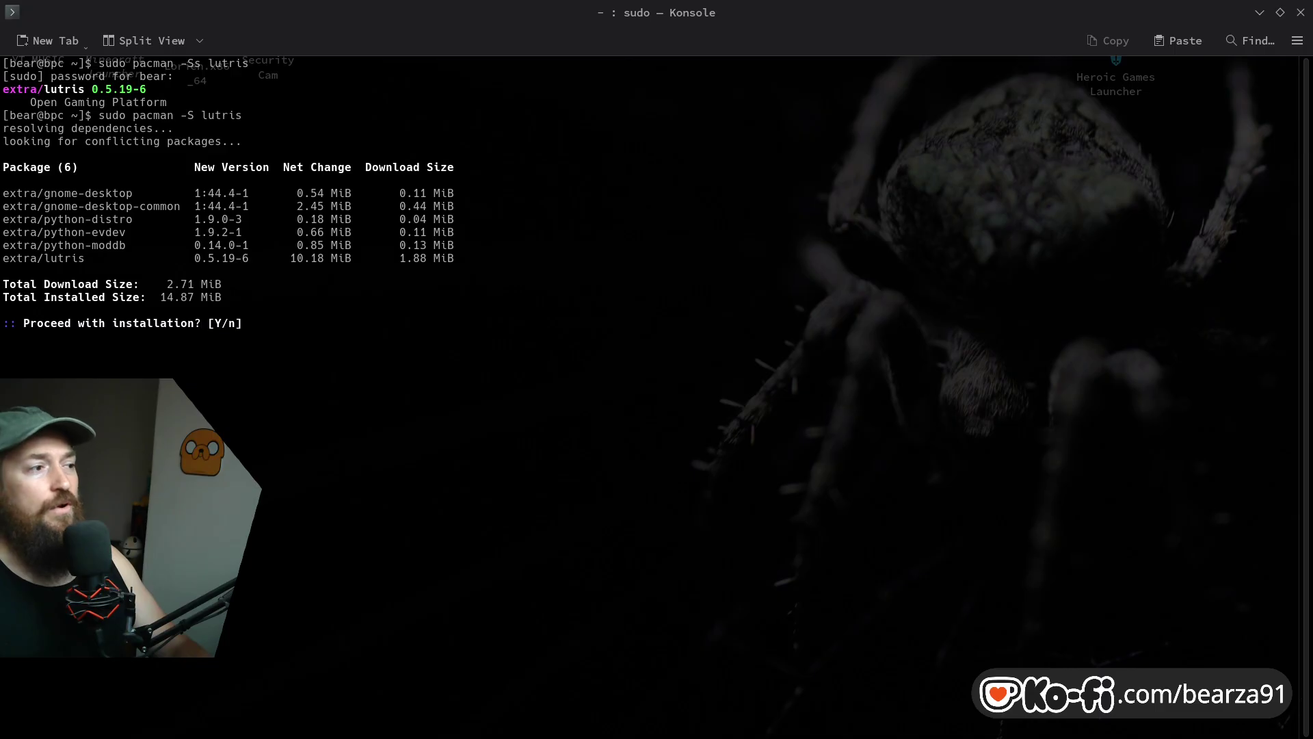
key(Return)
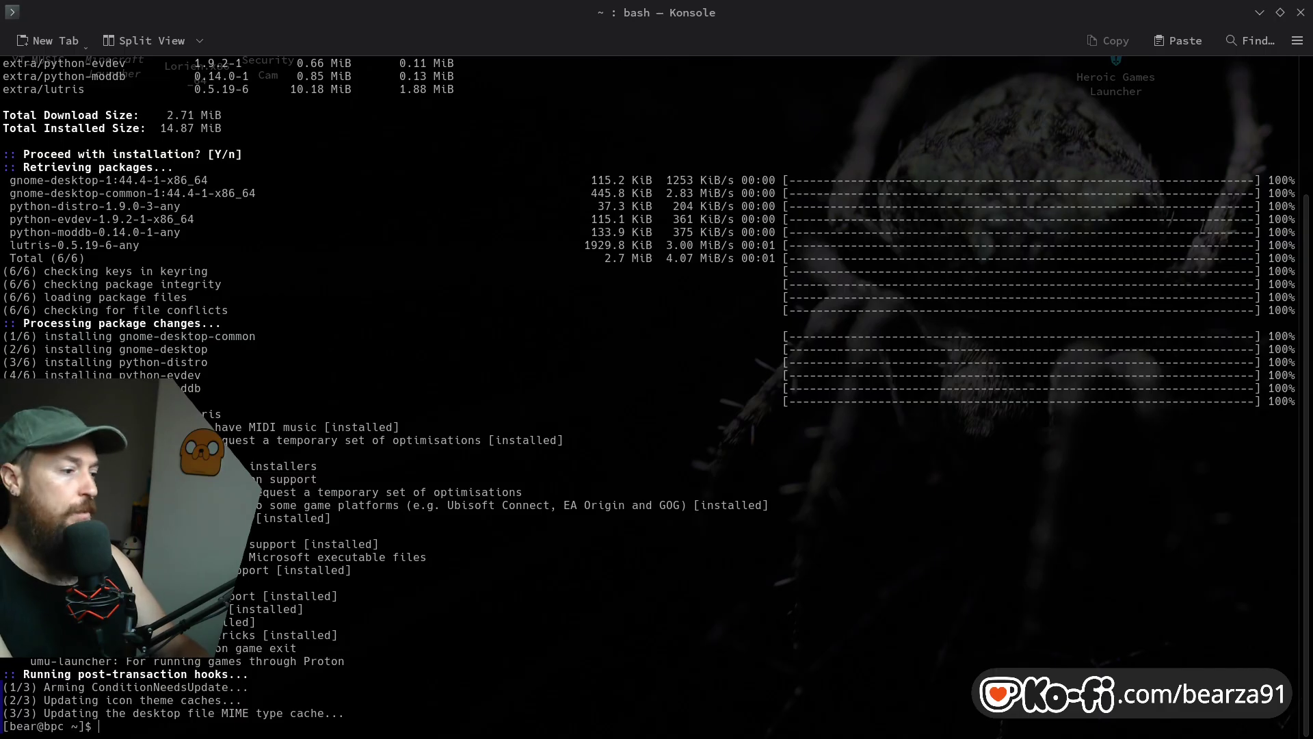
Step: Clear the terminal output with "clear" and end the session with "exit"
text(clear)
key(Return)
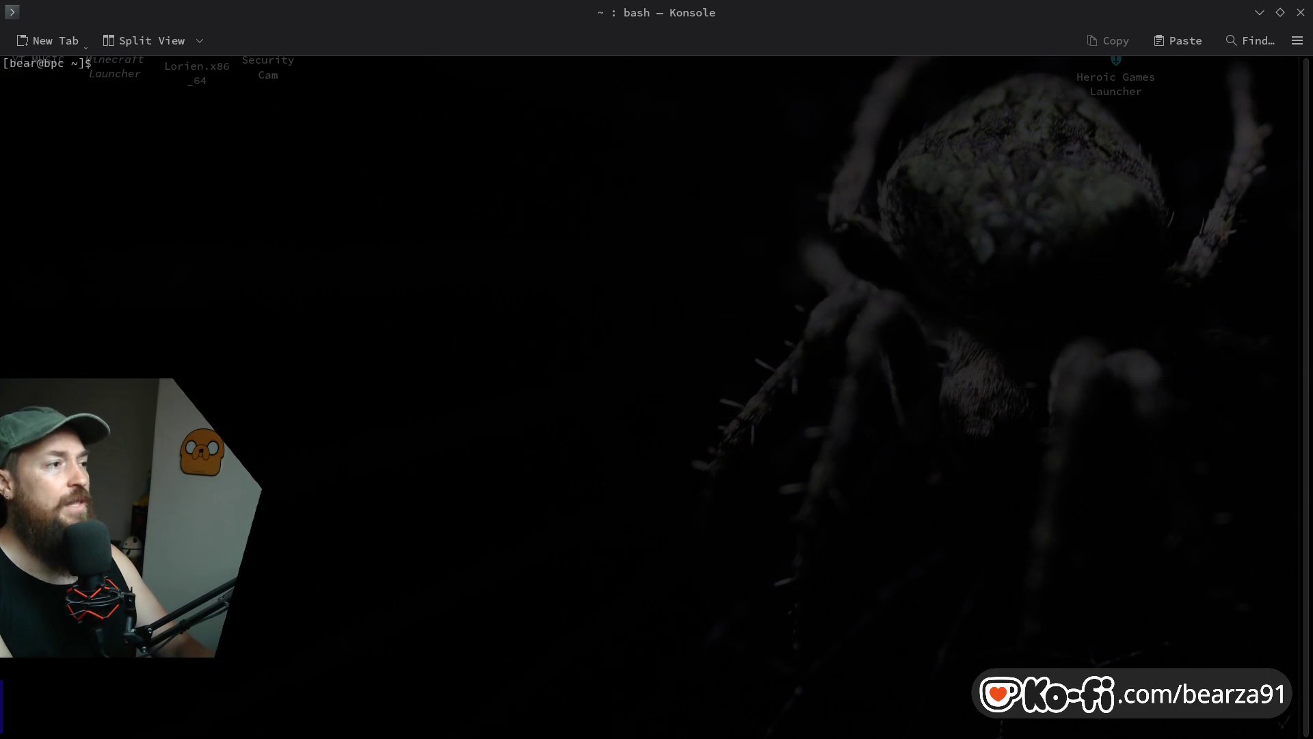
text(exit)
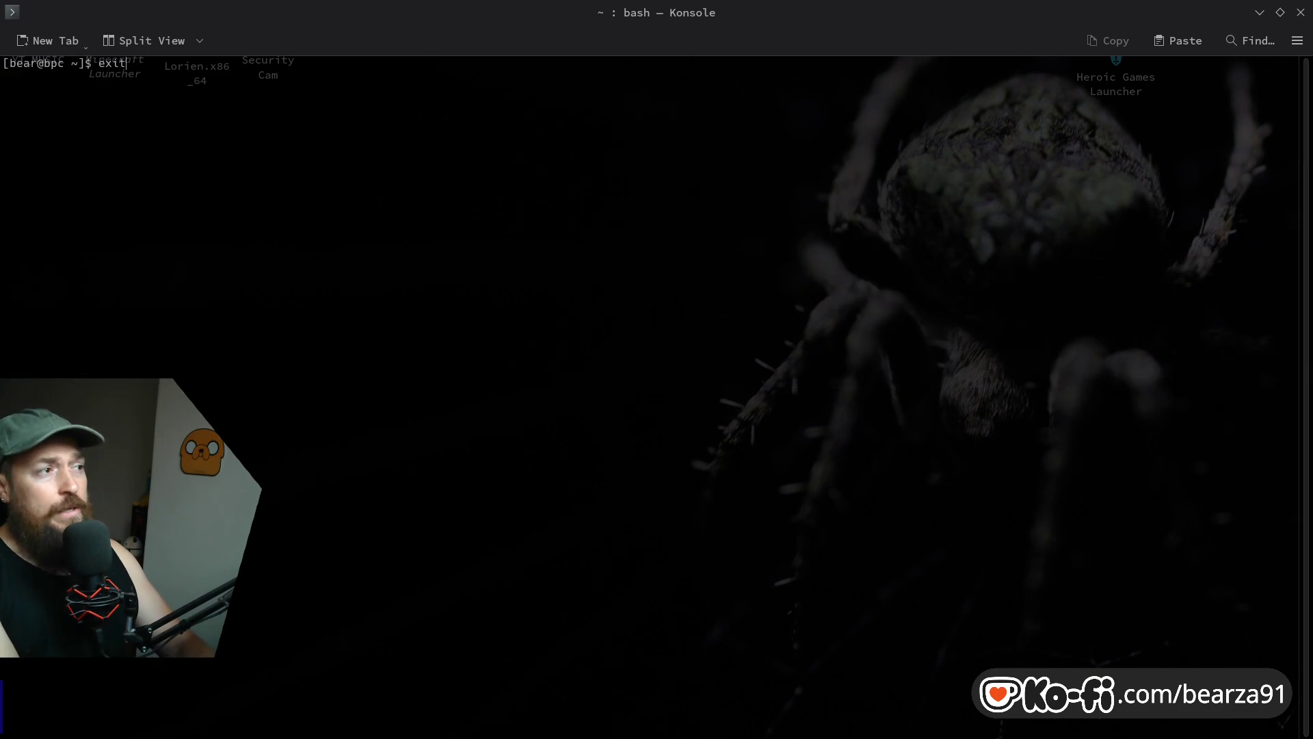
key(Return)
Step: Find Lutris in the application launcher with the text "lu", launch it and maximize its window
click(263, 718)
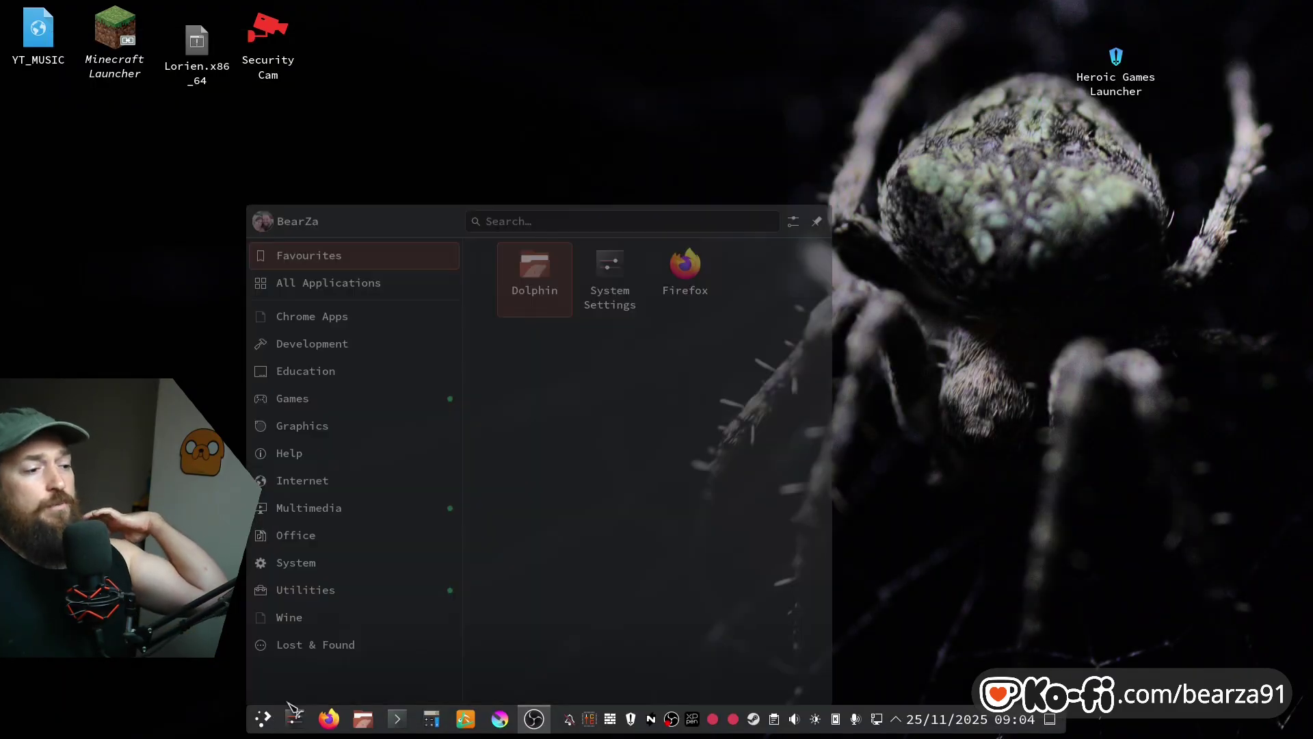
text(lu)
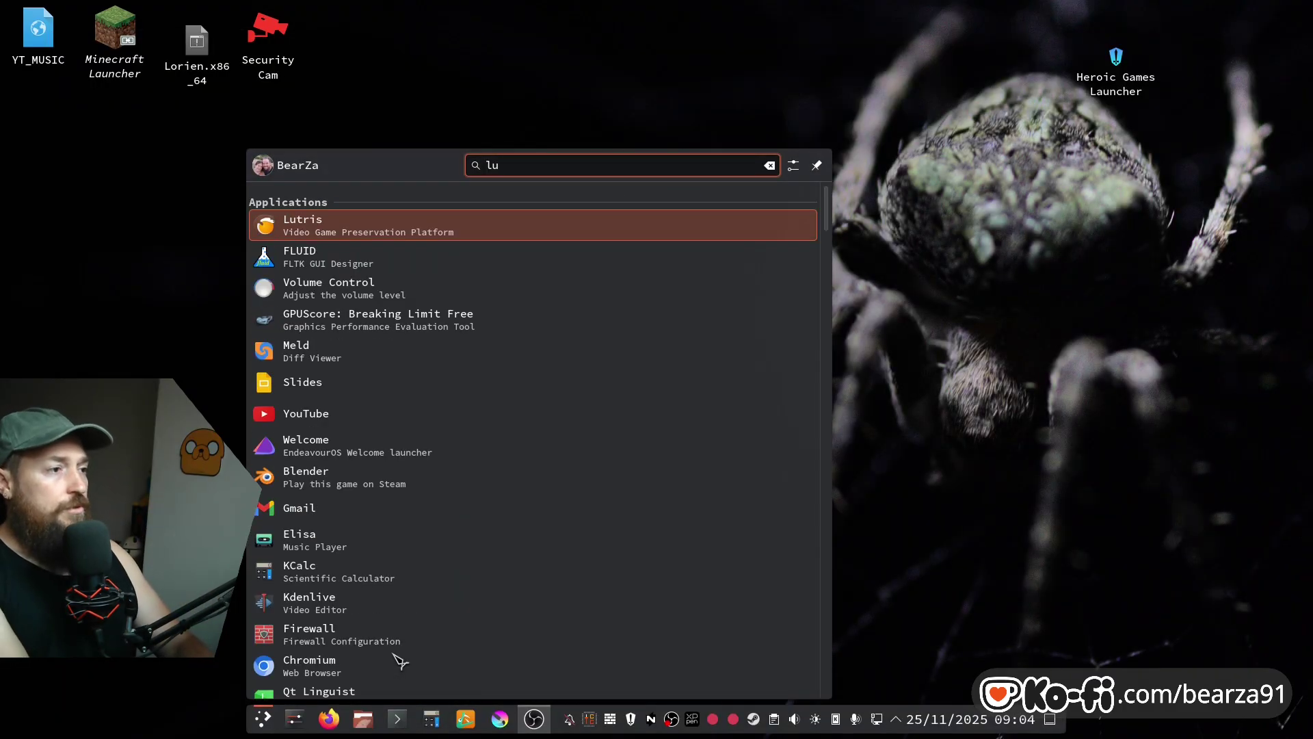
key(Return)
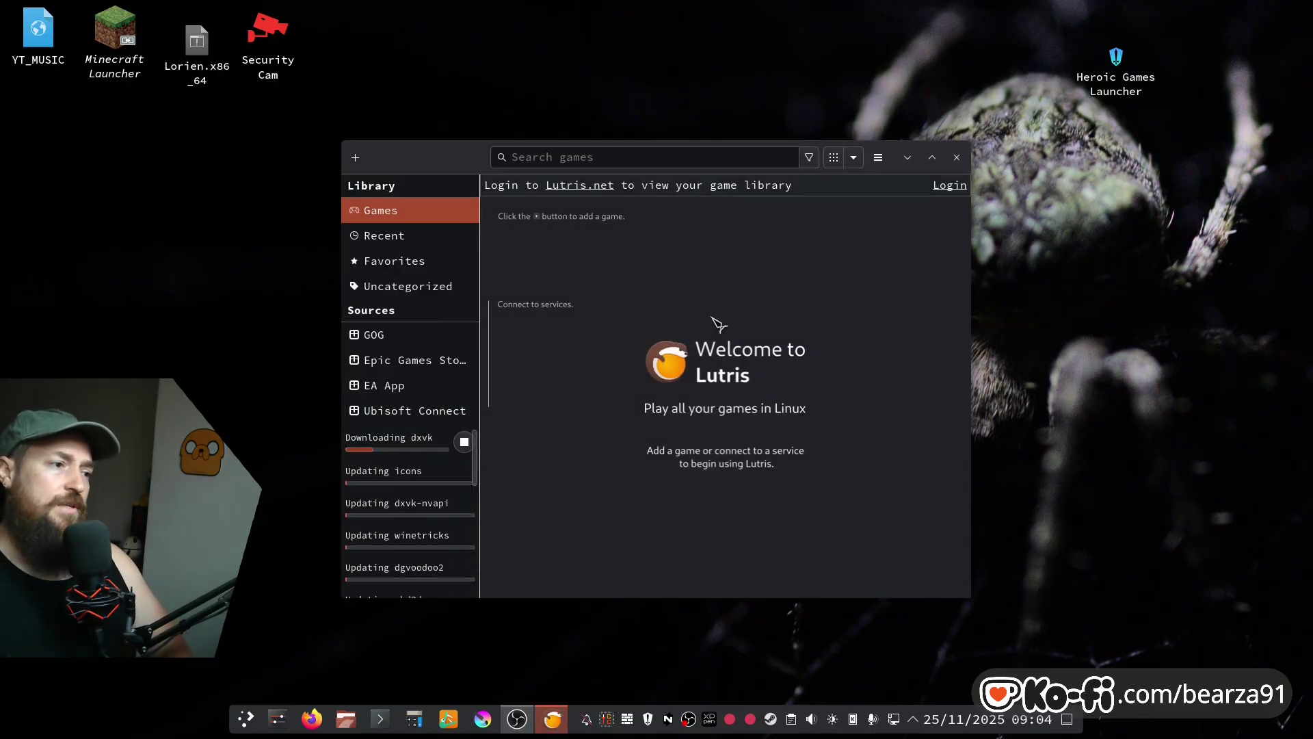
mouse_move(460, 367)
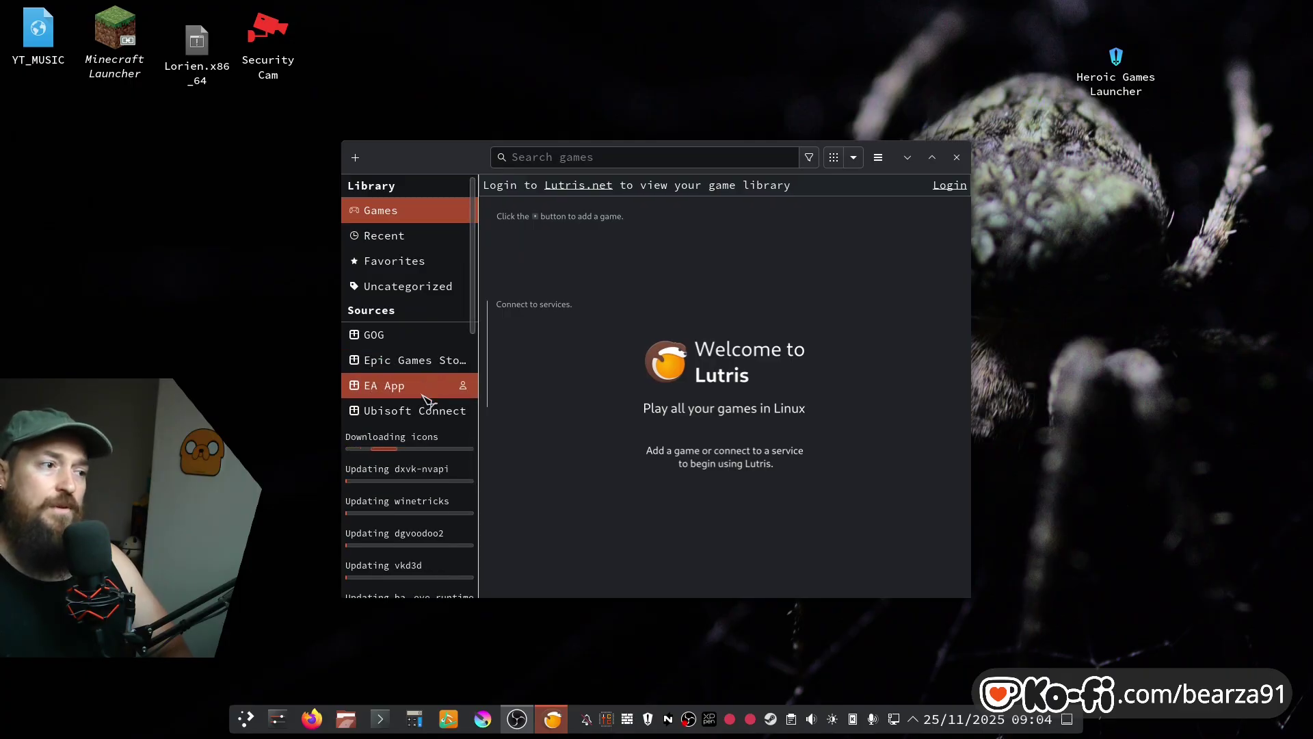
mouse_move(430, 415)
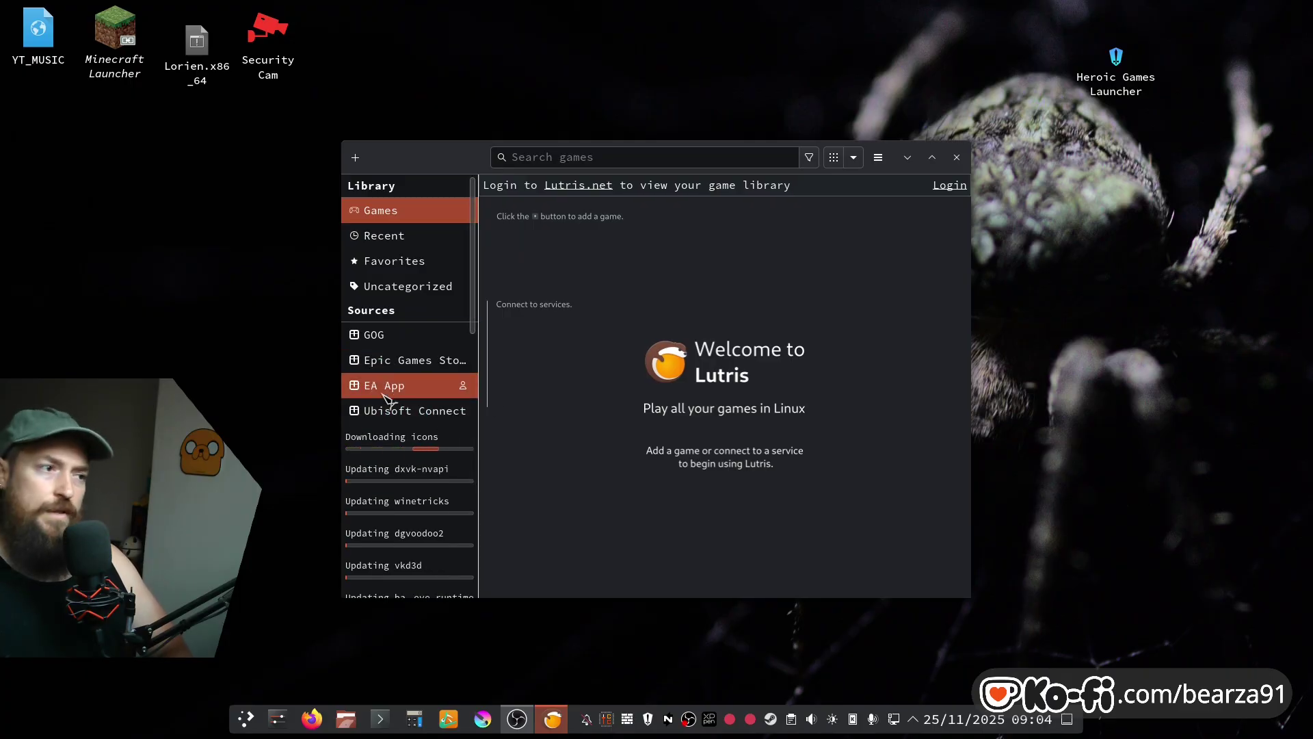
click(931, 157)
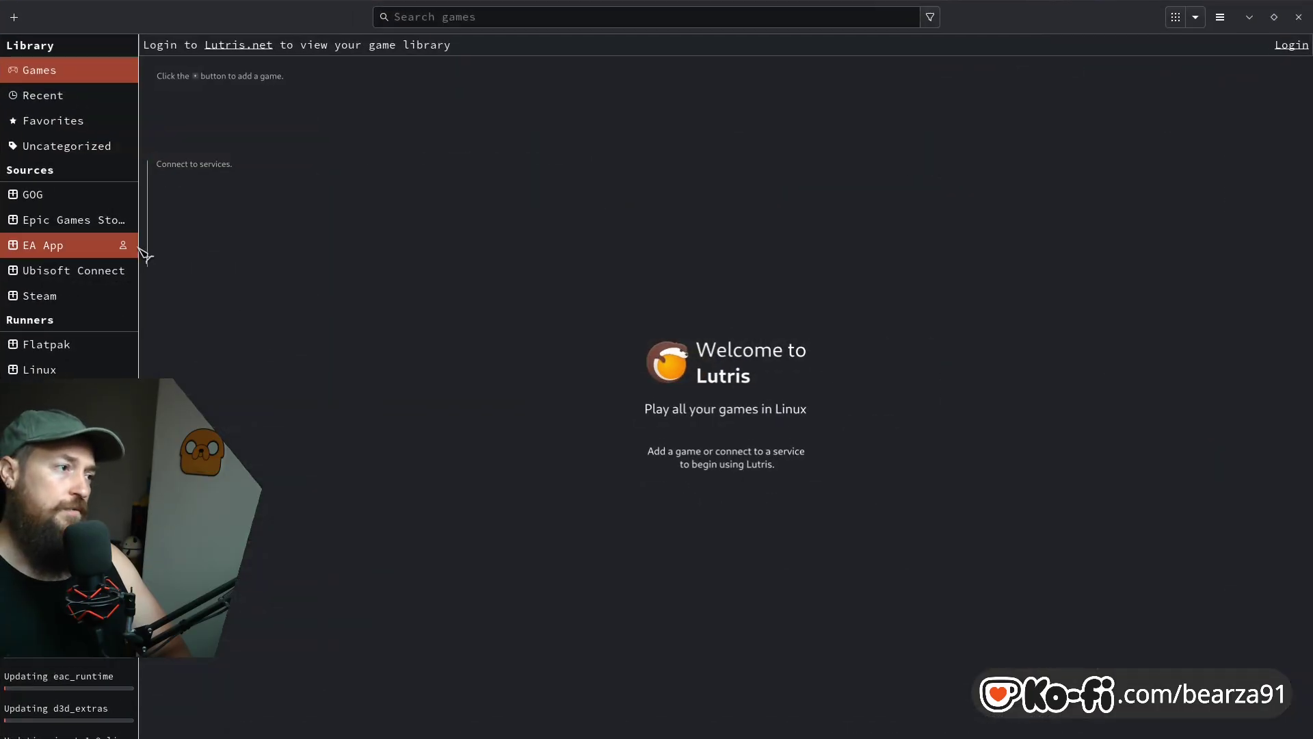
Step: Look through the Ubisoft Connect, Epic Games Store and GOG sources in Lutris, and close the program
click(61, 279)
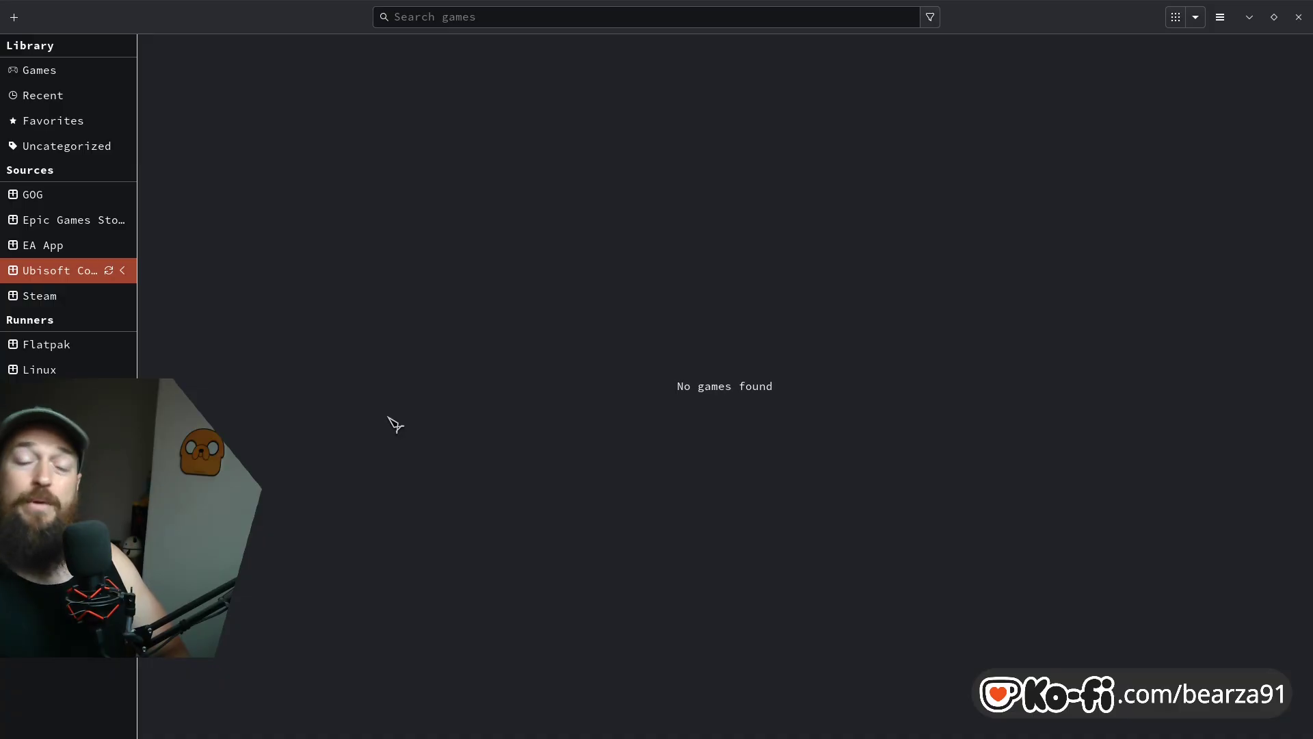
click(85, 229)
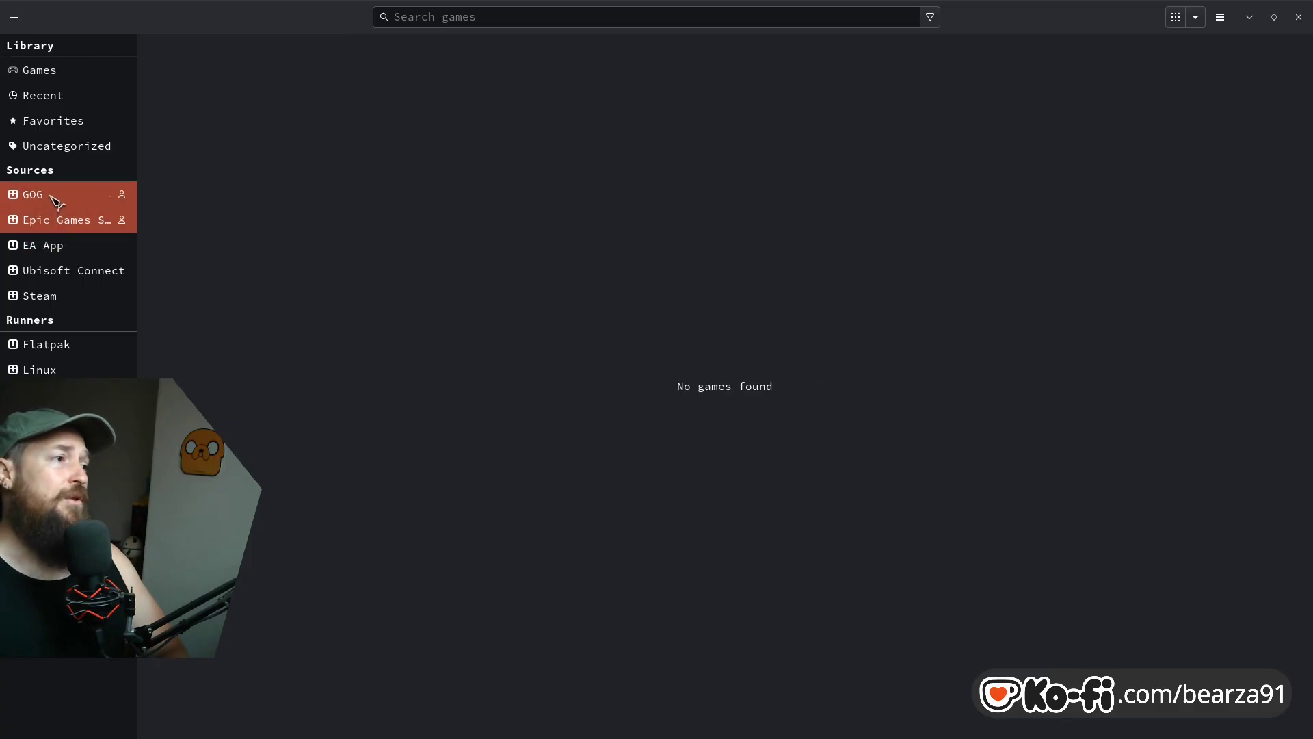
click(82, 196)
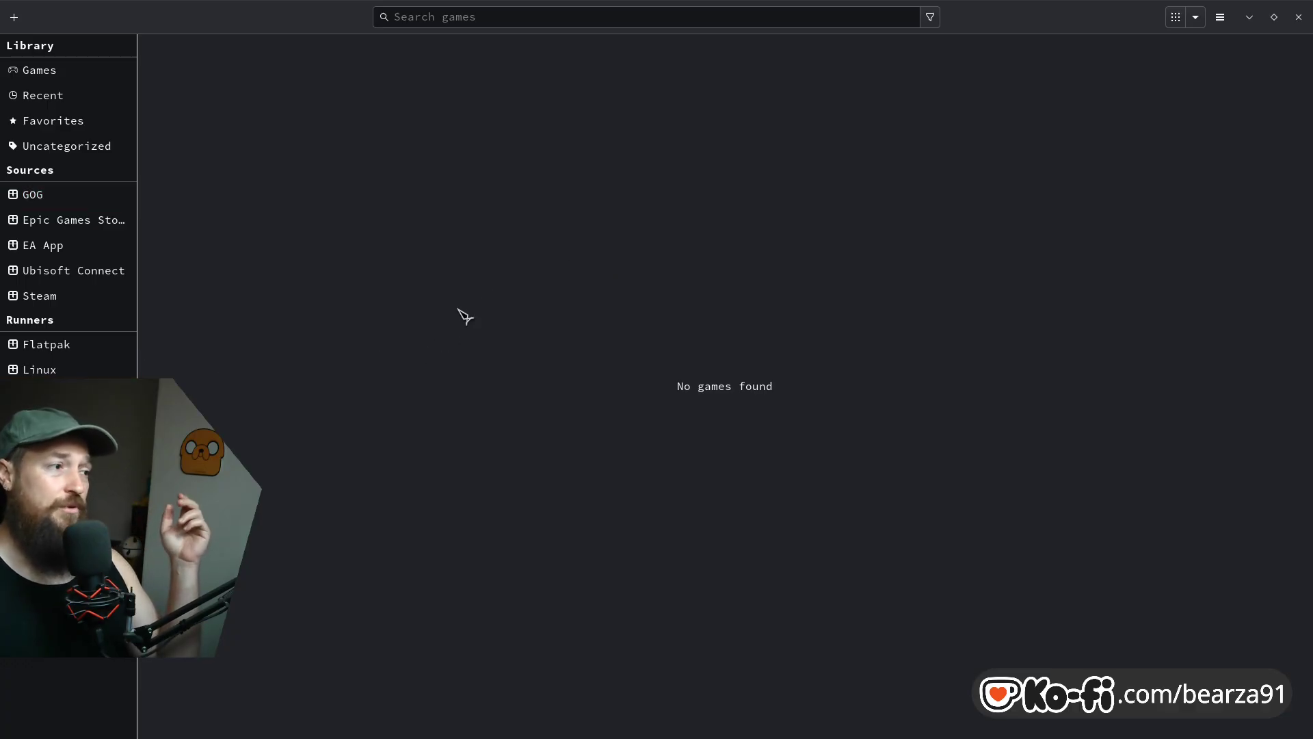
click(1299, 16)
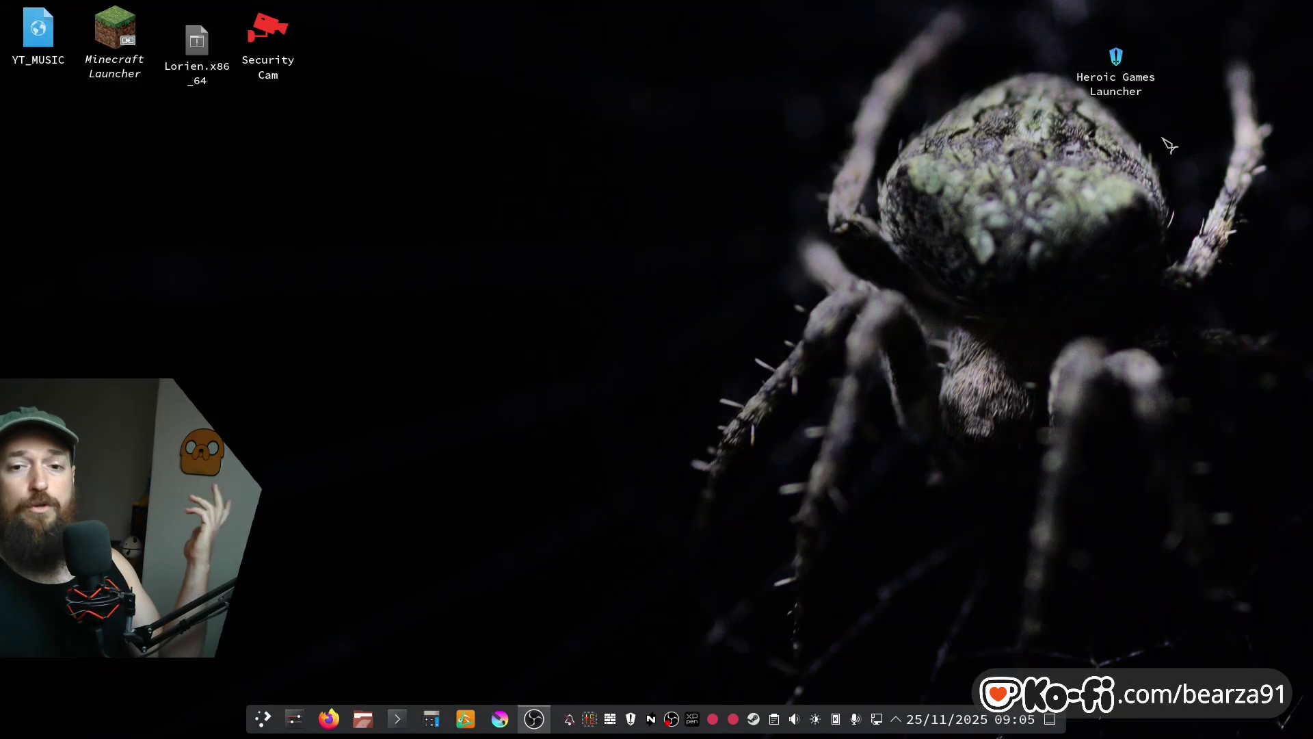